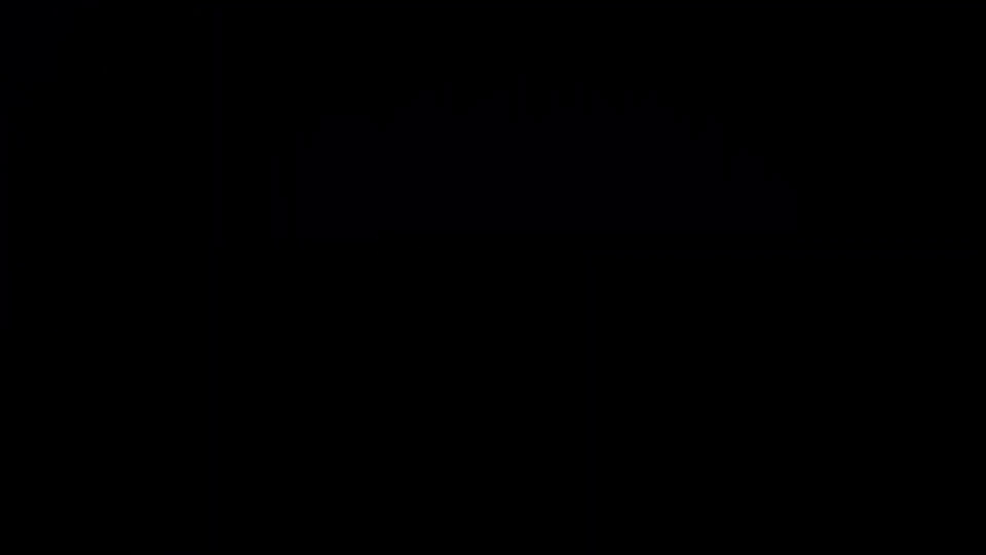
# Scroll down the magdiellopez.com poster grid and open the N.410 poster's detail page
pyautogui.scroll(-2, 641, 379)
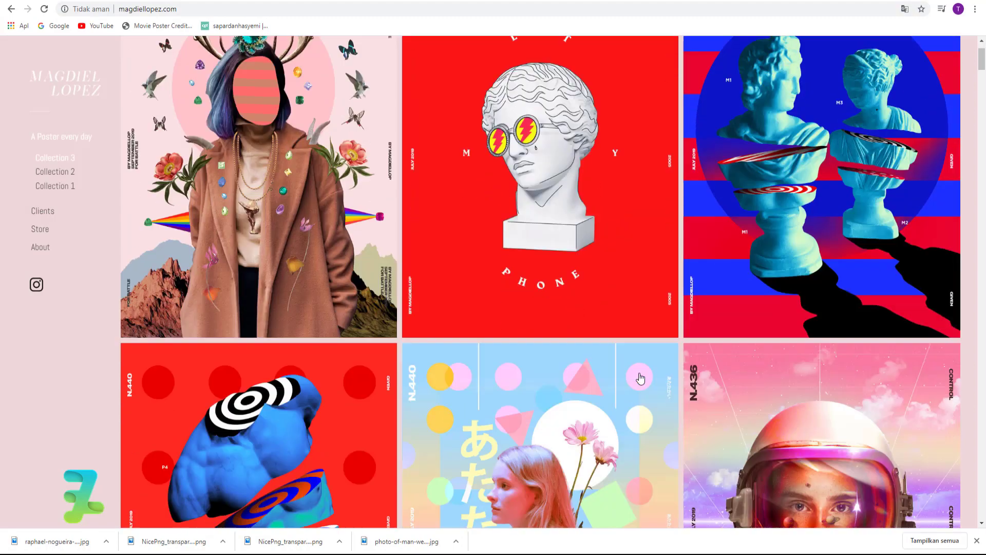
pyautogui.scroll(-6, 641, 379)
pyautogui.scroll(-4, 641, 379)
pyautogui.scroll(-3, 640, 378)
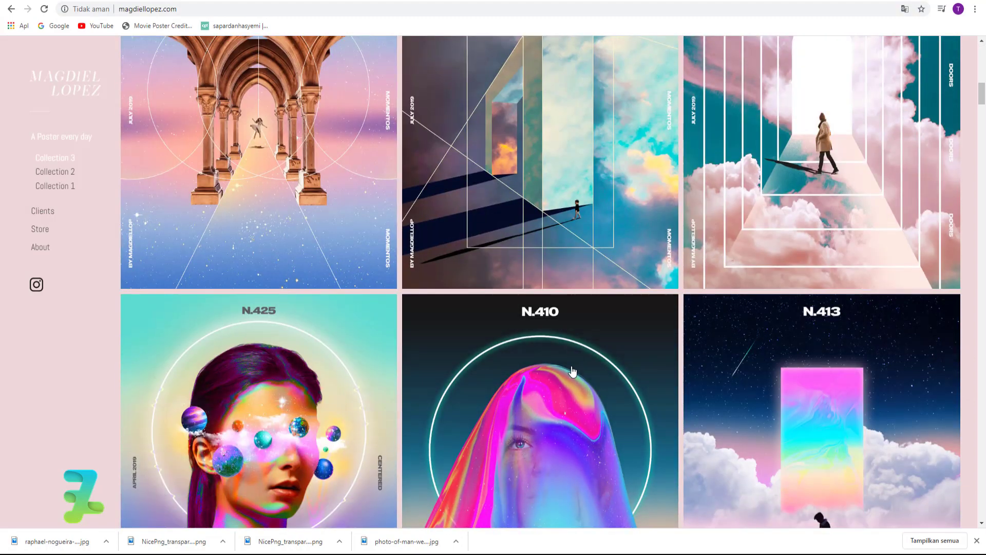
pyautogui.click(573, 371)
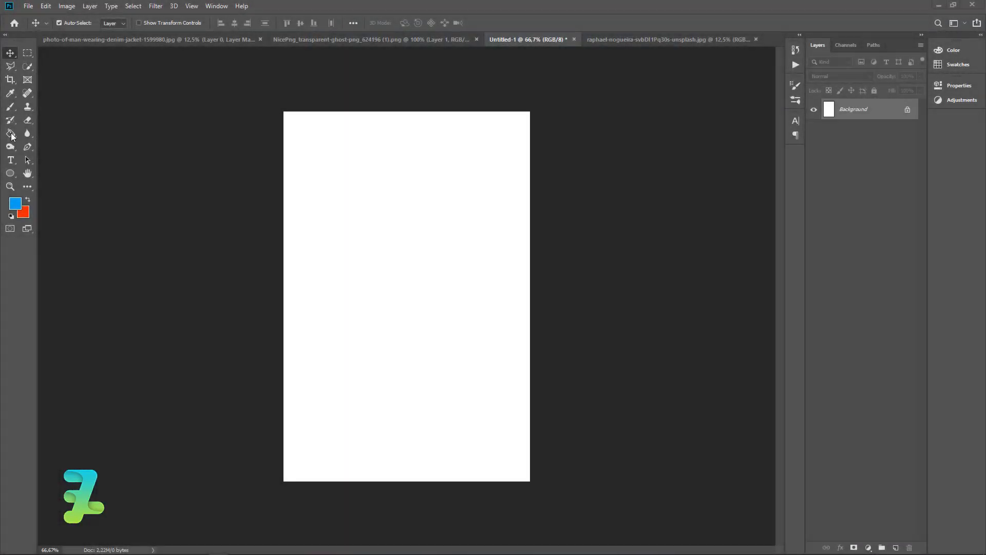
# Switch to the Gradient Tool and add a teal middle stop in the Gradient Editor
pyautogui.rightClick(11, 135)
pyautogui.click(51, 134)
pyautogui.click(77, 22)
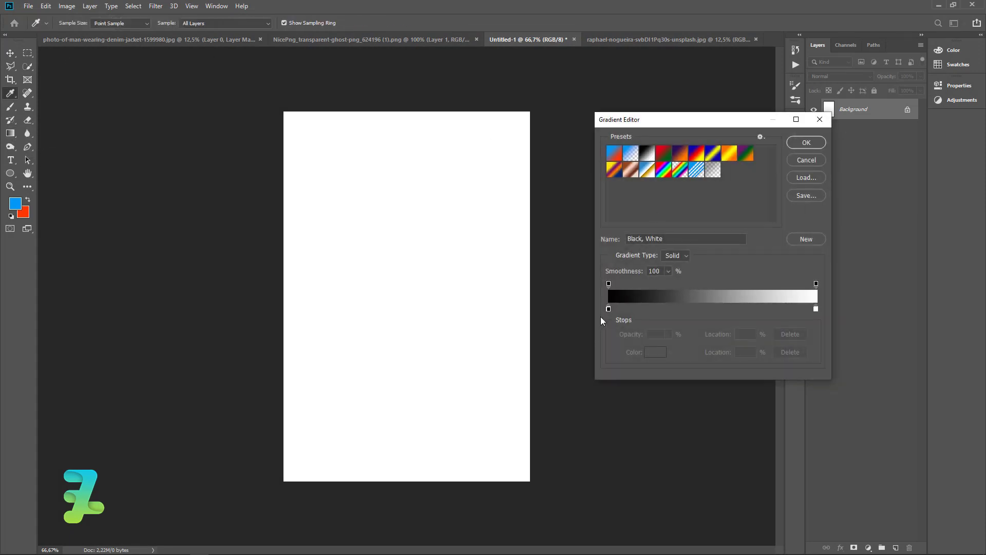
pyautogui.click(716, 308)
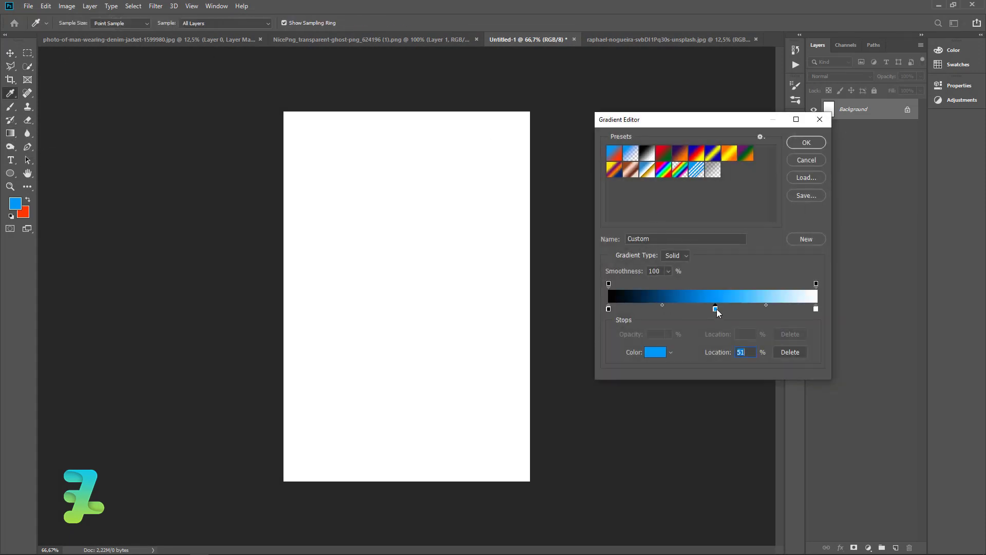
pyautogui.doubleClick(716, 308)
pyautogui.moveTo(678, 218); pyautogui.dragTo(677, 220)
pyautogui.moveTo(616, 194)
pyautogui.mouseDown()
pyautogui.moveTo(602, 227)
pyautogui.moveTo(644, 188)
pyautogui.mouseUp()
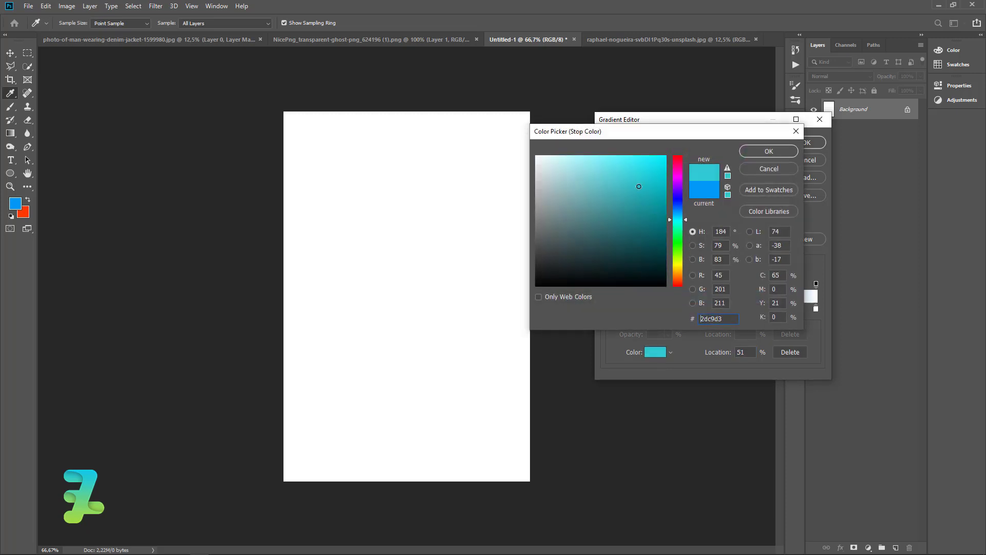
pyautogui.click(769, 151)
# Set the gradient's end stop to a pale peach and accept the gradient
pyautogui.doubleClick(816, 308)
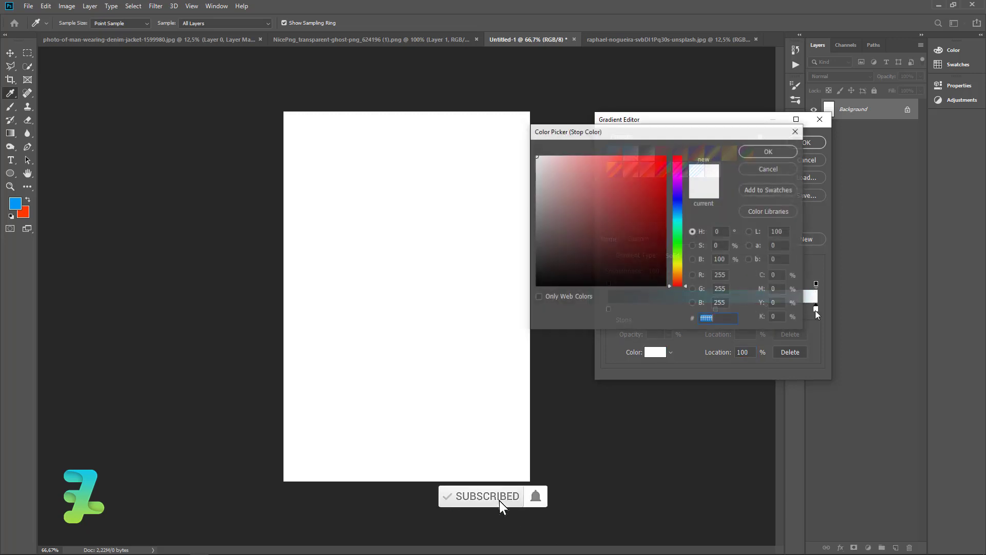
pyautogui.moveTo(679, 276); pyautogui.dragTo(680, 267)
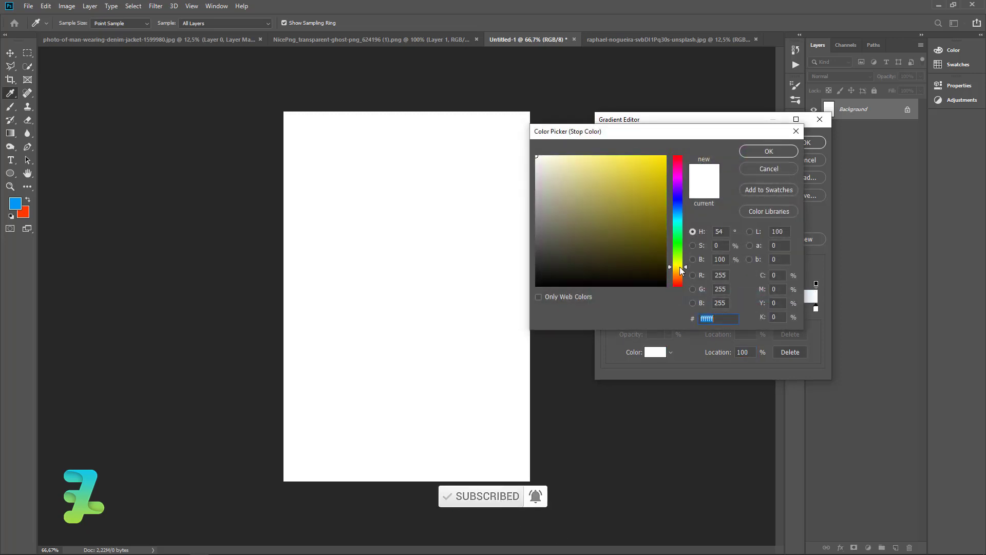
pyautogui.moveTo(582, 159); pyautogui.dragTo(565, 147)
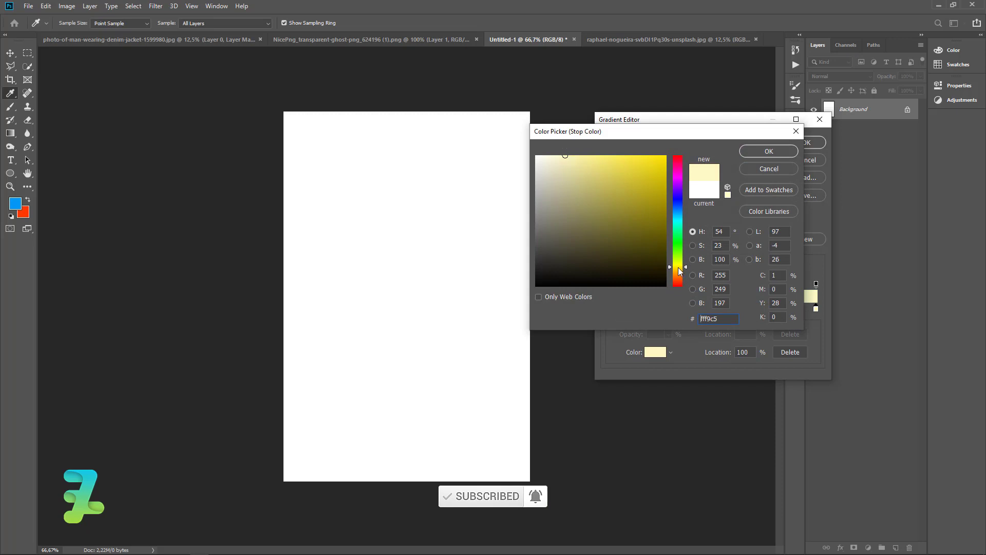
pyautogui.moveTo(678, 267); pyautogui.dragTo(680, 276)
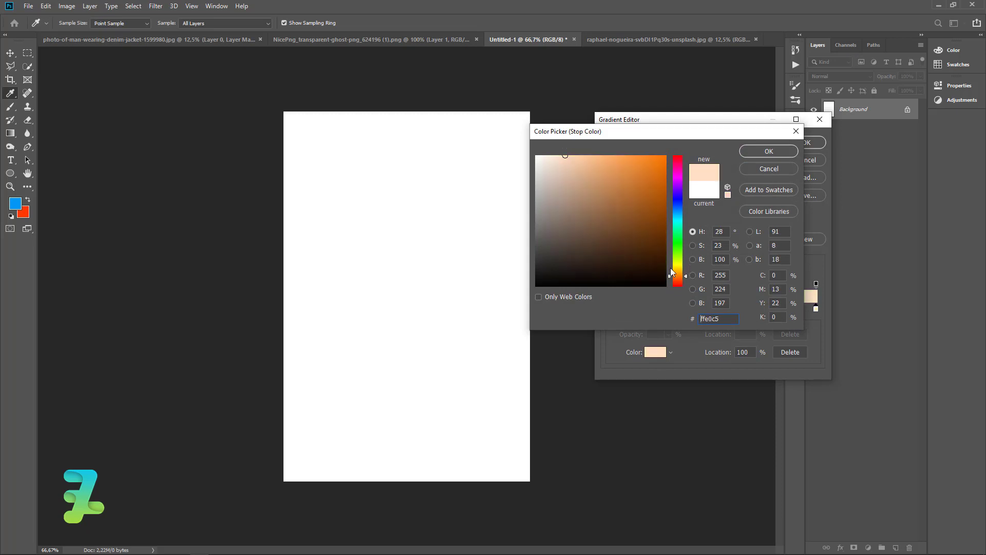
pyautogui.moveTo(594, 186)
pyautogui.mouseDown()
pyautogui.moveTo(585, 159)
pyautogui.moveTo(559, 138)
pyautogui.mouseUp()
pyautogui.click(764, 152)
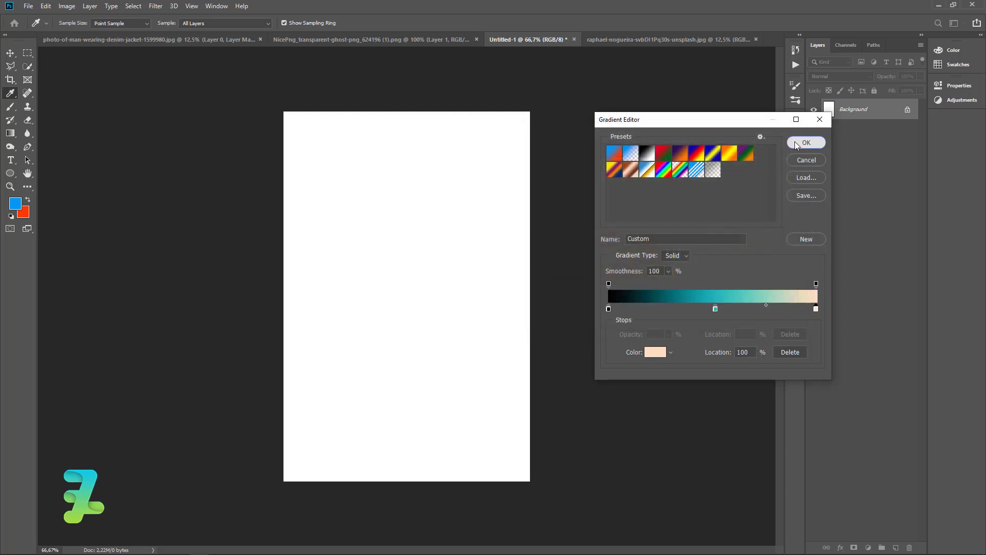
pyautogui.click(810, 143)
# Drag the gradient top to bottom so peach fills the lower canvas
pyautogui.moveTo(408, 131); pyautogui.dragTo(369, 450)
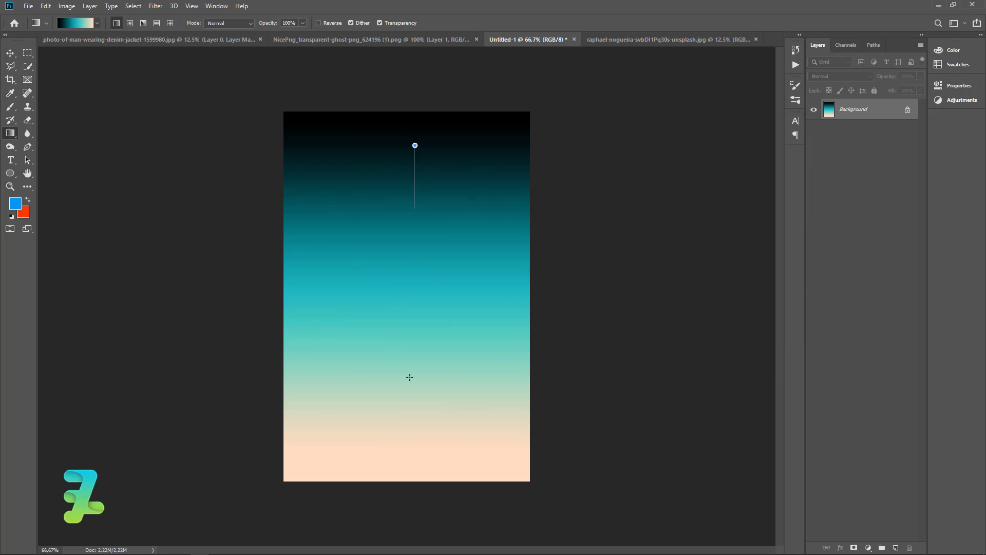
pyautogui.moveTo(410, 377); pyautogui.dragTo(386, 518)
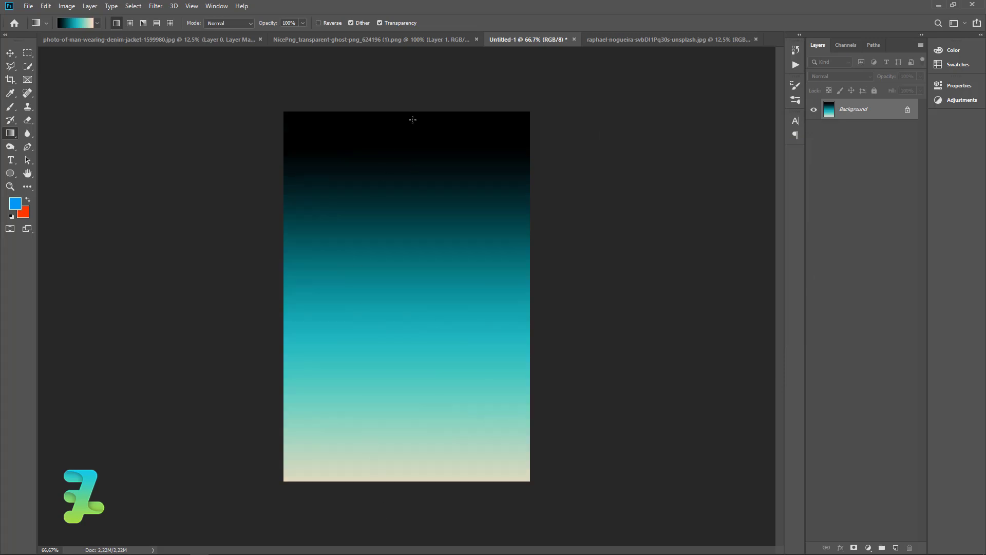
pyautogui.moveTo(412, 120); pyautogui.dragTo(406, 422)
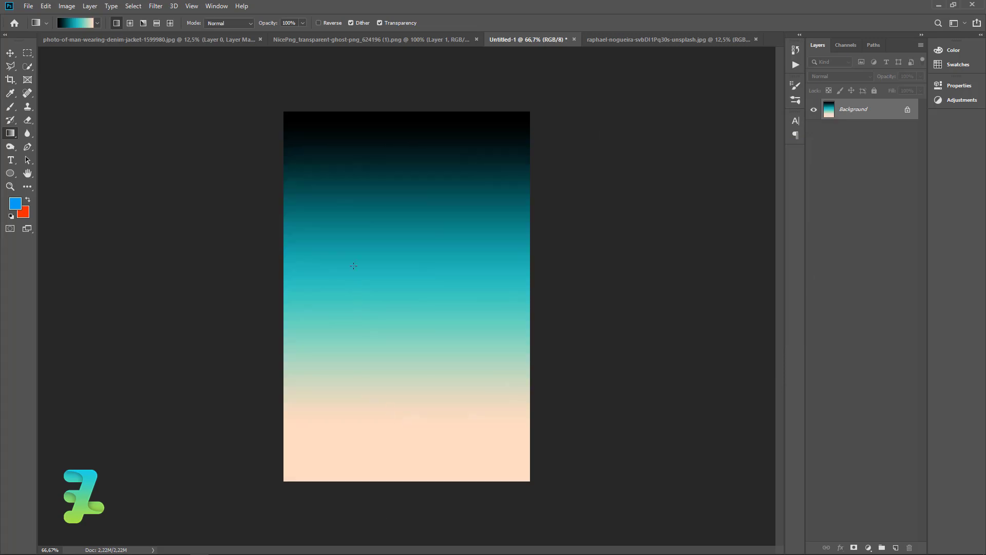
pyautogui.click(11, 53)
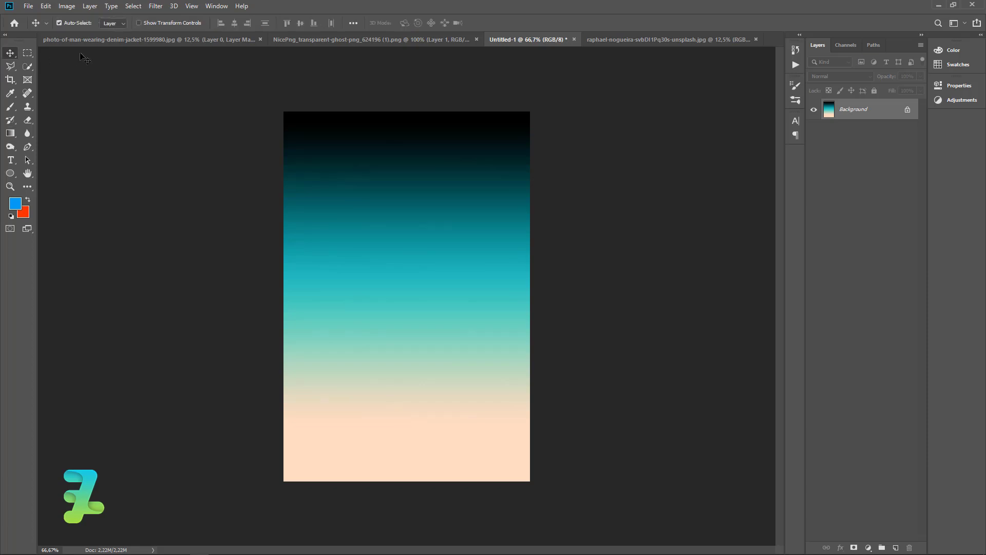
# Float the man photo and drag it into the gradient poster, then re-dock it
pyautogui.click(328, 40)
pyautogui.click(198, 39)
pyautogui.rightClick(198, 39)
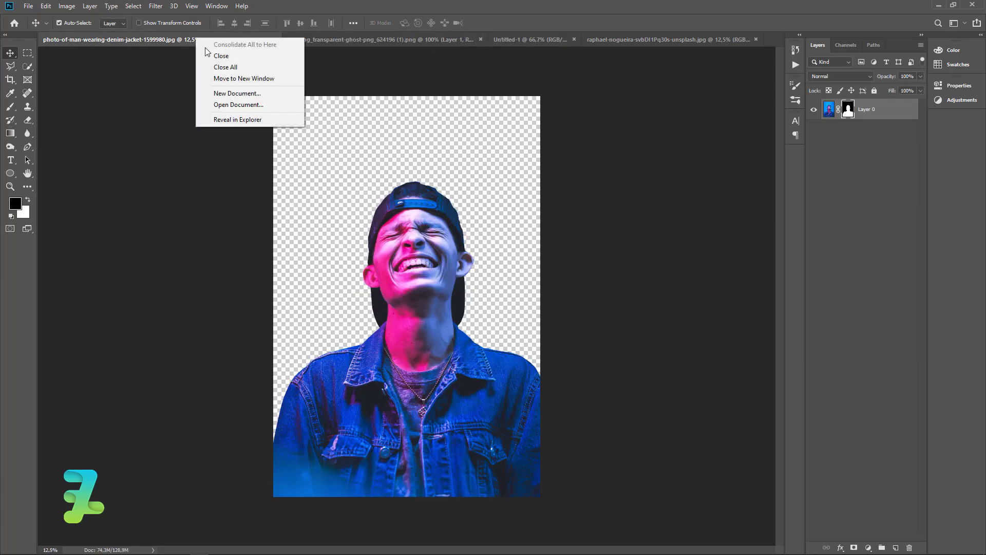
pyautogui.click(221, 79)
pyautogui.moveTo(238, 35); pyautogui.dragTo(286, 104)
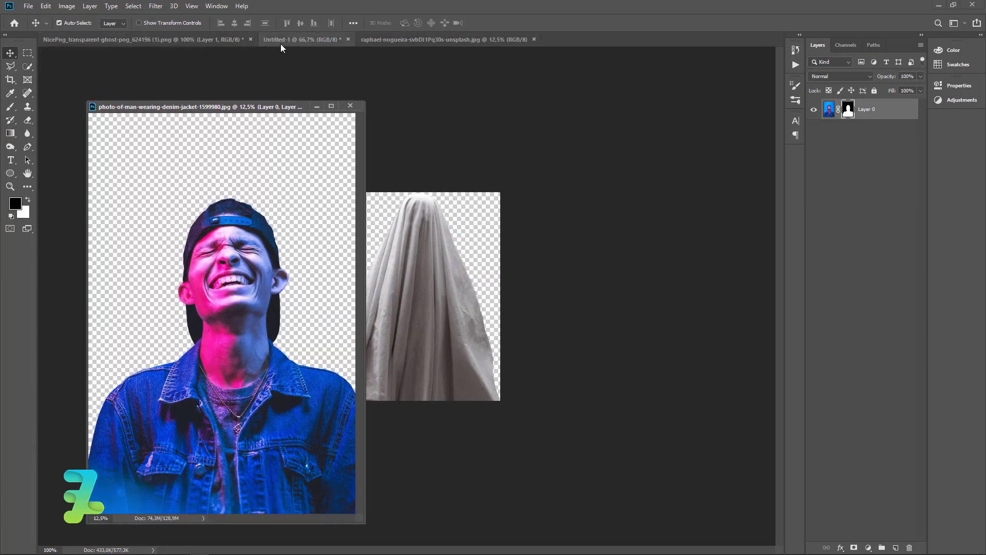
pyautogui.click(280, 41)
pyautogui.click(209, 226)
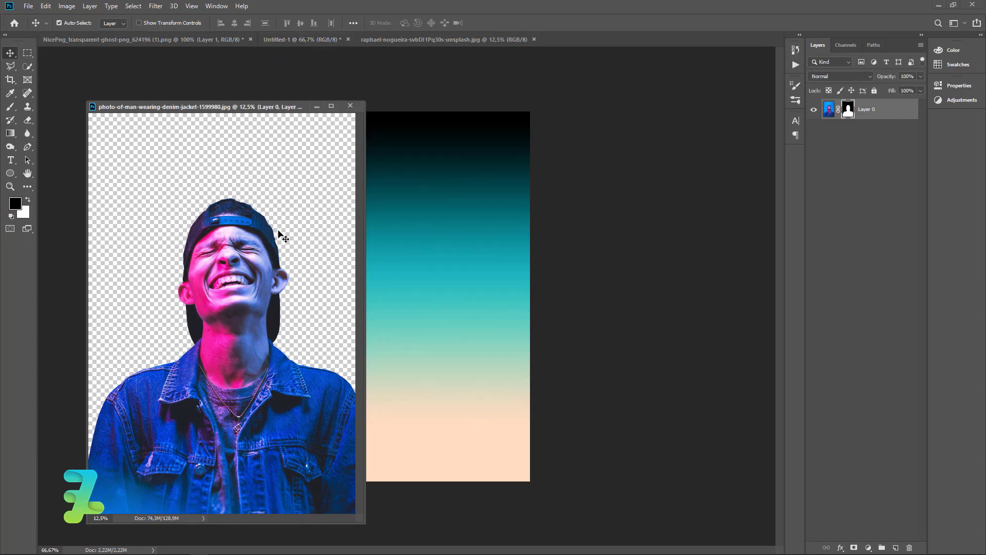
pyautogui.moveTo(332, 257); pyautogui.dragTo(422, 283)
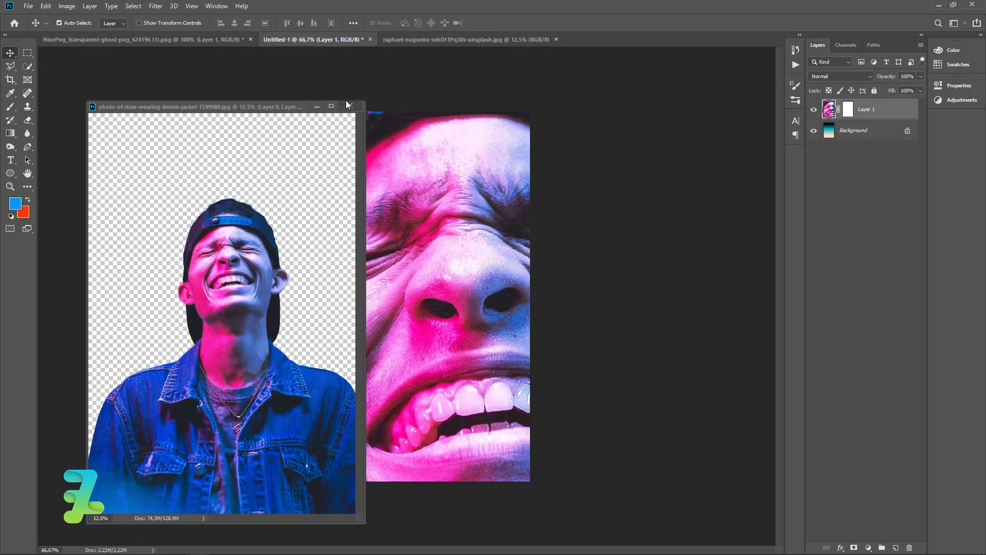
pyautogui.moveTo(285, 106); pyautogui.dragTo(599, 41)
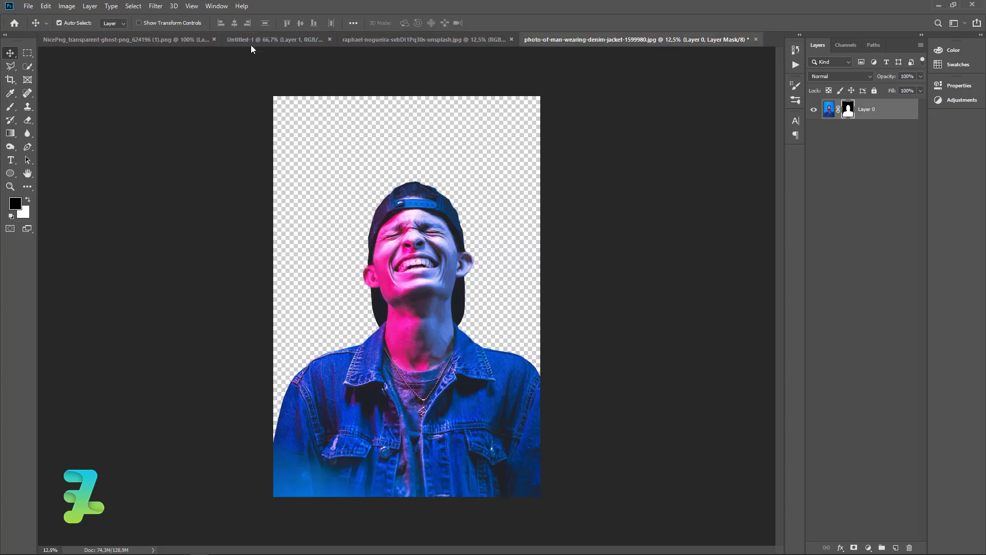
pyautogui.click(251, 45)
# Free Transform the man to about a third of his size and centre him on the canvas
pyautogui.hotkey('ctrl', '-')
pyautogui.hotkey('ctrl', '-')
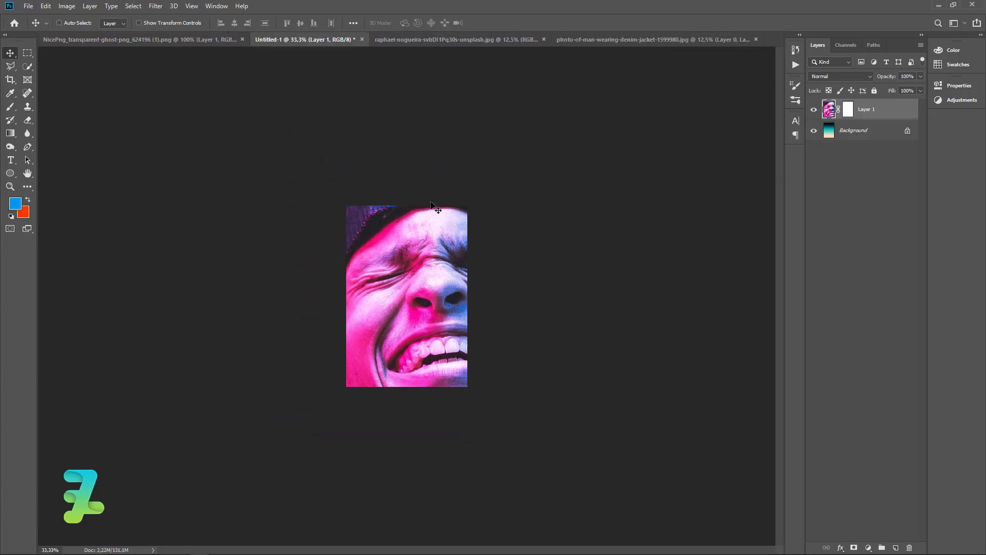
pyautogui.hotkey('ctrl', '-')
pyautogui.hotkey('ctrl', '-')
pyautogui.hotkey('ctrl', 't')
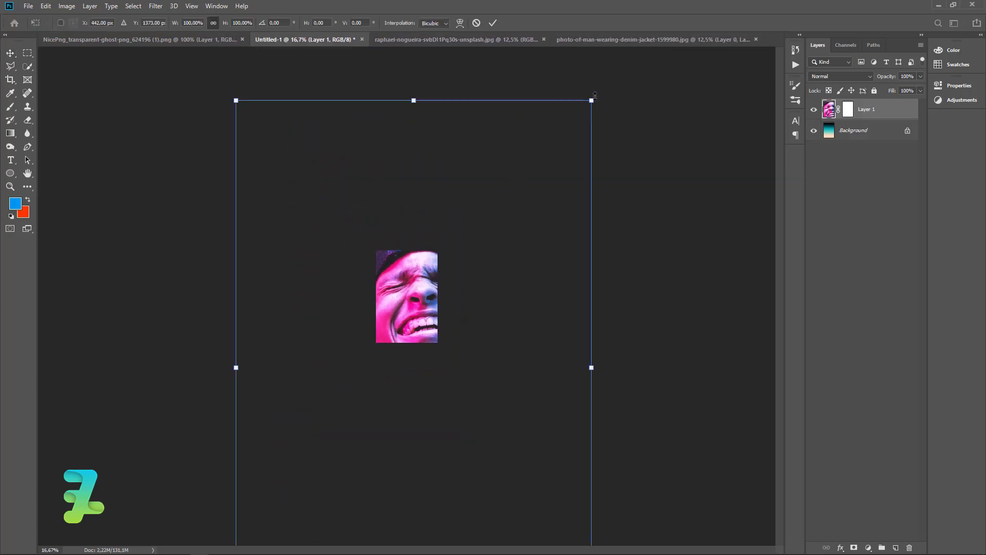
pyautogui.moveTo(595, 96); pyautogui.dragTo(469, 280)
pyautogui.moveTo(452, 358); pyautogui.dragTo(427, 326)
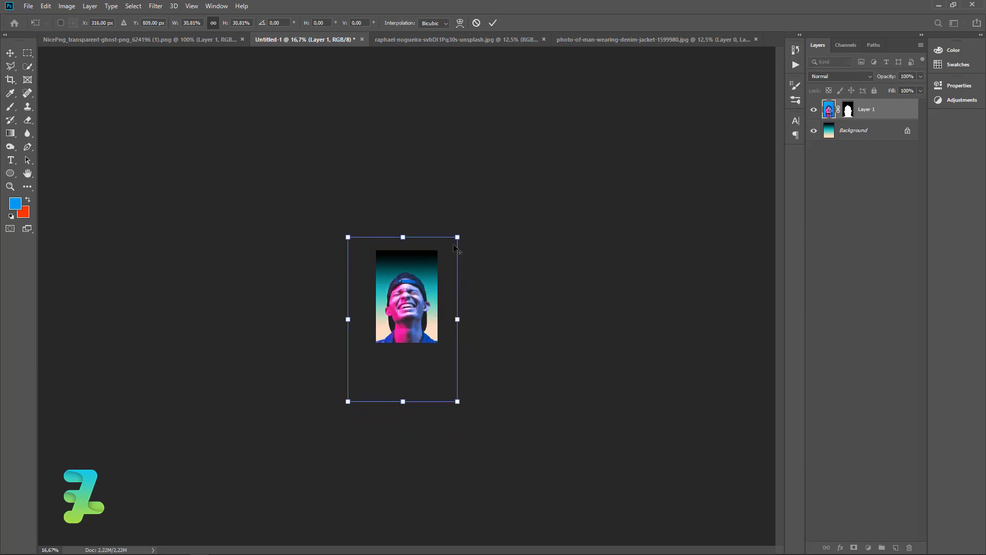
pyautogui.moveTo(454, 248); pyautogui.dragTo(445, 256)
pyautogui.moveTo(413, 302); pyautogui.dragTo(413, 290)
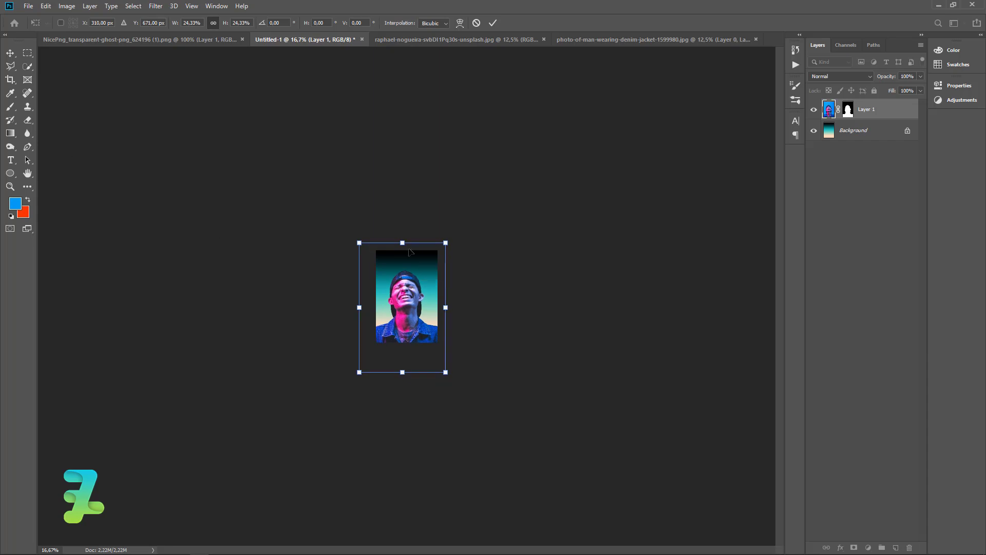
pyautogui.moveTo(446, 242); pyautogui.dragTo(440, 249)
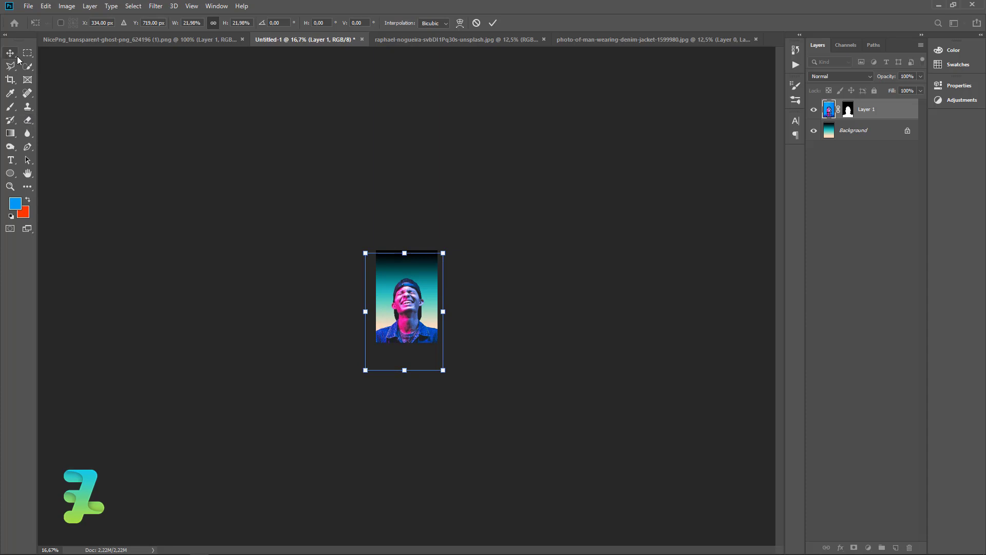
pyautogui.press('Return')
# Copy the ghost sheet image into the poster and close the ghost document without saving
pyautogui.click(76, 41)
pyautogui.rightClick(76, 41)
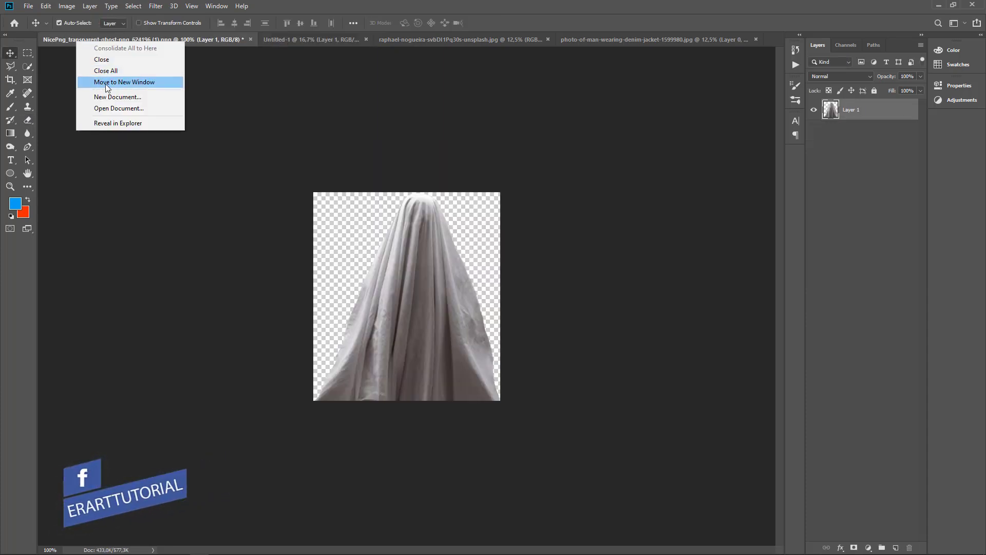
pyautogui.click(113, 83)
pyautogui.moveTo(130, 103); pyautogui.dragTo(354, 276)
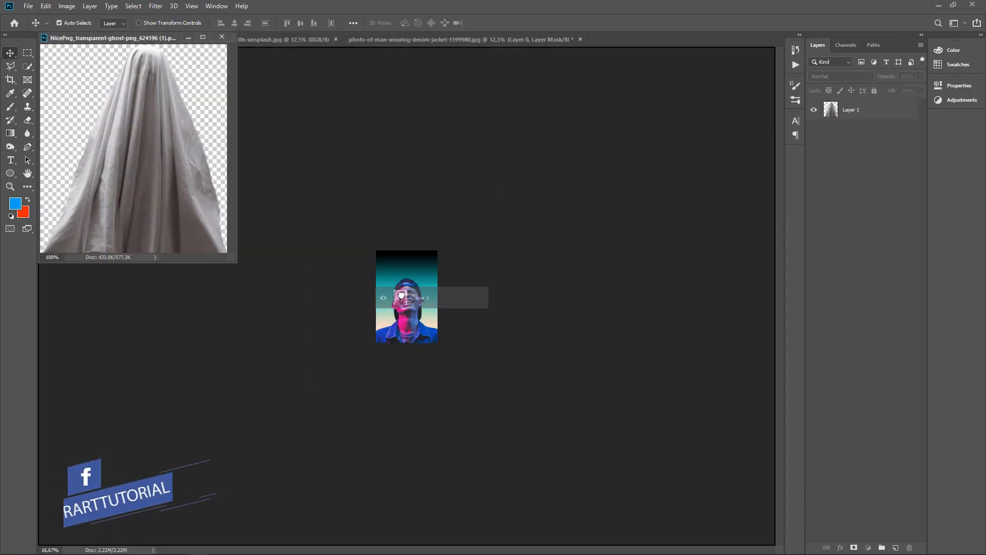
pyautogui.click(222, 37)
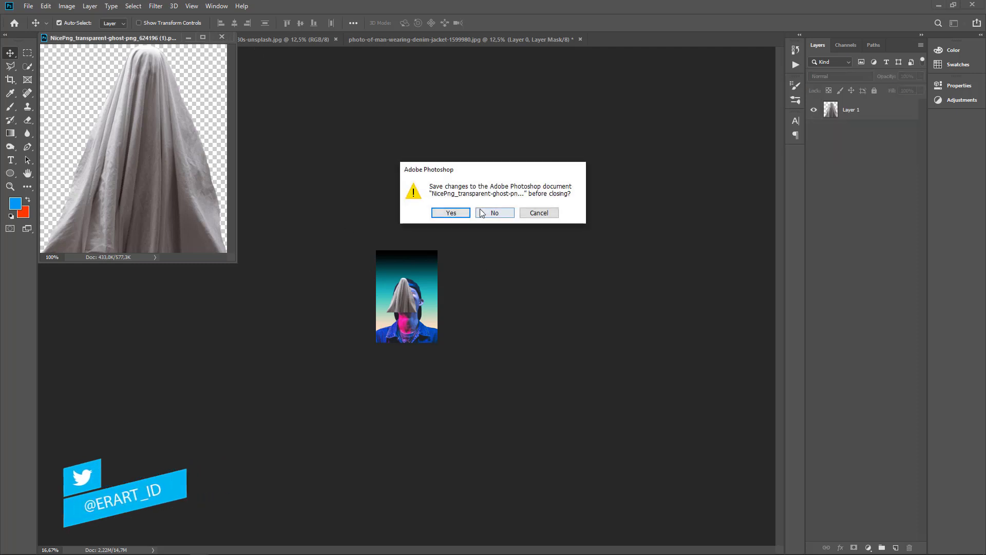
pyautogui.click(494, 213)
# Free Transform the ghost sheet larger and lower so it covers the man's head and shoulders
pyautogui.hotkey('ctrl', '+')
pyautogui.hotkey('ctrl', '+')
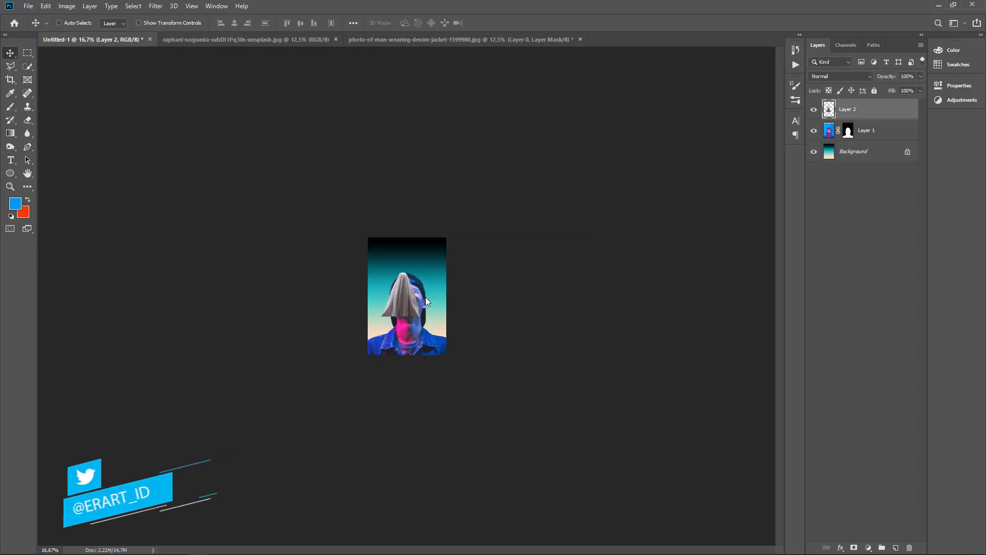
pyautogui.hotkey('ctrl', '+')
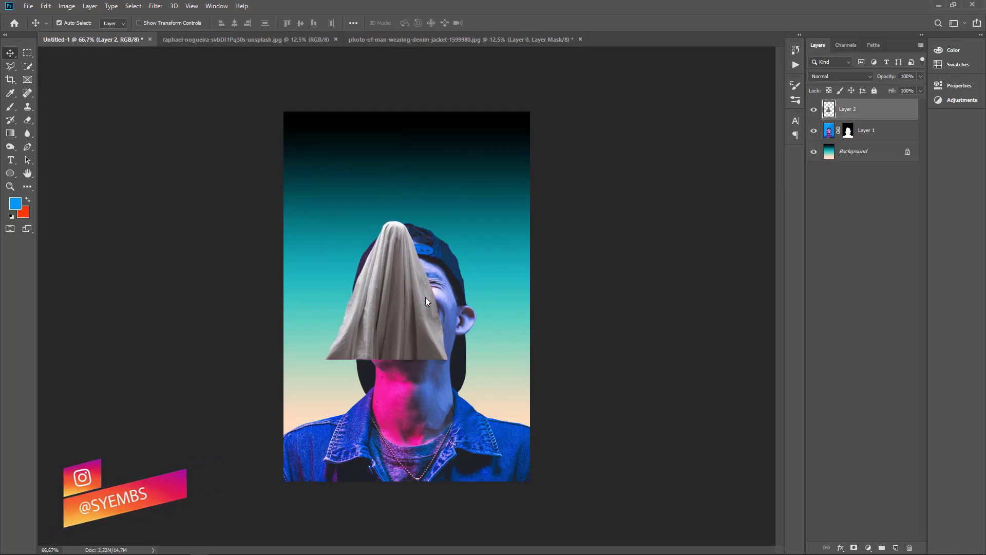
pyautogui.hotkey('ctrl', 't')
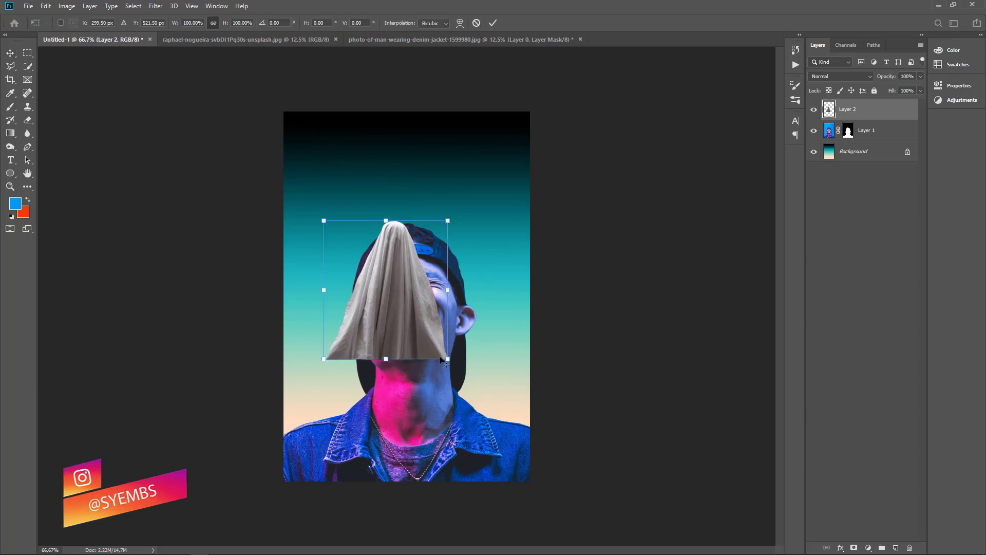
pyautogui.moveTo(445, 355); pyautogui.dragTo(534, 455)
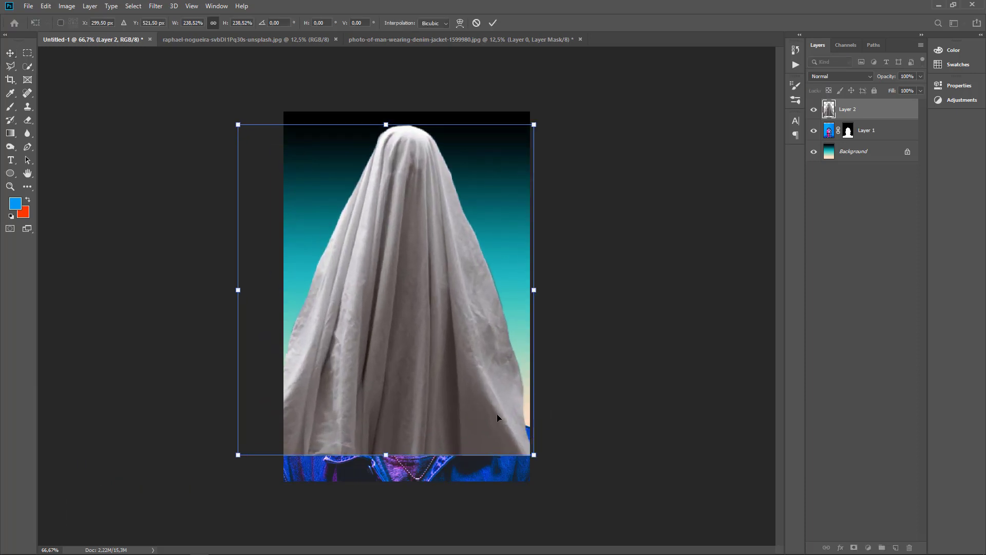
pyautogui.moveTo(457, 340); pyautogui.dragTo(448, 427)
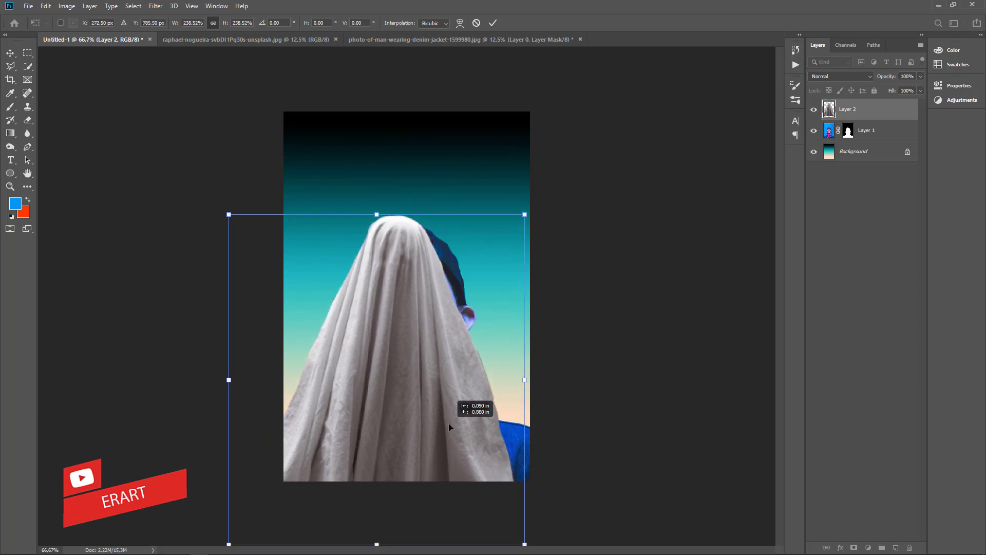
pyautogui.moveTo(530, 230); pyautogui.dragTo(585, 221)
pyautogui.moveTo(425, 261); pyautogui.dragTo(432, 325)
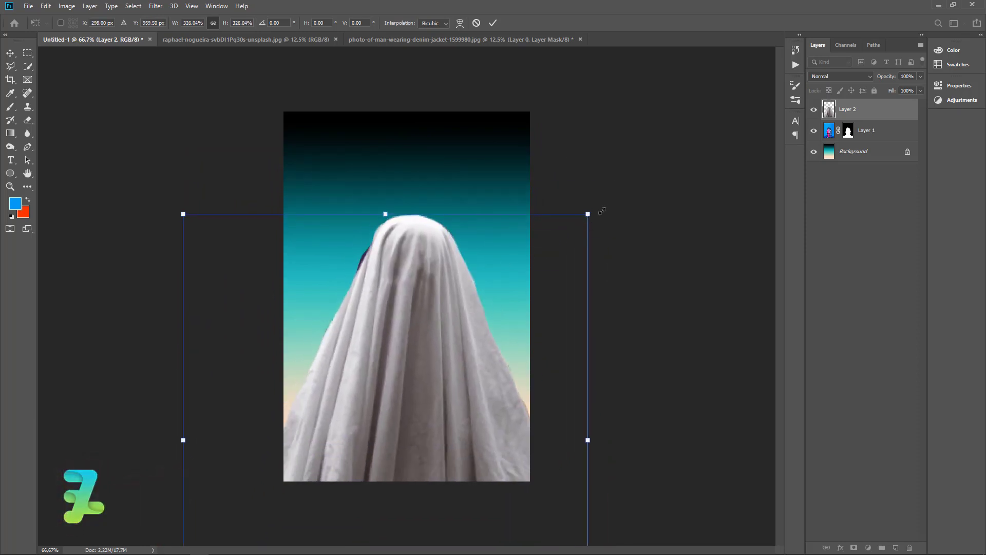
pyautogui.moveTo(588, 215); pyautogui.dragTo(612, 186)
pyautogui.moveTo(497, 255); pyautogui.dragTo(490, 282)
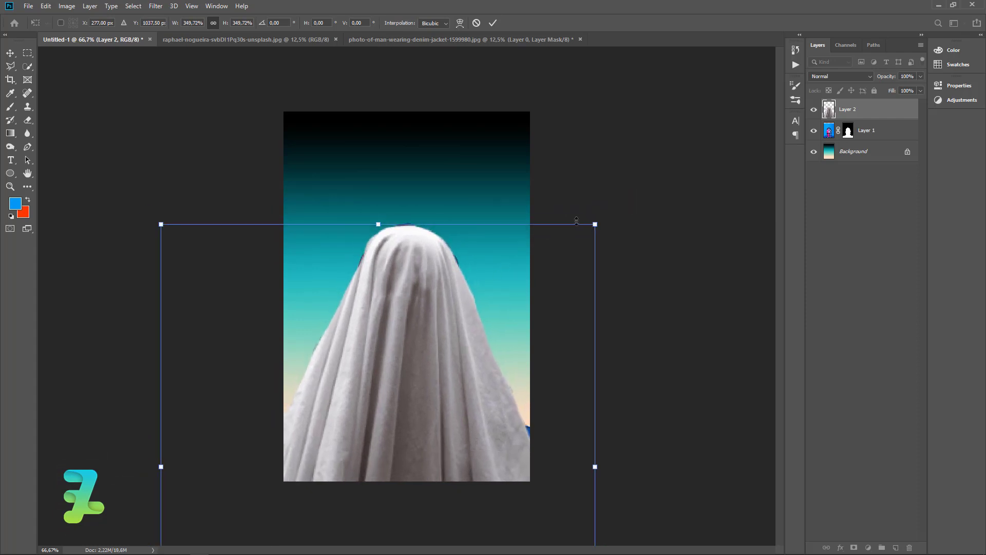
pyautogui.moveTo(605, 212); pyautogui.dragTo(602, 217)
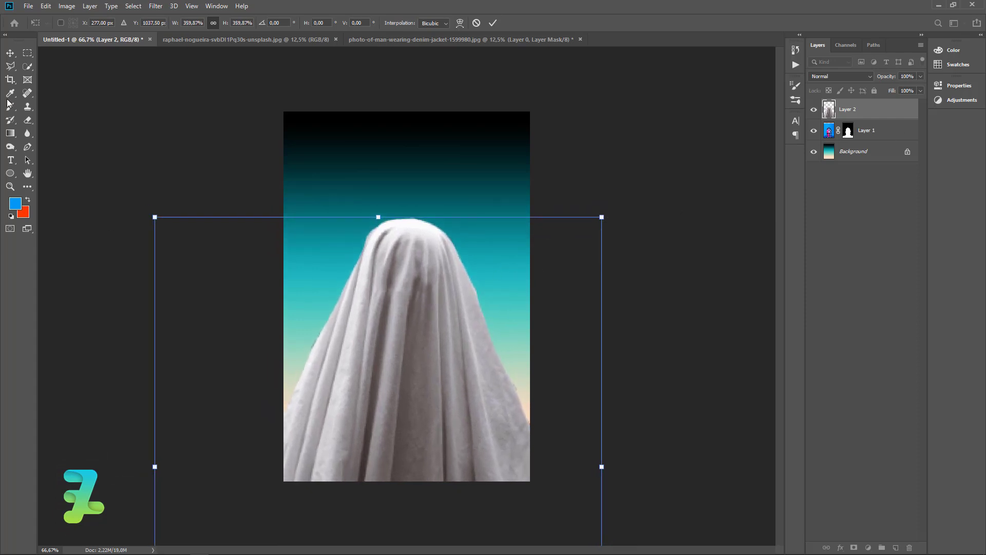
# Commit the sheet's transform, briefly lowering opacity to check alignment, then restoring 100%
pyautogui.press('Return')
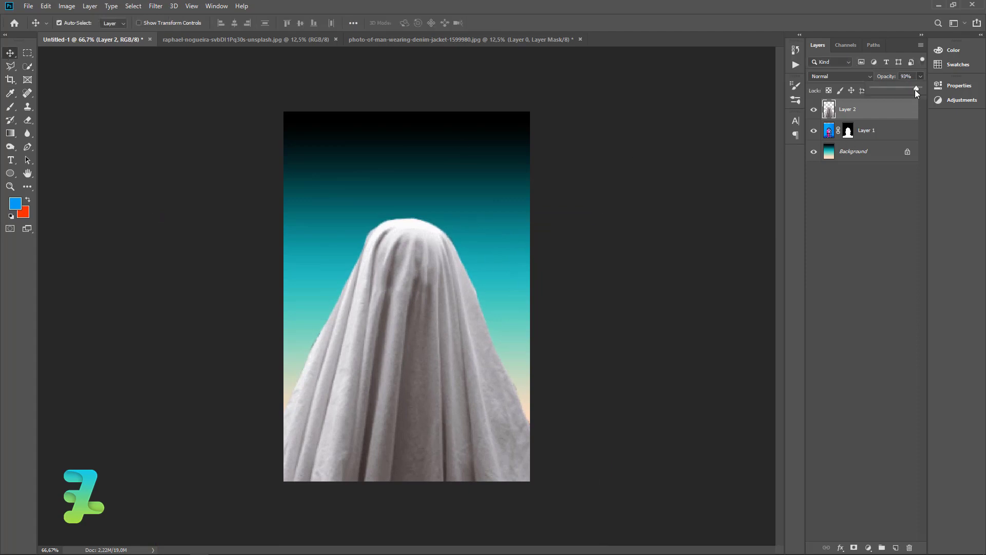
pyautogui.moveTo(916, 89); pyautogui.dragTo(905, 89)
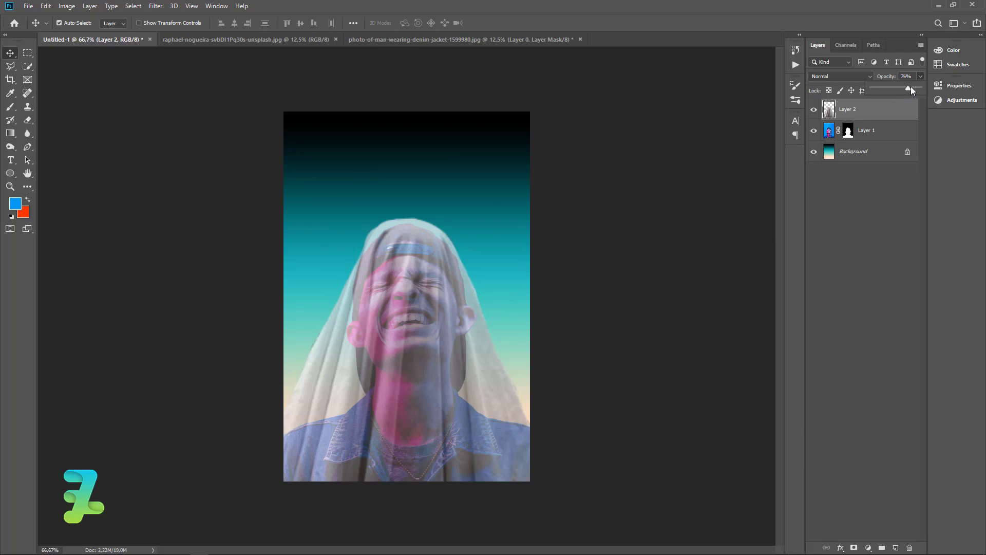
pyautogui.moveTo(910, 89); pyautogui.dragTo(920, 89)
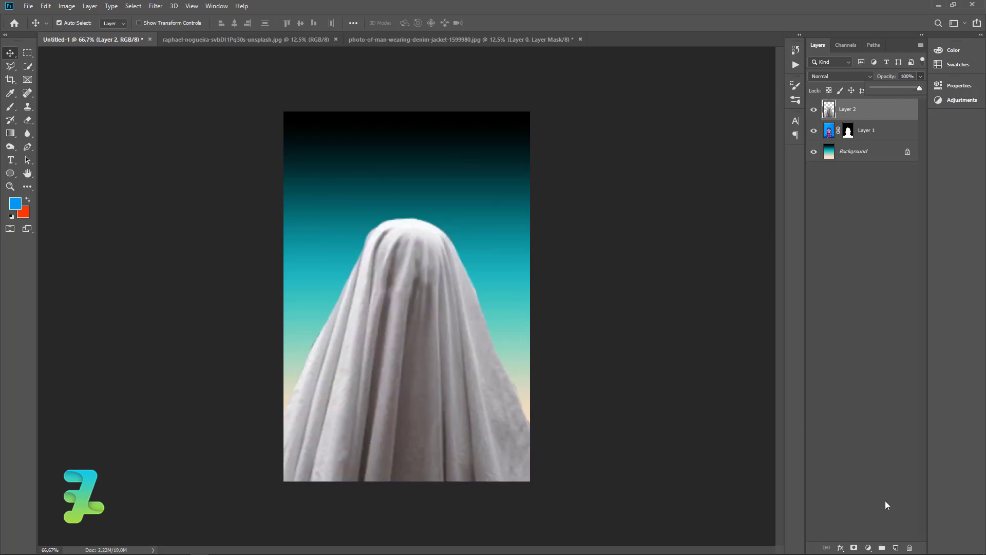
# Add a new empty layer with a clipping mask to the ghost sheet
pyautogui.click(897, 547)
pyautogui.rightClick(887, 106)
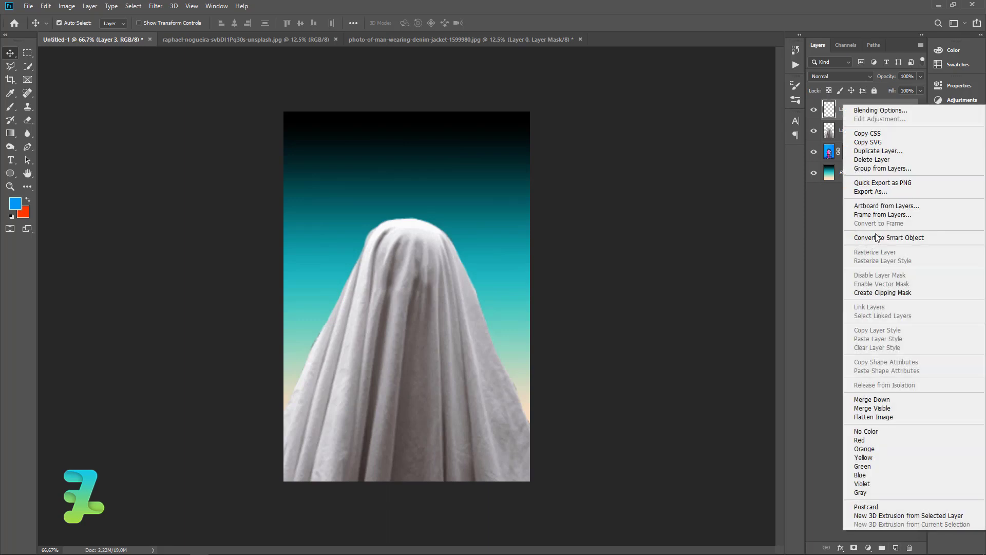
pyautogui.click(883, 293)
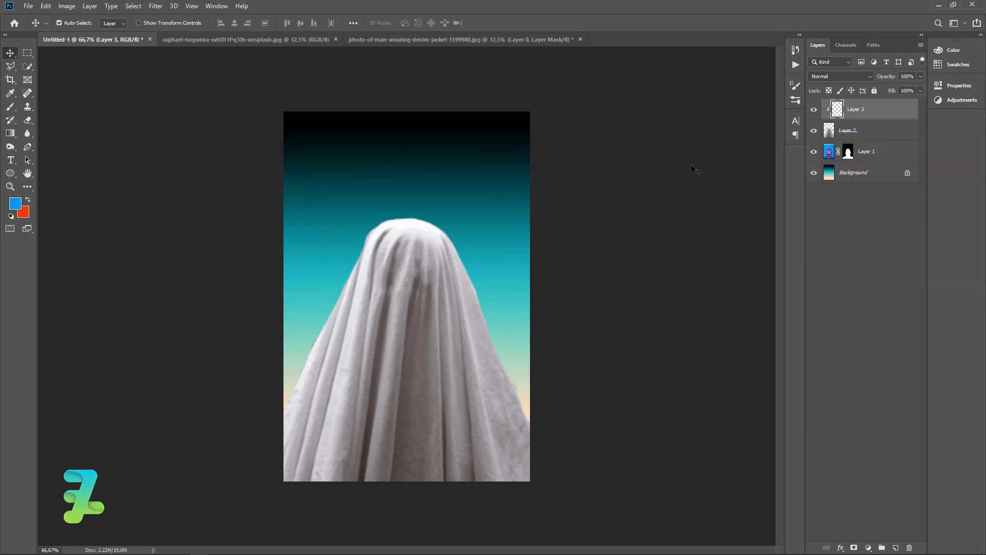
pyautogui.click(277, 43)
# Bring the starry-sky photo into the poster and clip it inside the ghost sheet
pyautogui.rightClick(277, 44)
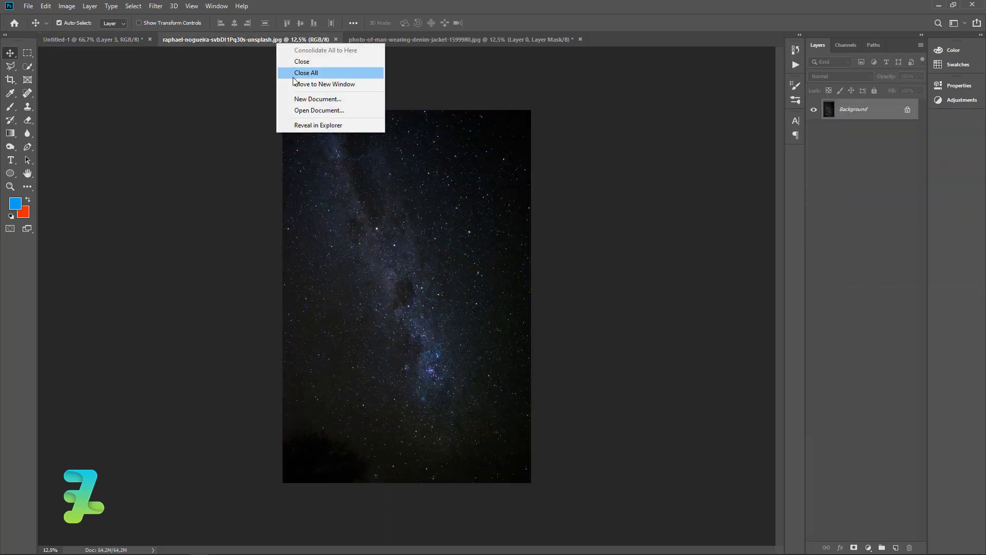
pyautogui.click(295, 83)
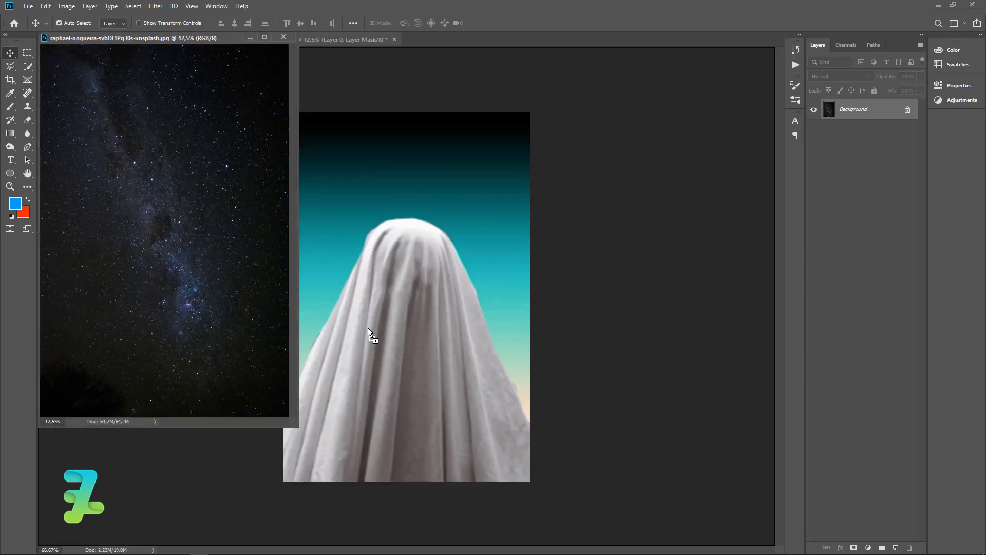
pyautogui.moveTo(369, 333); pyautogui.dragTo(370, 334)
pyautogui.click(283, 37)
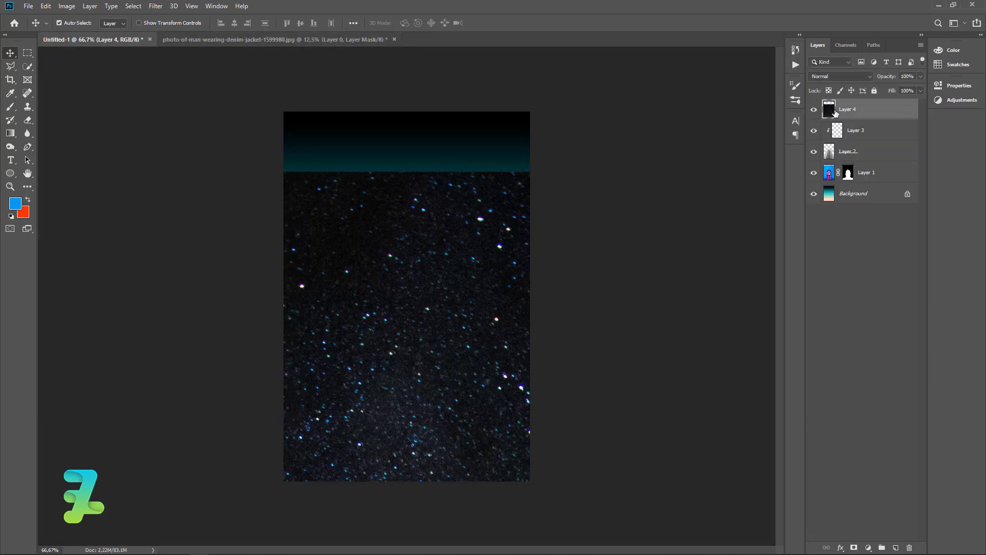
pyautogui.moveTo(835, 113); pyautogui.dragTo(840, 149)
# Scale the starry texture down and position it to fit the ghost sheet
pyautogui.hotkey('ctrl', 't')
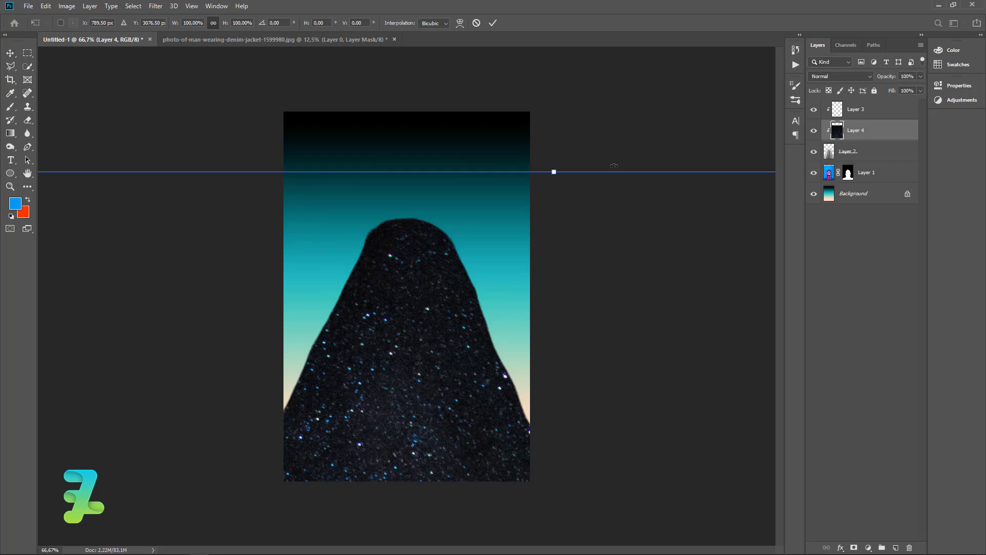
pyautogui.hotkey('ctrl', '-')
pyautogui.hotkey('ctrl', '-')
pyautogui.hotkey('ctrl', '-')
pyautogui.hotkey('ctrl', '-')
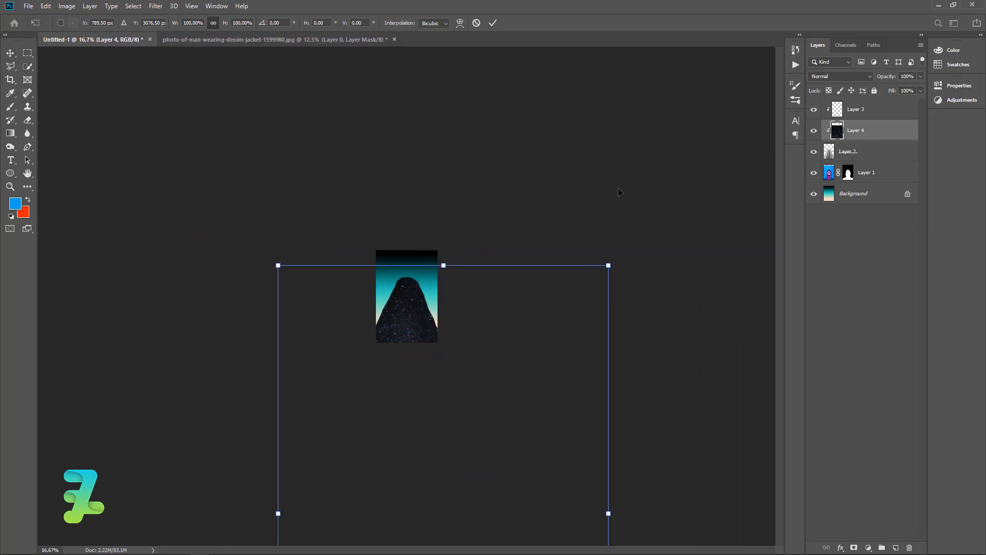
pyautogui.moveTo(608, 265)
pyautogui.mouseDown()
pyautogui.moveTo(416, 393)
pyautogui.moveTo(426, 401)
pyautogui.mouseUp()
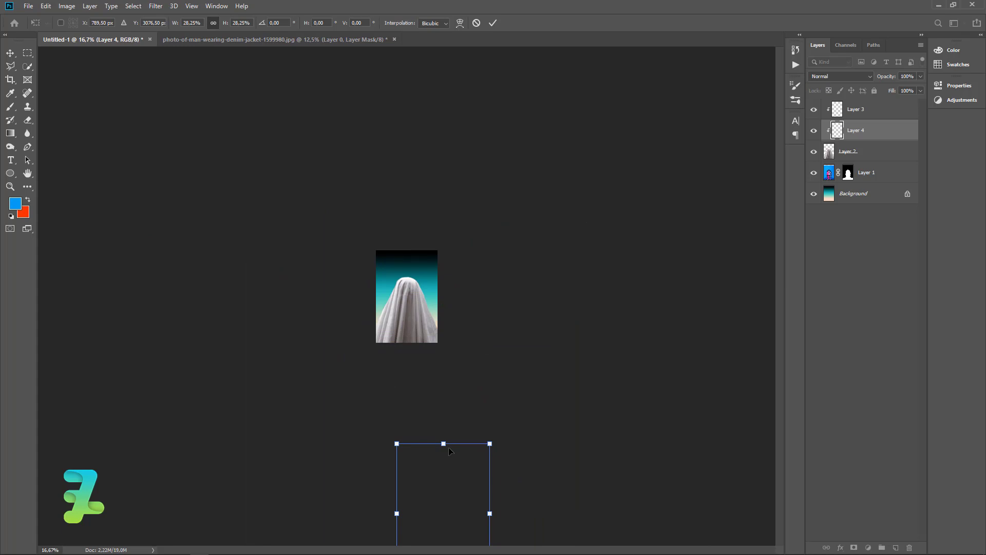
pyautogui.moveTo(449, 451); pyautogui.dragTo(425, 331)
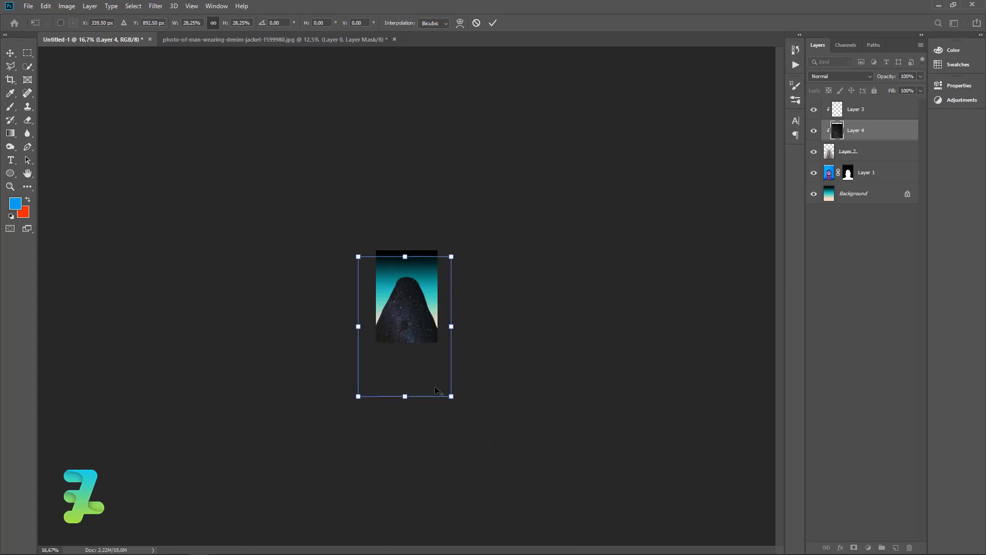
pyautogui.moveTo(451, 408); pyautogui.dragTo(438, 388)
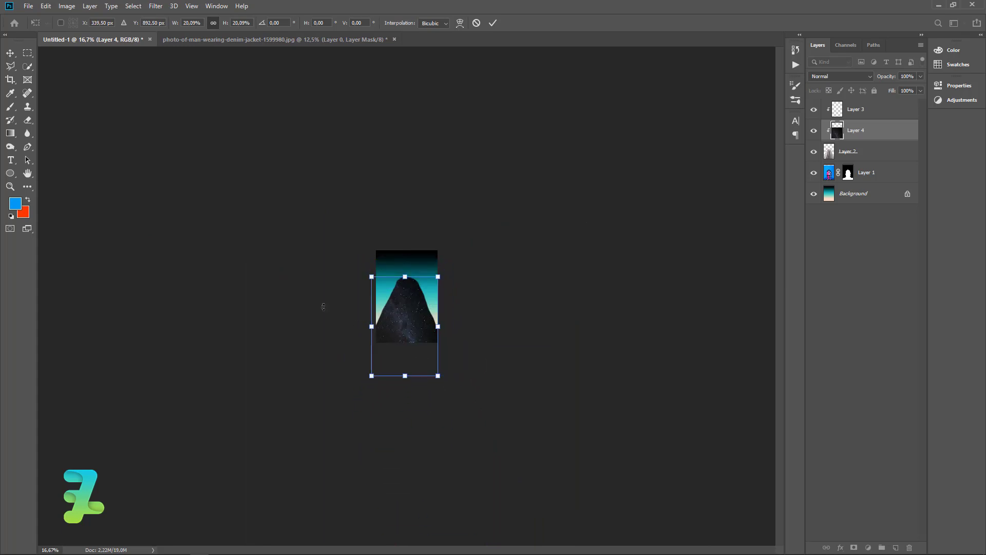
pyautogui.press('Return')
pyautogui.hotkey('ctrl', '+')
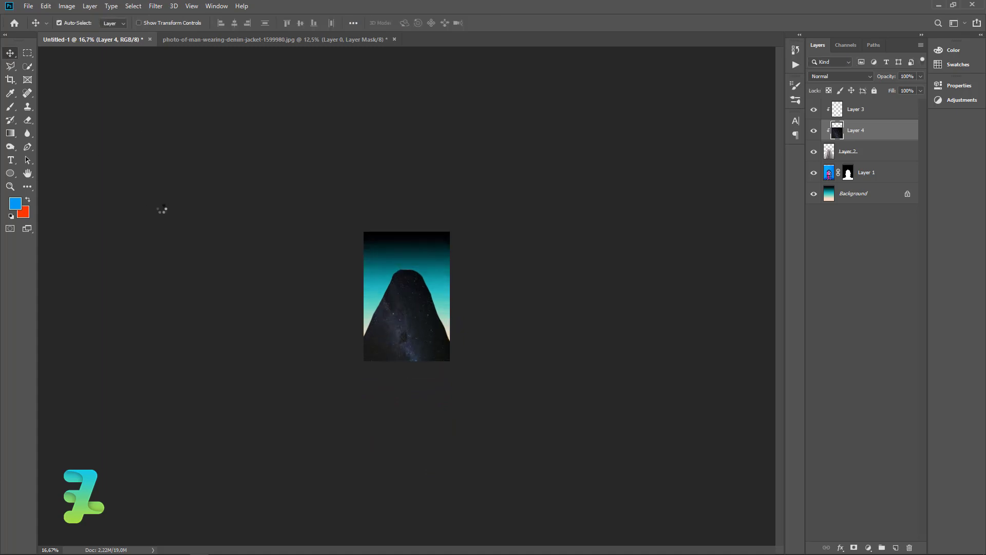
pyautogui.hotkey('ctrl', '+')
pyautogui.hotkey('ctrl', '+')
pyautogui.hotkey('ctrl', '+')
pyautogui.hotkey('ctrl', '+')
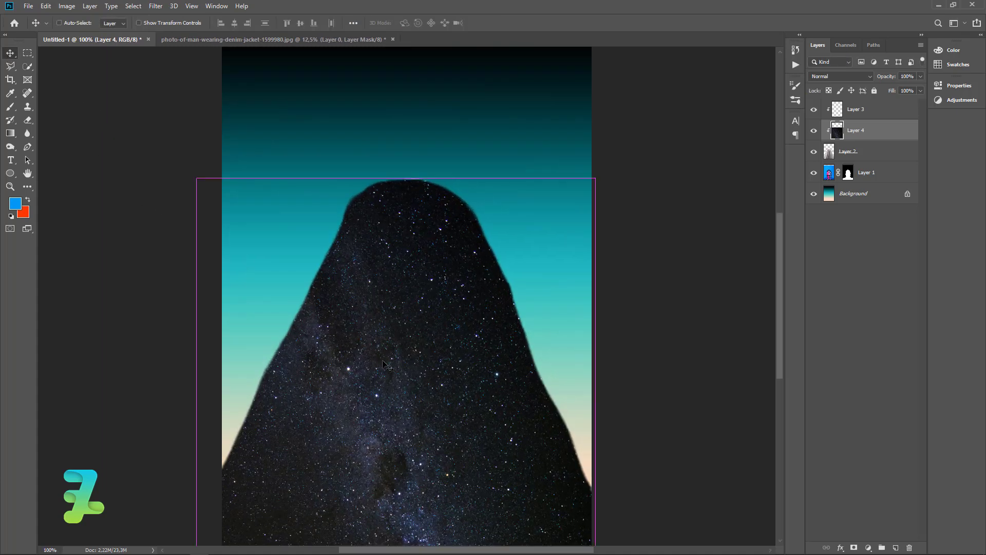
# Nudge the star texture up and set its blend mode to Color Dodge, then select Layer 3
pyautogui.moveTo(385, 361); pyautogui.dragTo(385, 349)
pyautogui.press('ctrl')
pyautogui.click(872, 77)
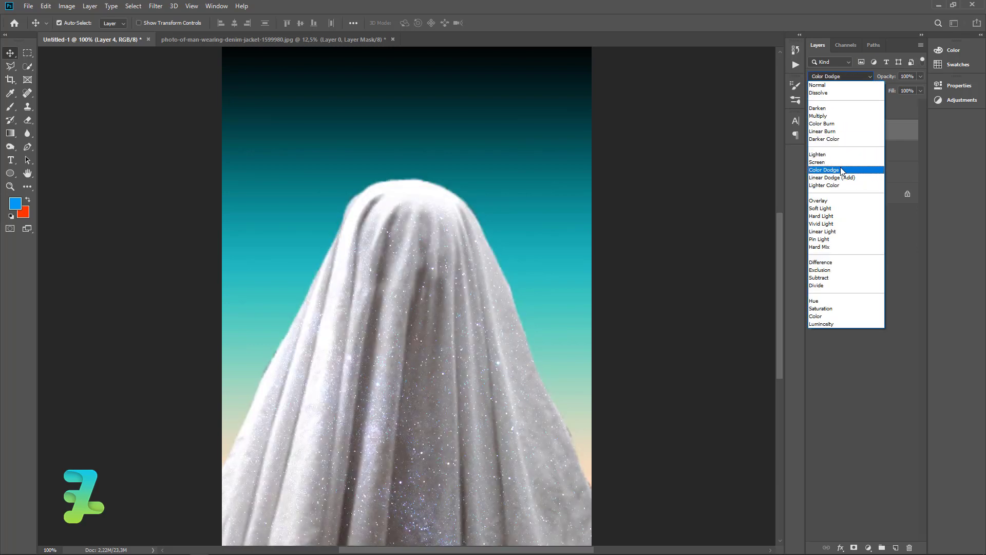
pyautogui.click(841, 170)
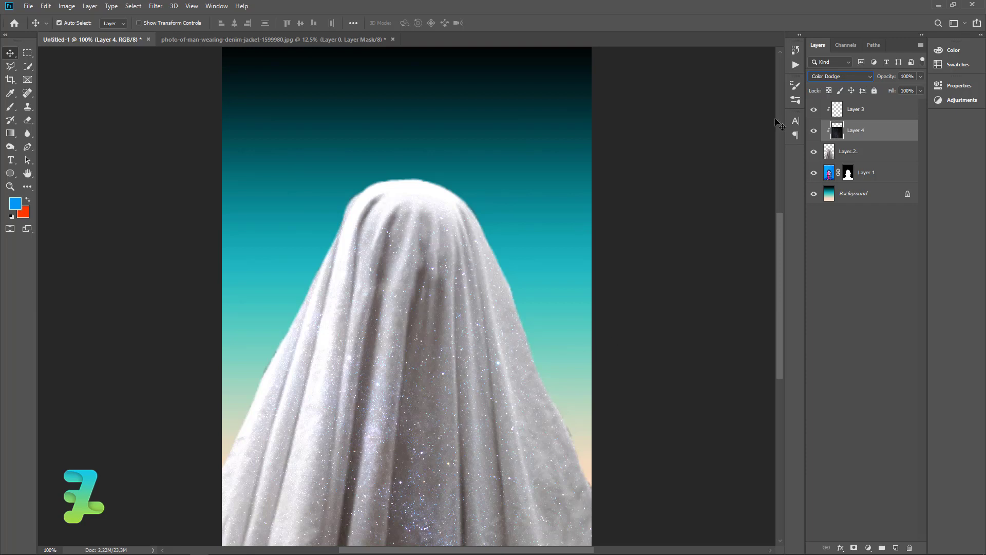
pyautogui.click(860, 112)
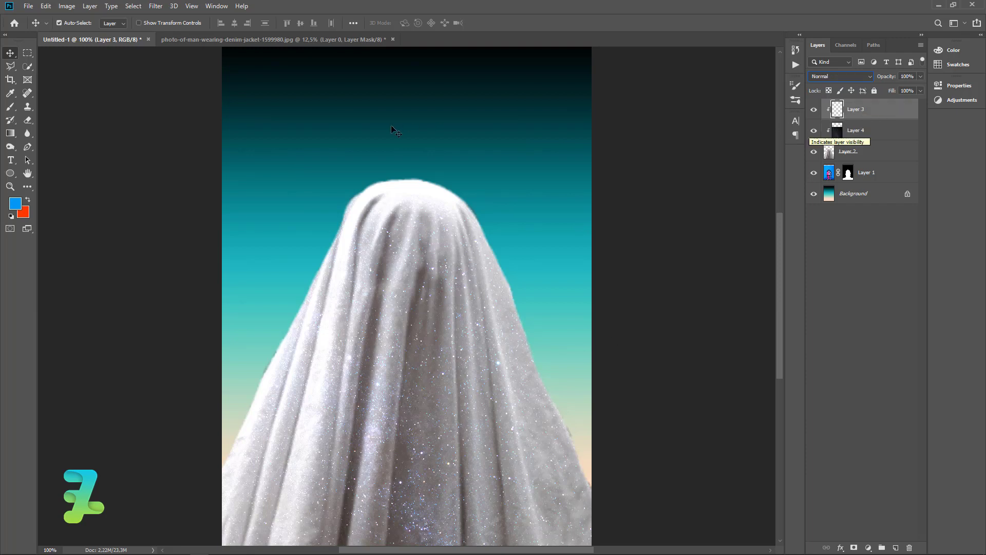
# Brush cyan over the ghost sheet's right side on Layer 3
pyautogui.click(15, 204)
pyautogui.click(679, 220)
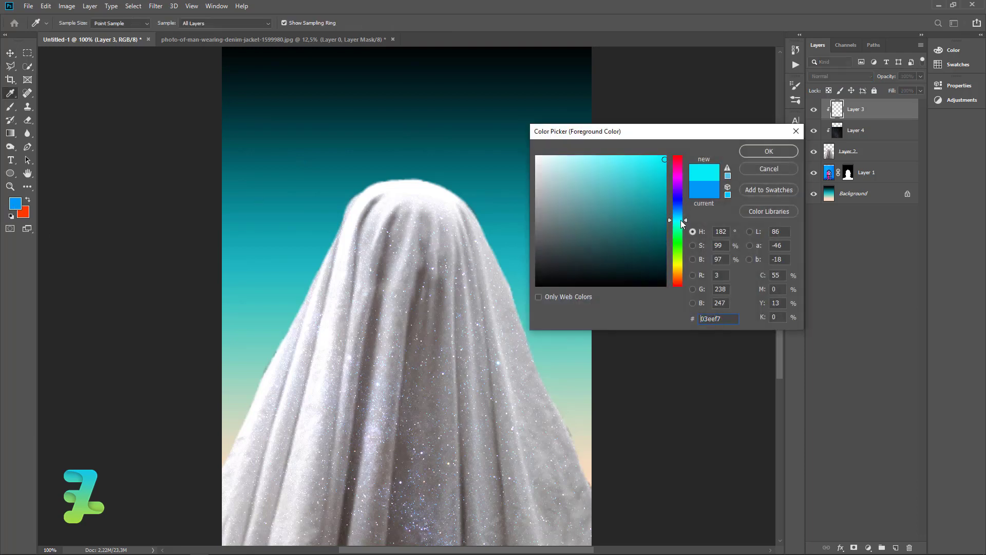
pyautogui.click(754, 151)
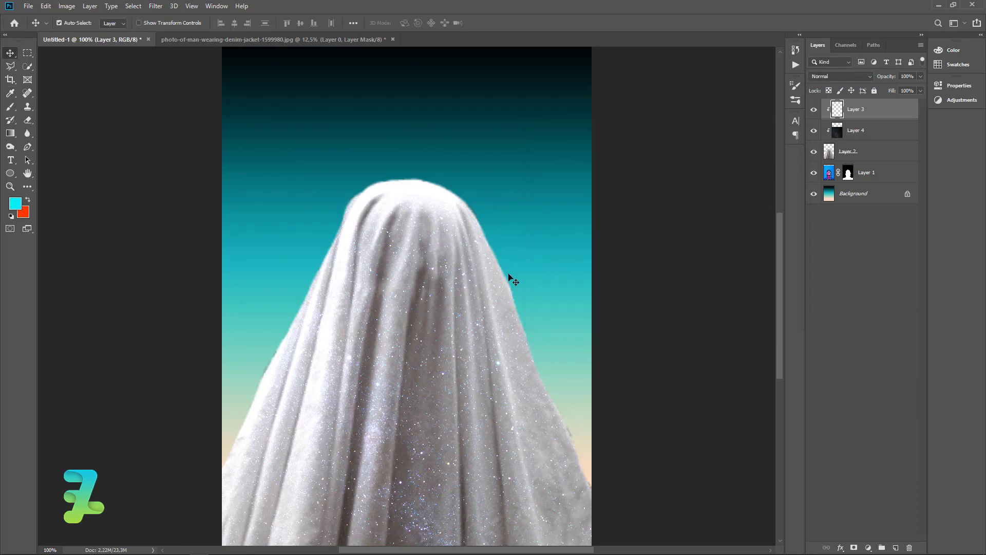
pyautogui.press('b')
pyautogui.moveTo(398, 315); pyautogui.dragTo(565, 433)
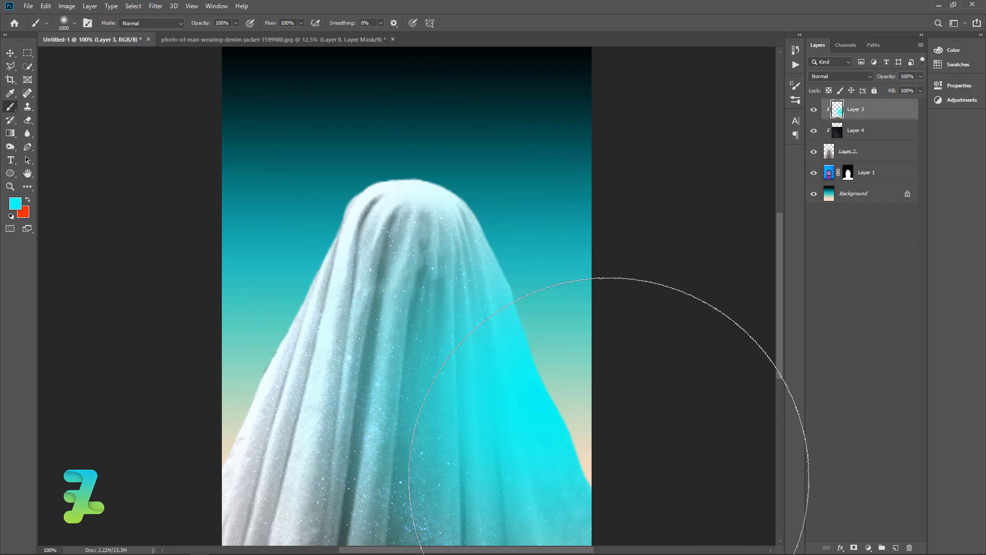
pyautogui.hotkey('ctrl', '-')
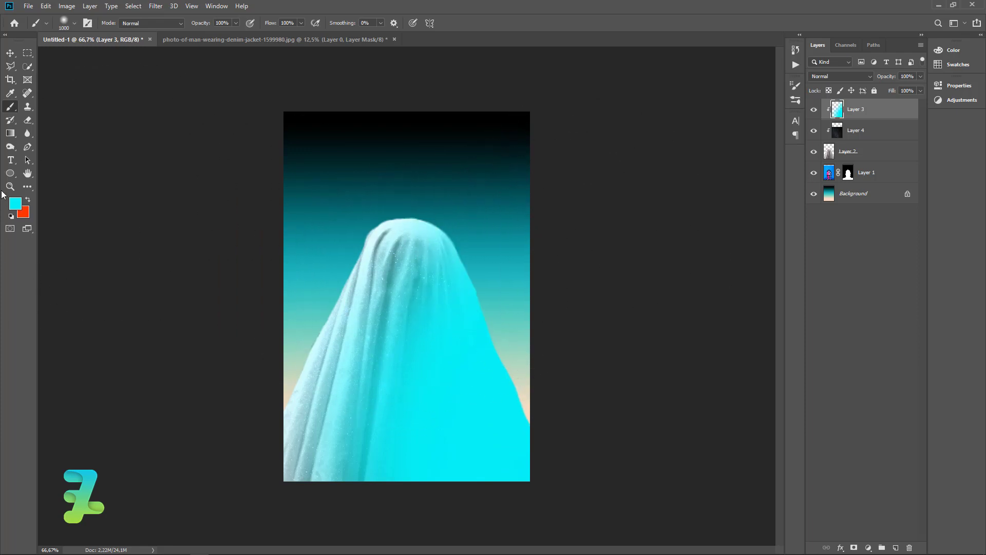
# Paint dark blue along the sheet's upper right and right edge with a smaller brush
pyautogui.click(15, 204)
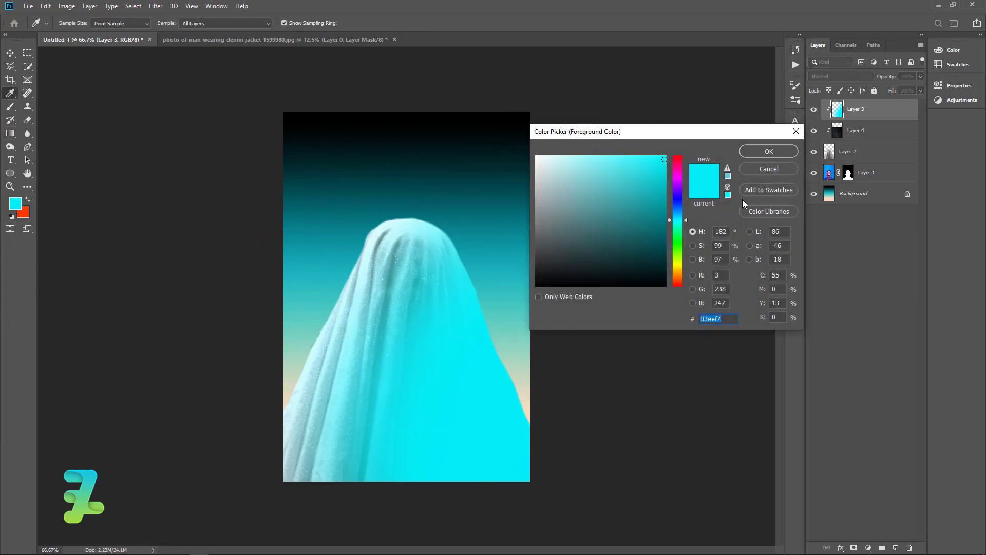
pyautogui.moveTo(679, 204); pyautogui.dragTo(678, 207)
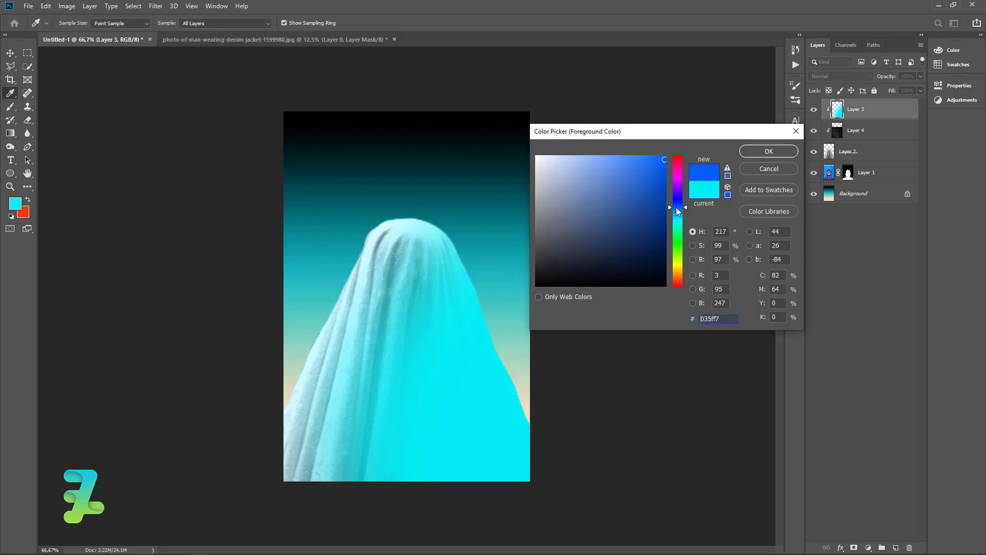
pyautogui.click(662, 172)
pyautogui.moveTo(662, 172); pyautogui.dragTo(654, 202)
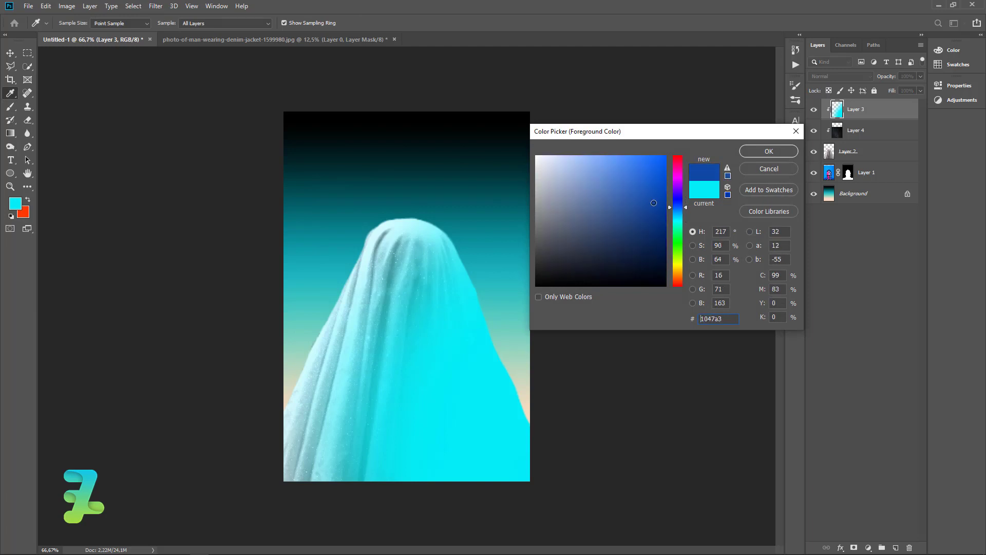
pyautogui.click(769, 151)
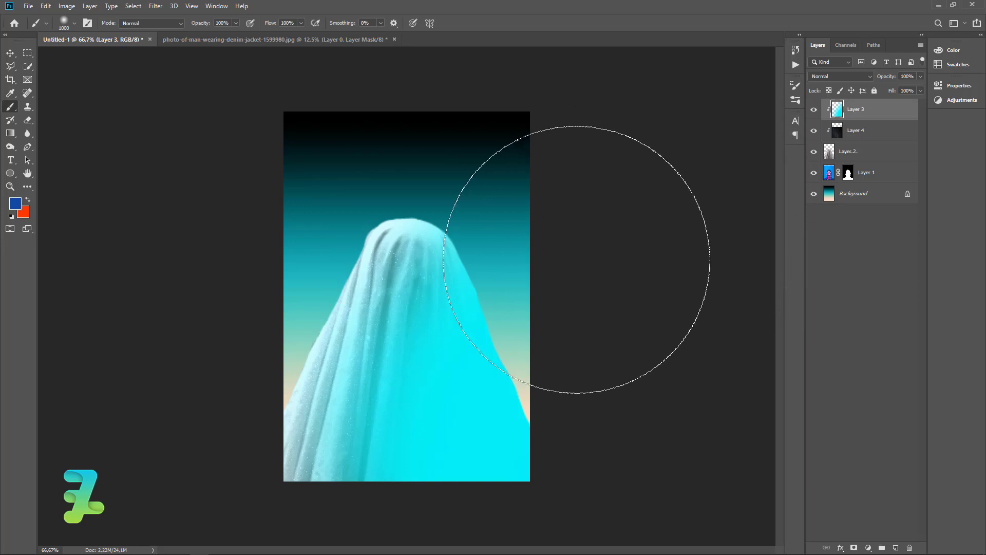
pyautogui.moveTo(577, 242); pyautogui.dragTo(558, 172)
pyautogui.press('[')
pyautogui.press('[')
pyautogui.press('[')
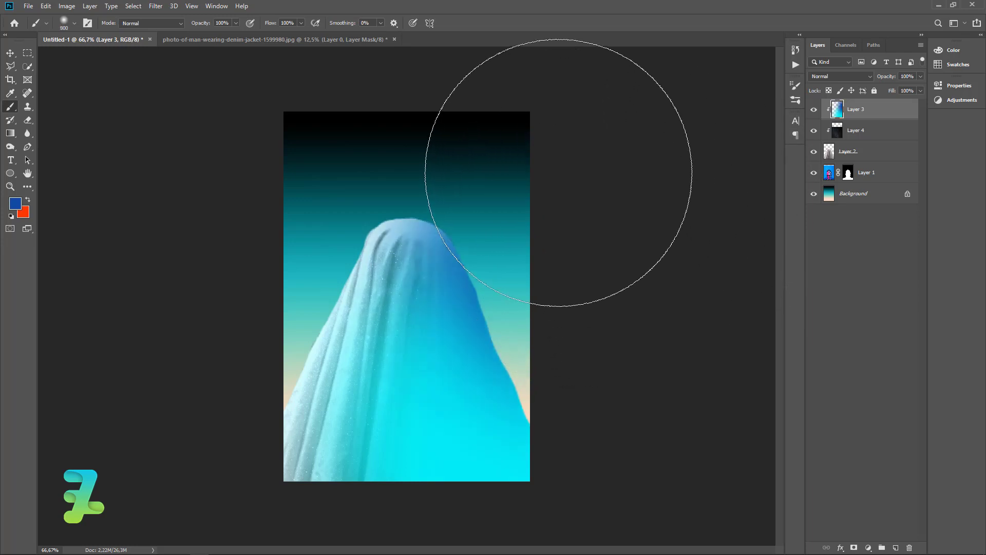
pyautogui.moveTo(485, 282)
pyautogui.mouseDown()
pyautogui.moveTo(551, 362)
pyautogui.moveTo(528, 337)
pyautogui.moveTo(568, 451)
pyautogui.moveTo(561, 321)
pyautogui.mouseUp()
pyautogui.press('x')
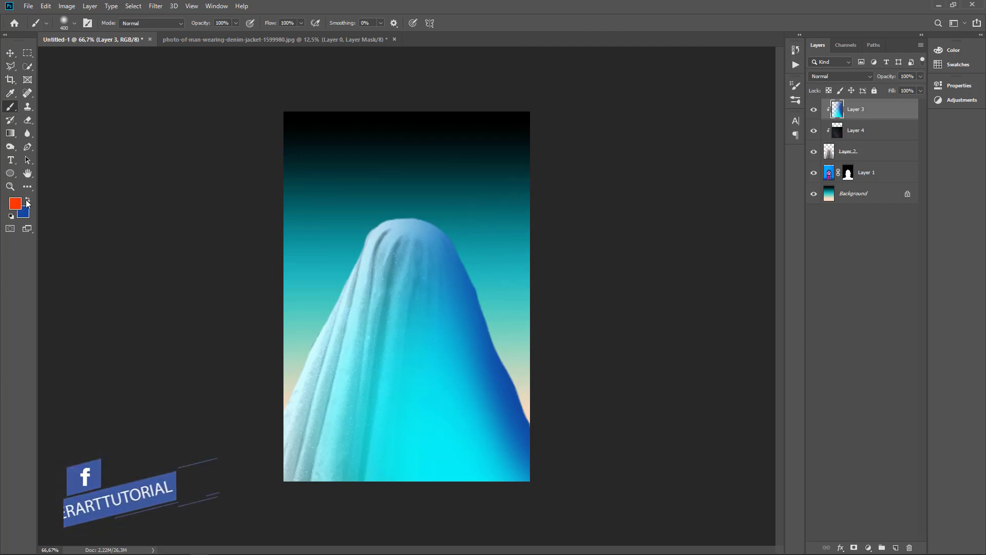
pyautogui.click(14, 204)
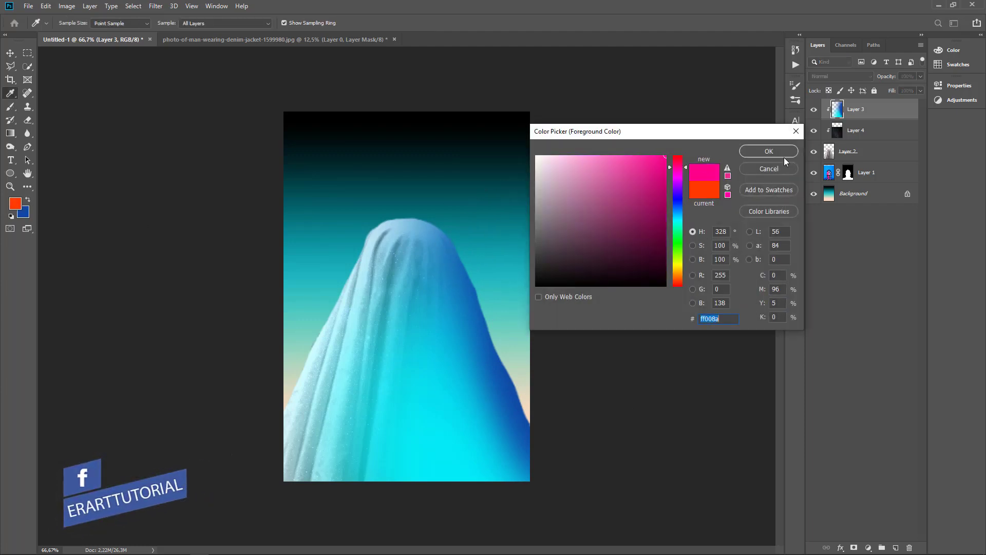
# Brush hot pink down the veil's left side and lower-left edge
pyautogui.click(781, 153)
pyautogui.press('b')
pyautogui.moveTo(368, 220)
pyautogui.mouseDown()
pyautogui.moveTo(324, 293)
pyautogui.moveTo(298, 452)
pyautogui.mouseUp()
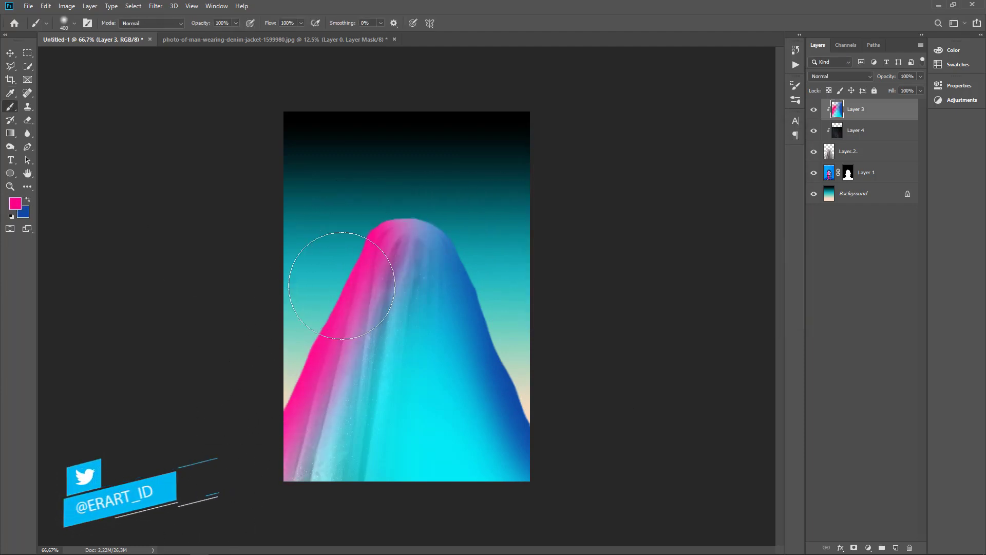
pyautogui.moveTo(342, 285)
pyautogui.mouseDown()
pyautogui.moveTo(247, 488)
pyautogui.moveTo(282, 478)
pyautogui.moveTo(321, 379)
pyautogui.mouseUp()
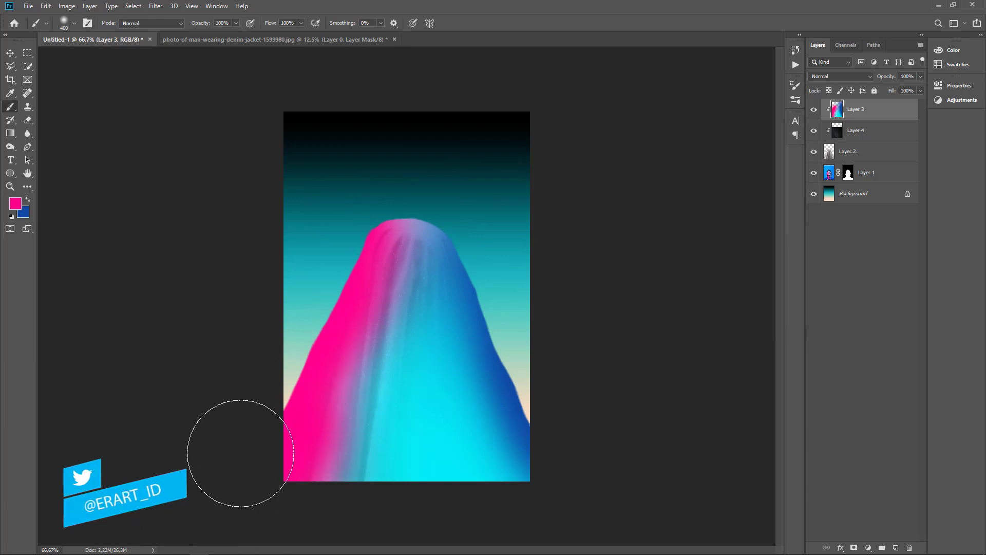
# Paint yellow streaks along the veil's left edge
pyautogui.click(14, 204)
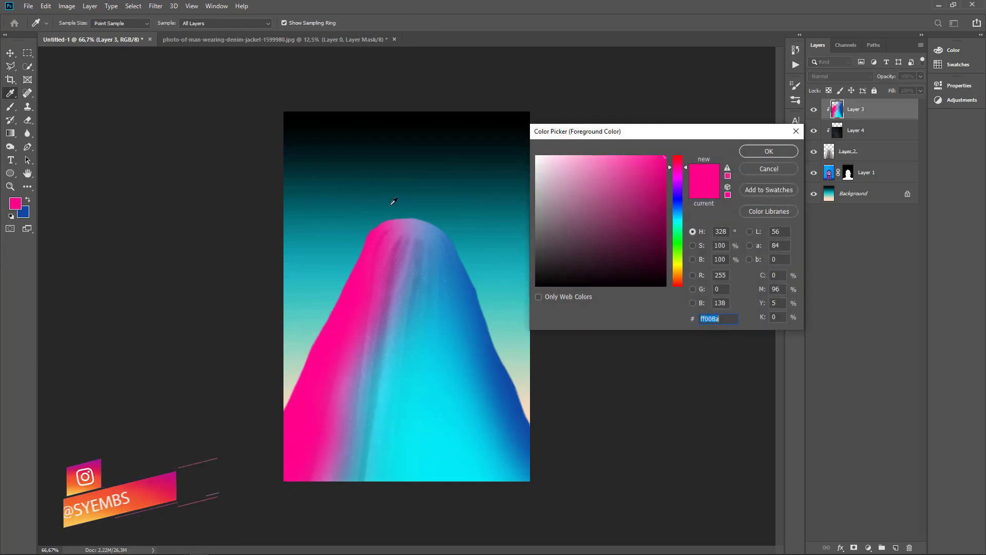
pyautogui.click(678, 266)
pyautogui.click(769, 151)
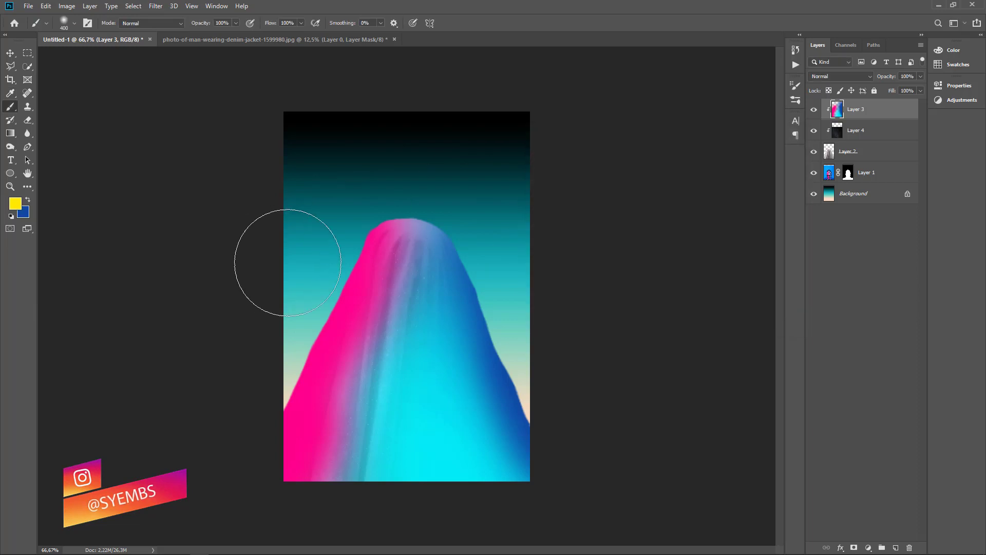
pyautogui.moveTo(288, 262)
pyautogui.mouseDown()
pyautogui.moveTo(308, 282)
pyautogui.moveTo(301, 297)
pyautogui.moveTo(259, 308)
pyautogui.moveTo(271, 343)
pyautogui.moveTo(260, 341)
pyautogui.moveTo(319, 264)
pyautogui.moveTo(298, 308)
pyautogui.moveTo(91, 315)
pyautogui.mouseUp()
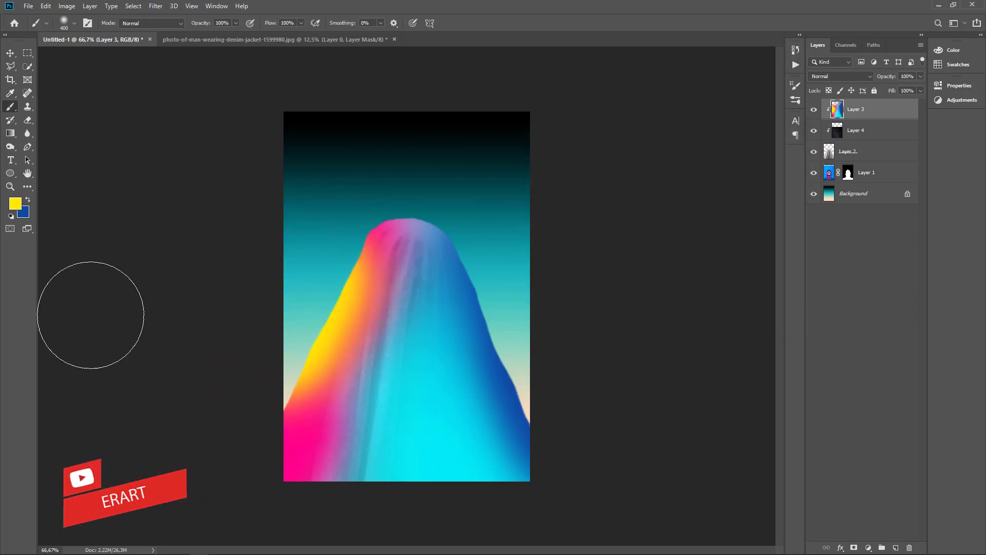
# Paint orange over the veil's left edge, then load the veil's outline as a selection
pyautogui.click(15, 203)
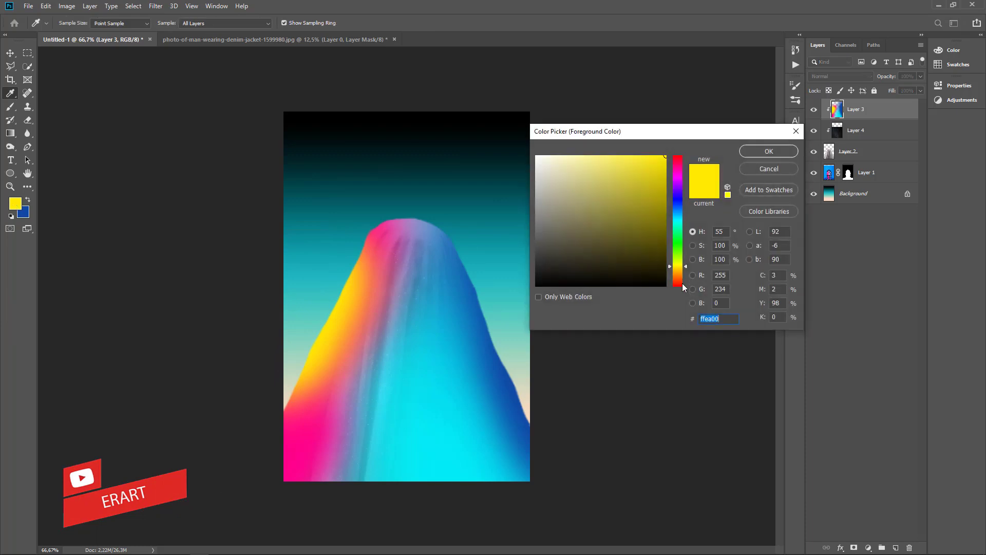
pyautogui.moveTo(683, 286); pyautogui.dragTo(683, 279)
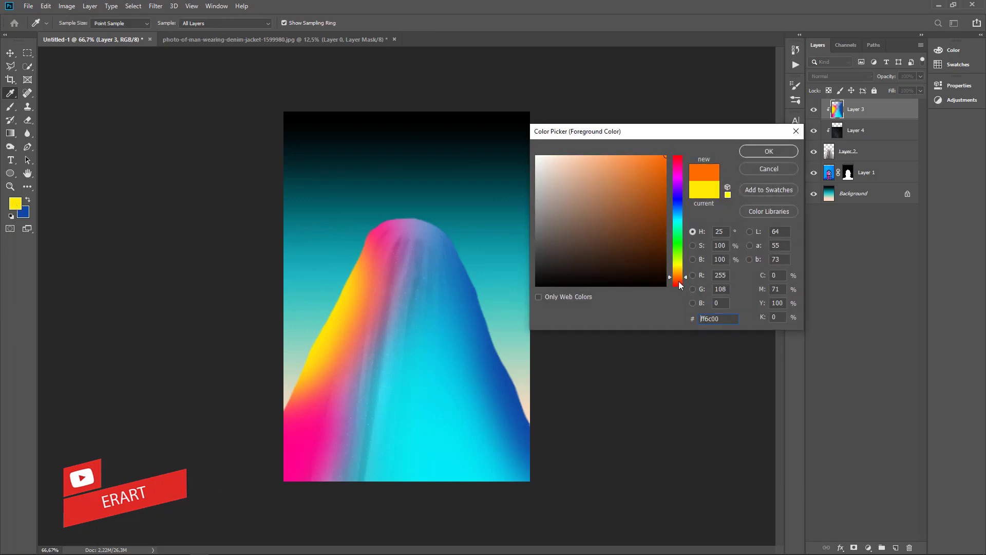
pyautogui.click(770, 152)
pyautogui.moveTo(282, 287); pyautogui.dragTo(287, 297)
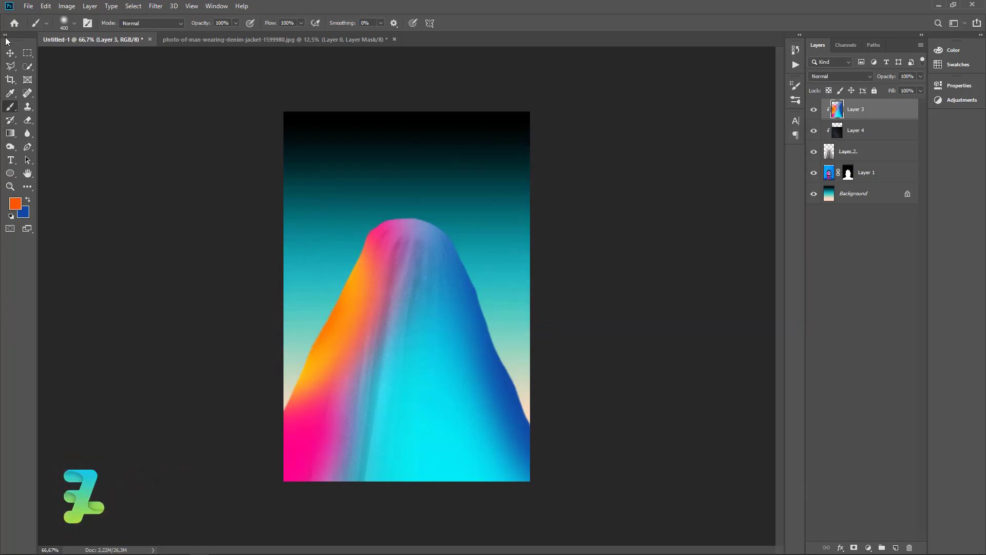
pyautogui.click(10, 53)
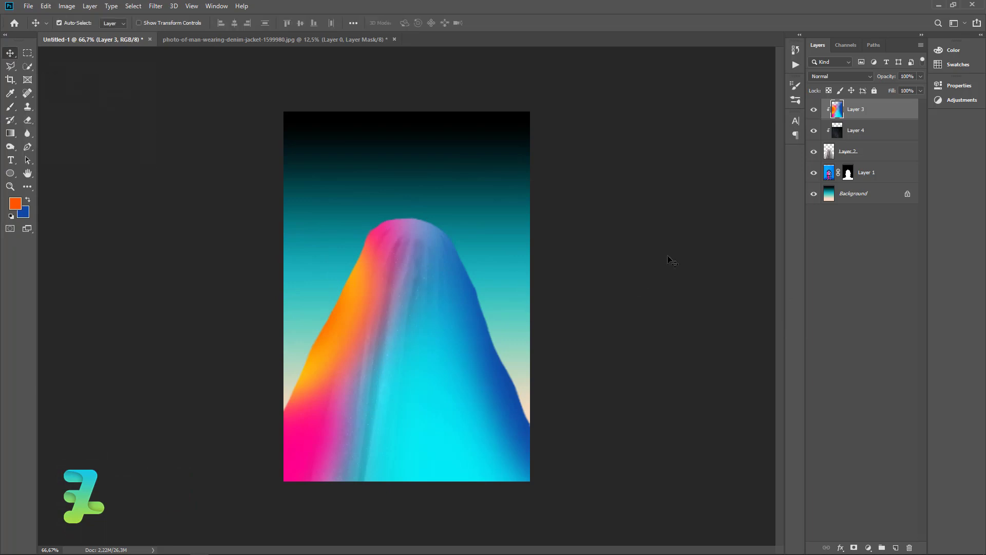
pyautogui.keyDown('ctrl'); pyautogui.click(829, 154); pyautogui.keyUp('ctrl')
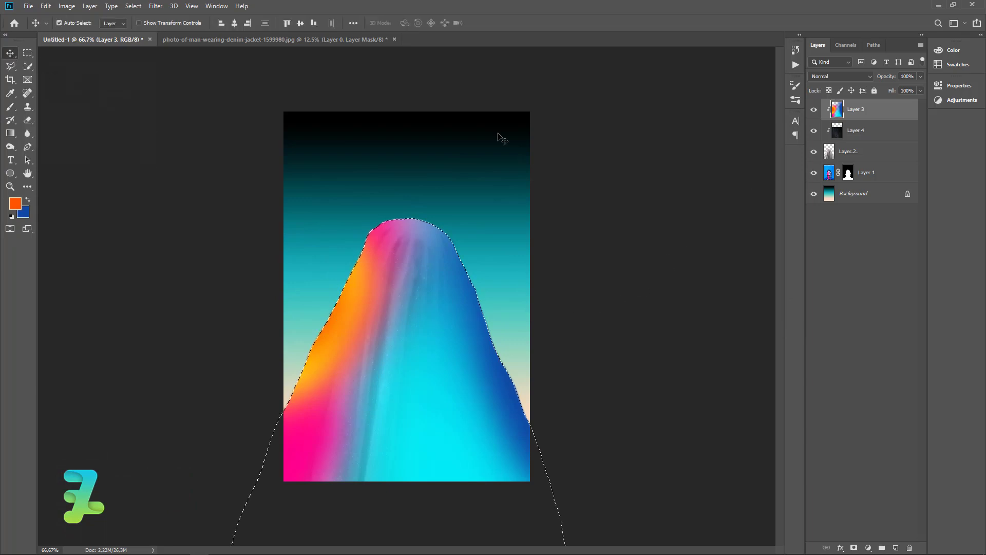
pyautogui.click(162, 8)
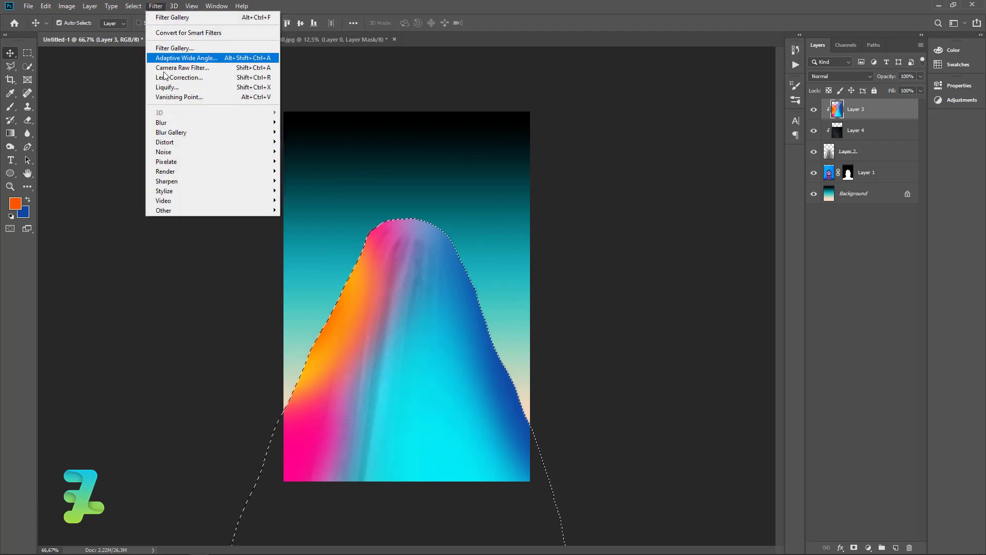
pyautogui.click(168, 89)
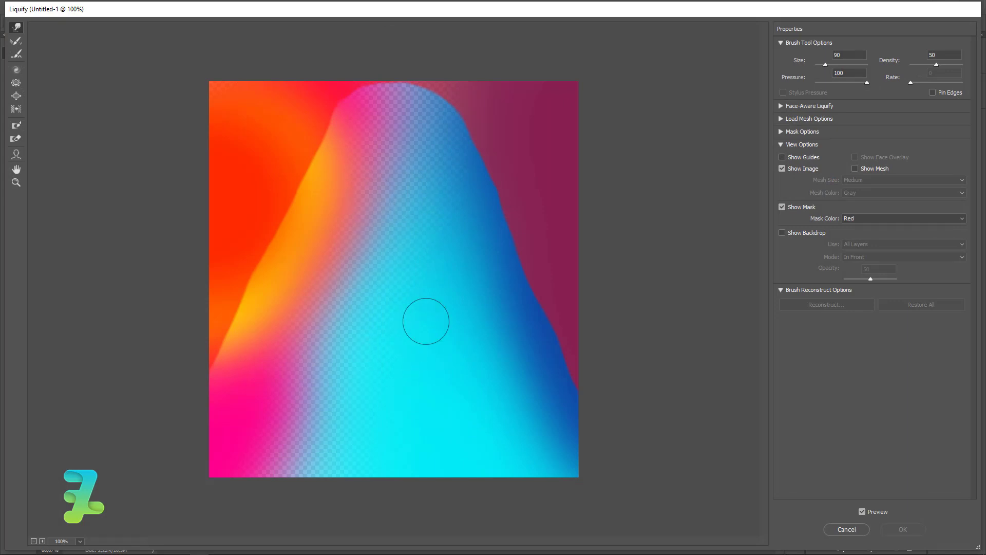
pyautogui.moveTo(360, 142); pyautogui.dragTo(399, 165)
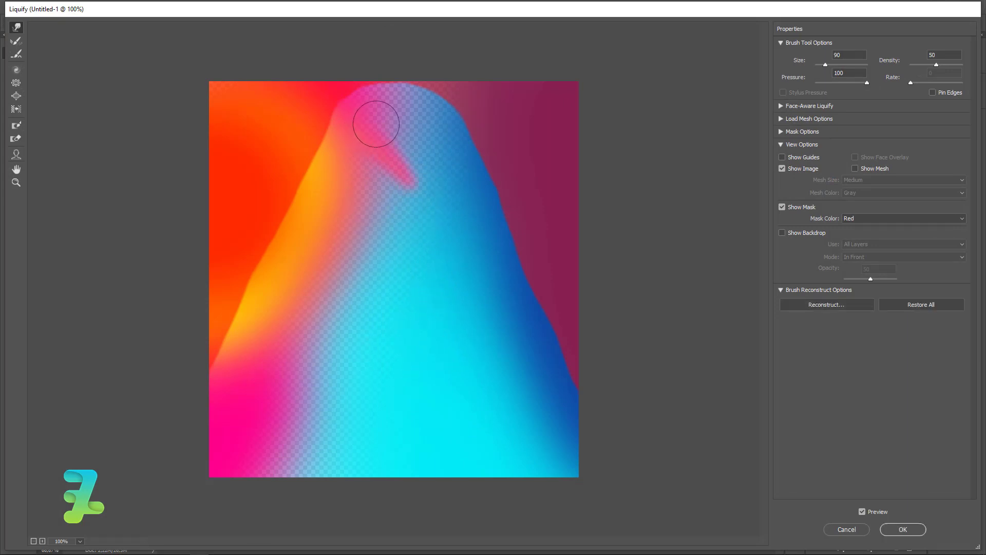
pyautogui.hotkey('ctrl', 'alt', 'z')
pyautogui.press(']')
pyautogui.press(']')
pyautogui.press(']')
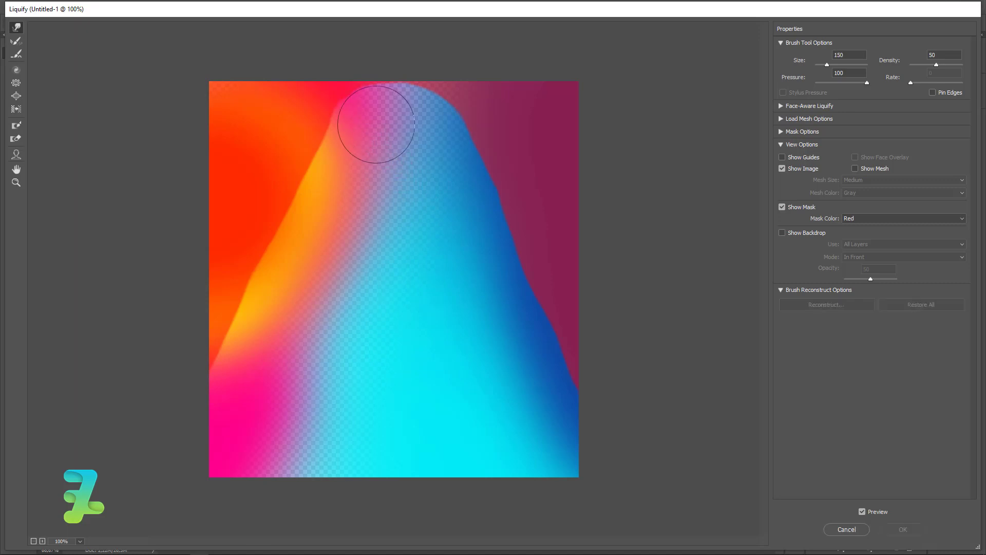
pyautogui.press(']')
pyautogui.moveTo(376, 125)
pyautogui.mouseDown()
pyautogui.moveTo(419, 149)
pyautogui.moveTo(391, 111)
pyautogui.mouseUp()
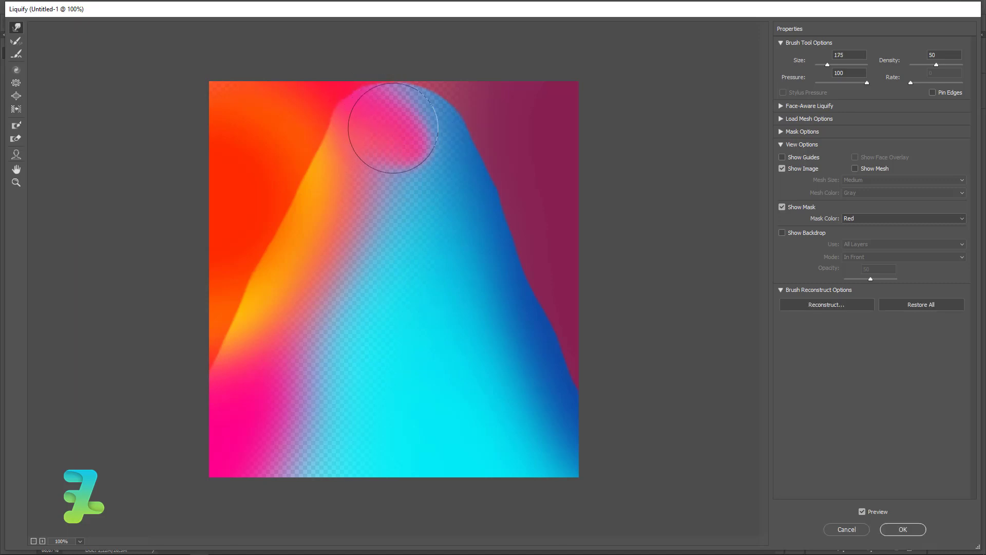
pyautogui.press('alt')
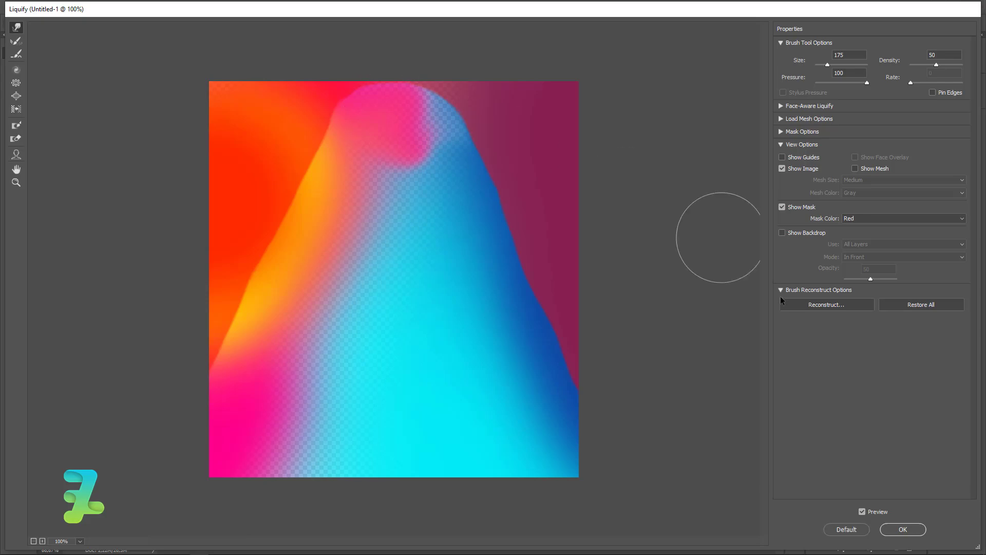
pyautogui.click(836, 529)
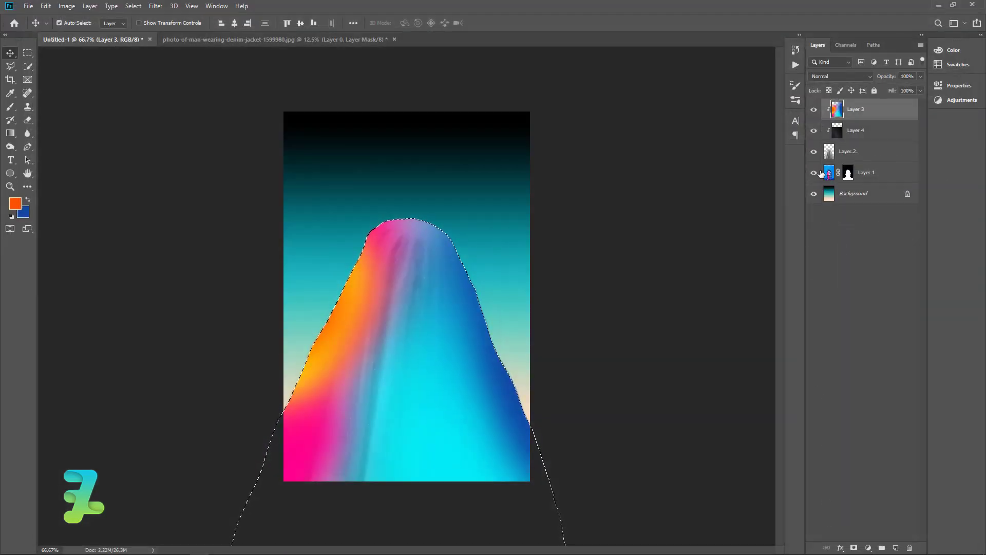
pyautogui.keyDown('ctrl'); pyautogui.click(837, 110); pyautogui.keyUp('ctrl')
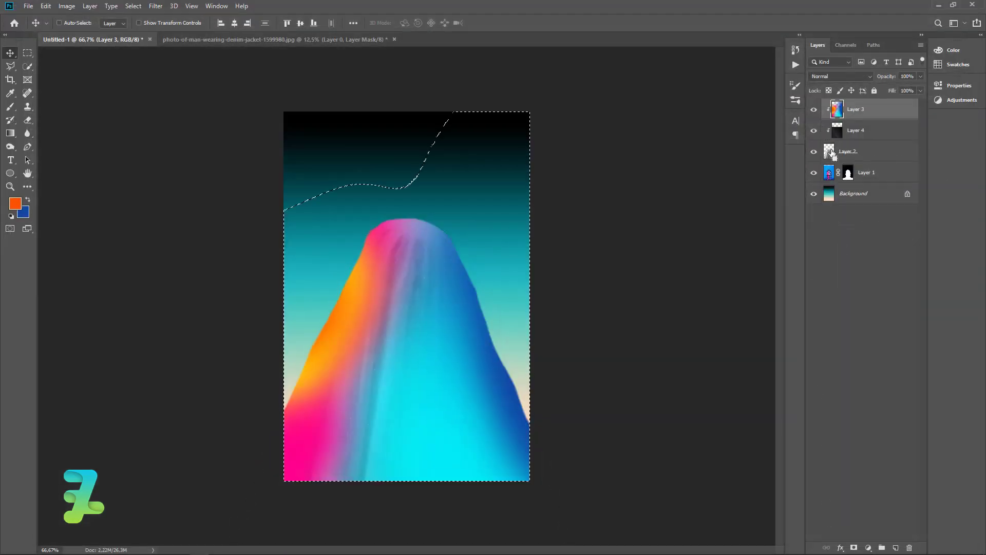
pyautogui.keyDown('ctrl'); pyautogui.doubleClick(833, 154); pyautogui.keyUp('ctrl')
# Reselect the veil's outline, check Layer 3's blending options, and open Filter > Liquify
pyautogui.click(896, 188)
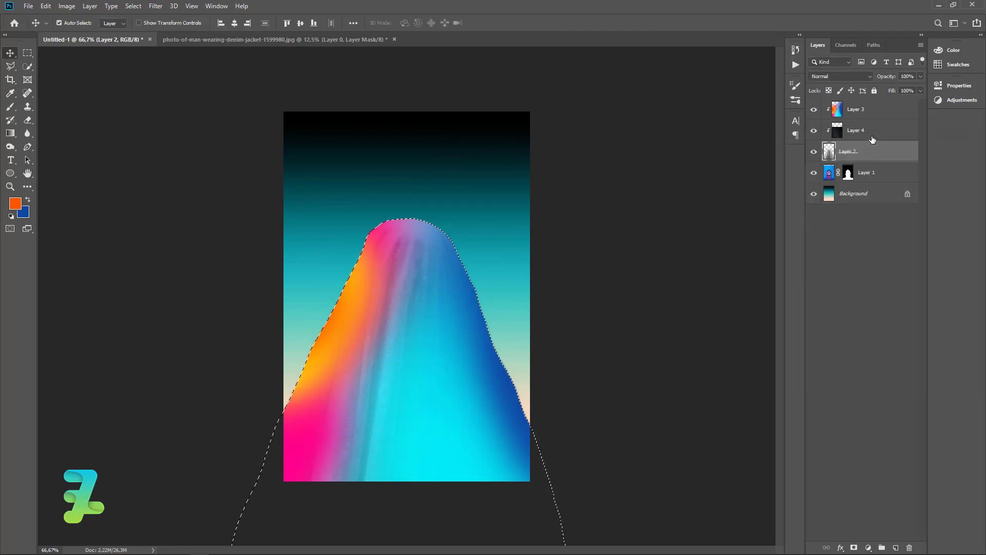
pyautogui.click(835, 111)
pyautogui.doubleClick(836, 110)
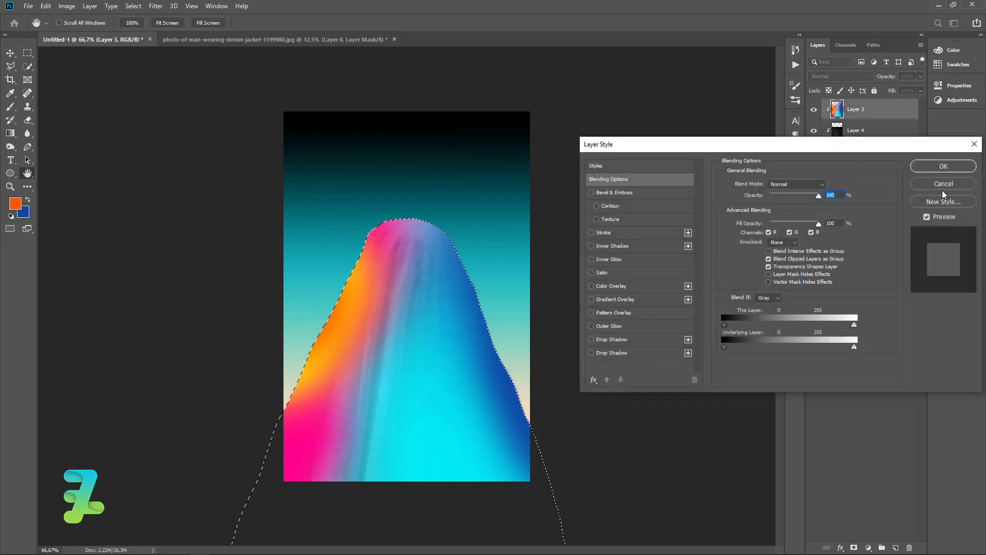
pyautogui.click(930, 183)
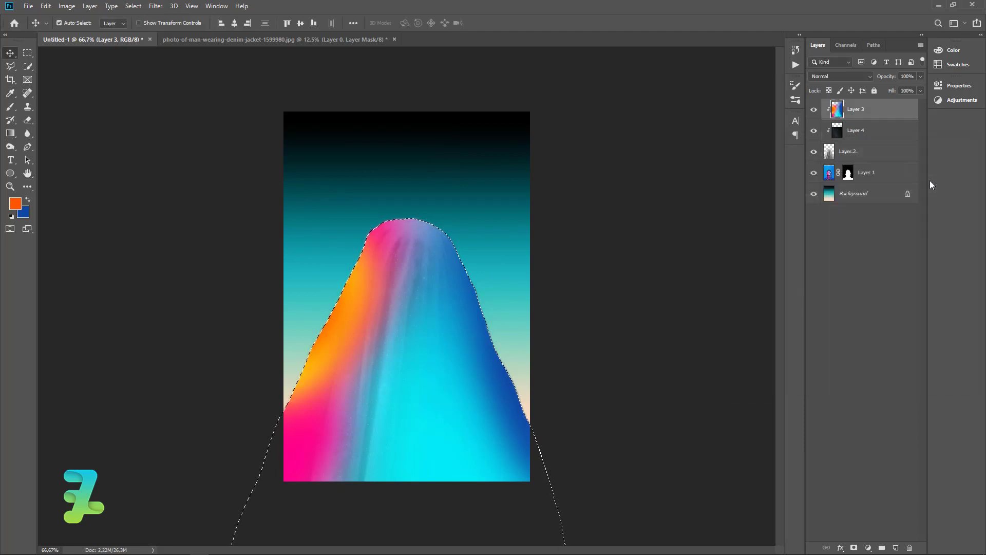
pyautogui.click(147, 7)
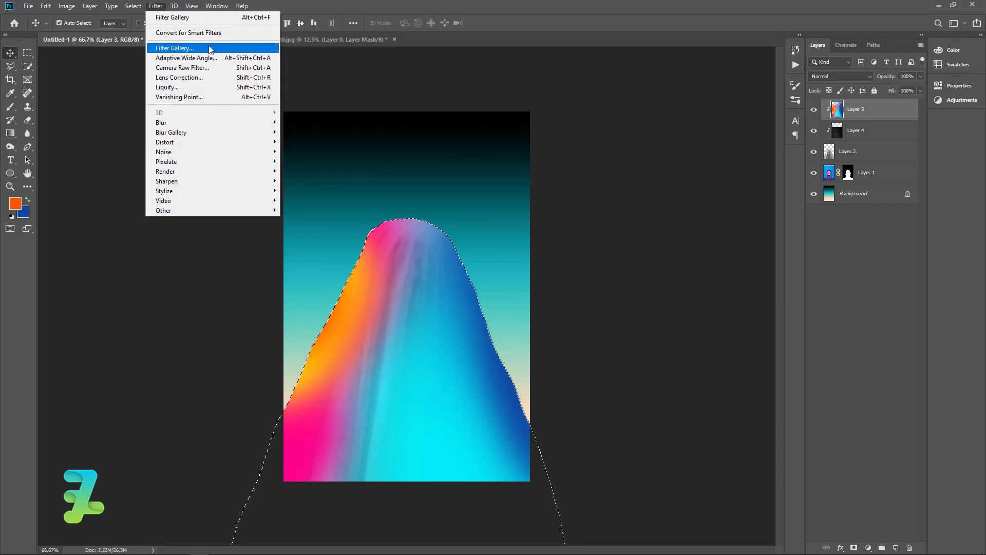
pyautogui.click(217, 85)
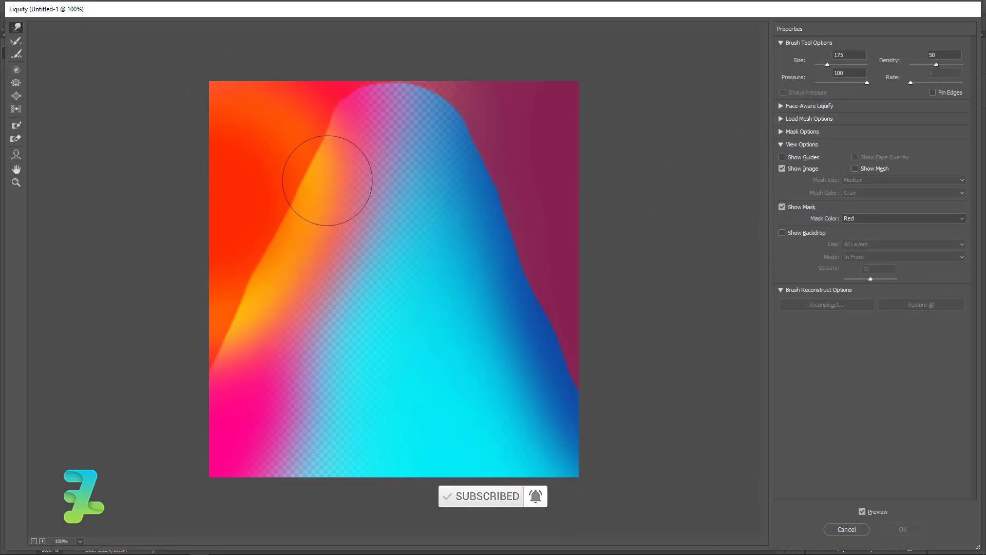
# Forward Warp pink up into a swirl at the top and push dark blue down into the cyan
pyautogui.moveTo(369, 136)
pyautogui.mouseDown()
pyautogui.moveTo(375, 197)
pyautogui.moveTo(373, 114)
pyautogui.mouseUp()
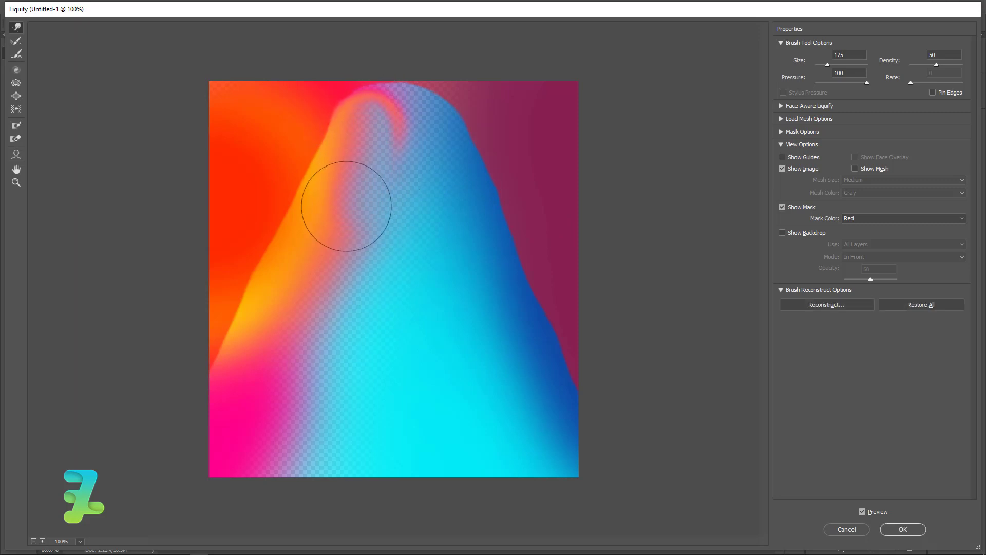
pyautogui.moveTo(273, 385); pyautogui.dragTo(330, 230)
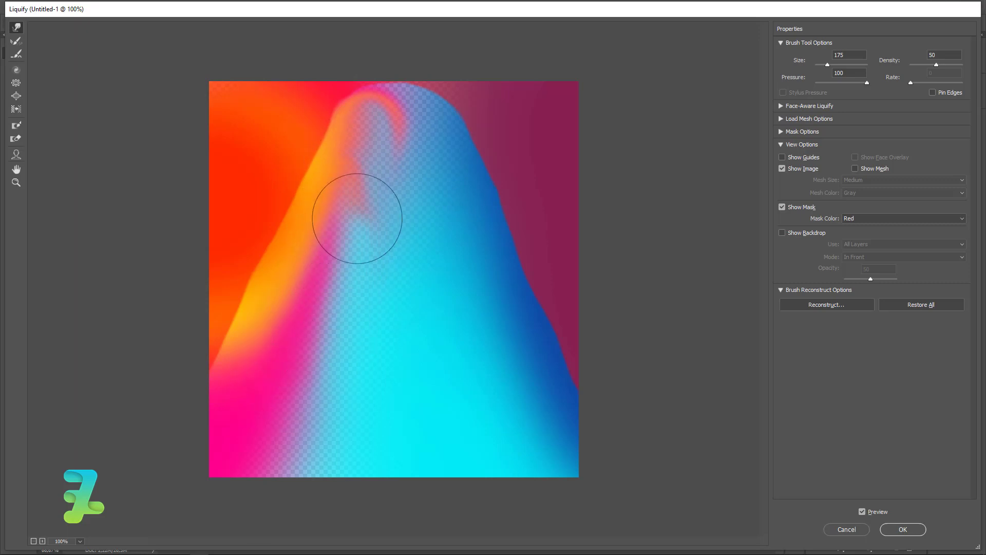
pyautogui.moveTo(306, 309)
pyautogui.mouseDown()
pyautogui.moveTo(356, 147)
pyautogui.moveTo(300, 176)
pyautogui.moveTo(310, 309)
pyautogui.moveTo(273, 359)
pyautogui.moveTo(308, 330)
pyautogui.moveTo(328, 331)
pyautogui.moveTo(401, 123)
pyautogui.moveTo(399, 289)
pyautogui.moveTo(323, 348)
pyautogui.moveTo(313, 421)
pyautogui.moveTo(298, 421)
pyautogui.moveTo(313, 407)
pyautogui.moveTo(334, 318)
pyautogui.moveTo(370, 324)
pyautogui.moveTo(396, 238)
pyautogui.moveTo(405, 321)
pyautogui.moveTo(366, 354)
pyautogui.moveTo(372, 280)
pyautogui.moveTo(398, 213)
pyautogui.moveTo(408, 141)
pyautogui.moveTo(379, 247)
pyautogui.moveTo(402, 167)
pyautogui.moveTo(392, 120)
pyautogui.moveTo(374, 128)
pyautogui.moveTo(425, 99)
pyautogui.moveTo(396, 198)
pyautogui.moveTo(407, 188)
pyautogui.moveTo(397, 137)
pyautogui.moveTo(411, 103)
pyautogui.moveTo(452, 126)
pyautogui.moveTo(421, 154)
pyautogui.moveTo(418, 176)
pyautogui.mouseUp()
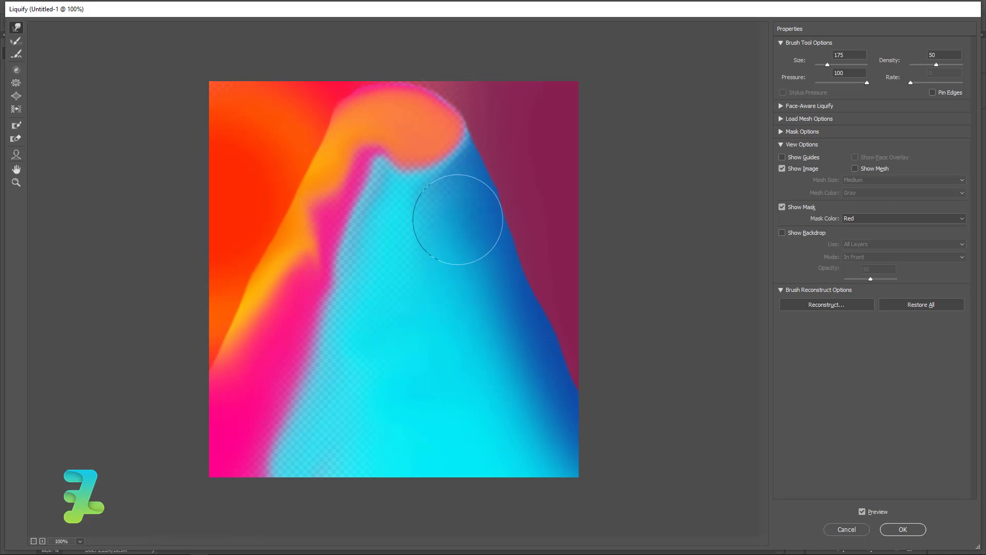
pyautogui.moveTo(457, 221)
pyautogui.mouseDown()
pyautogui.moveTo(409, 213)
pyautogui.moveTo(396, 188)
pyautogui.moveTo(412, 128)
pyautogui.moveTo(379, 138)
pyautogui.moveTo(410, 178)
pyautogui.moveTo(450, 154)
pyautogui.mouseUp()
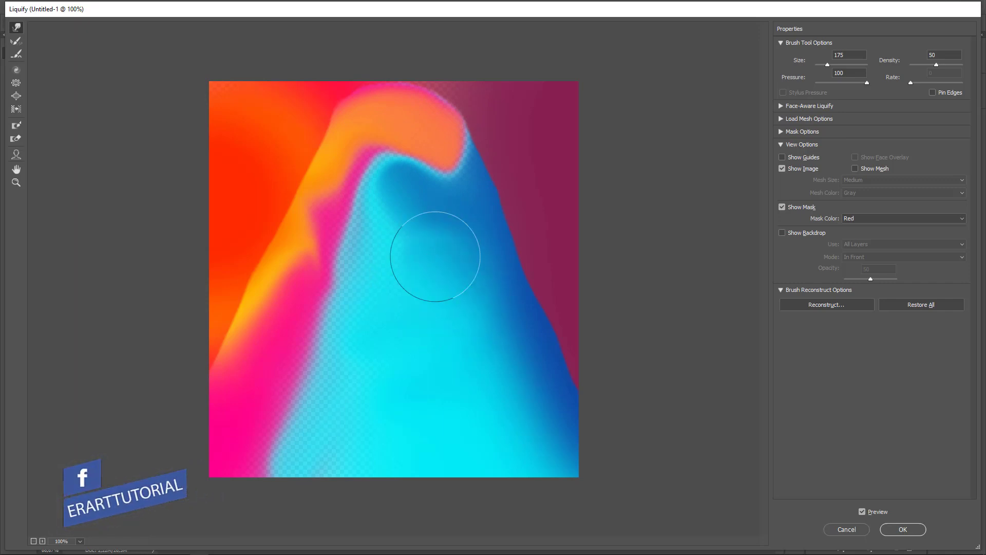
pyautogui.moveTo(392, 220)
pyautogui.mouseDown()
pyautogui.moveTo(368, 314)
pyautogui.moveTo(306, 424)
pyautogui.moveTo(309, 452)
pyautogui.moveTo(341, 331)
pyautogui.moveTo(308, 452)
pyautogui.moveTo(324, 353)
pyautogui.moveTo(248, 482)
pyautogui.moveTo(334, 238)
pyautogui.moveTo(226, 528)
pyautogui.moveTo(250, 503)
pyautogui.moveTo(293, 257)
pyautogui.moveTo(191, 480)
pyautogui.moveTo(326, 250)
pyautogui.moveTo(313, 209)
pyautogui.moveTo(293, 302)
pyautogui.moveTo(265, 362)
pyautogui.moveTo(295, 310)
pyautogui.moveTo(259, 379)
pyautogui.moveTo(334, 201)
pyautogui.moveTo(379, 132)
pyautogui.mouseUp()
# With a smaller Forward Warp brush, push the orange crest, blue-cyan and pink-cyan bands downward
pyautogui.press('[')
pyautogui.press('[')
pyautogui.press('[')
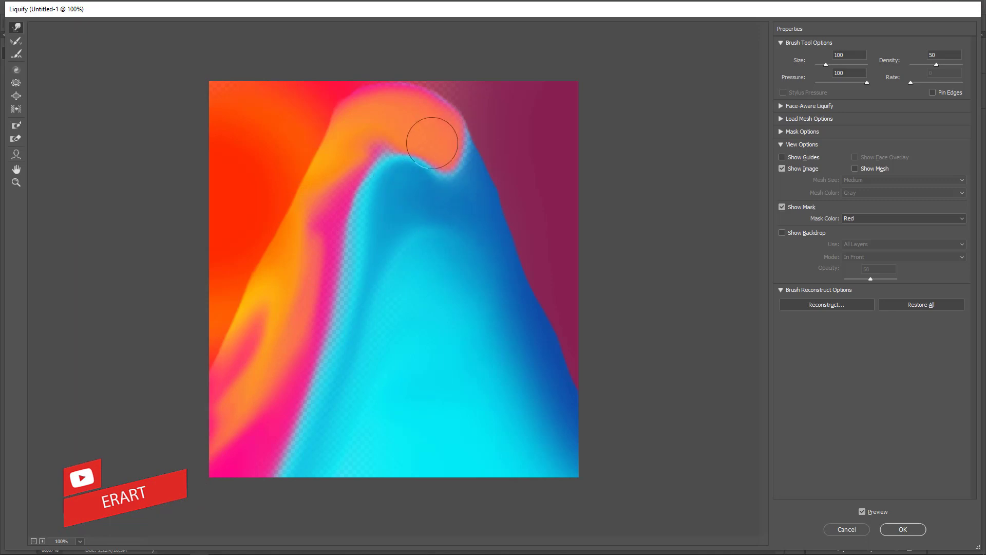
pyautogui.moveTo(432, 143); pyautogui.dragTo(469, 165)
pyautogui.moveTo(461, 248)
pyautogui.mouseDown()
pyautogui.moveTo(514, 392)
pyautogui.moveTo(509, 337)
pyautogui.moveTo(504, 363)
pyautogui.moveTo(554, 446)
pyautogui.mouseUp()
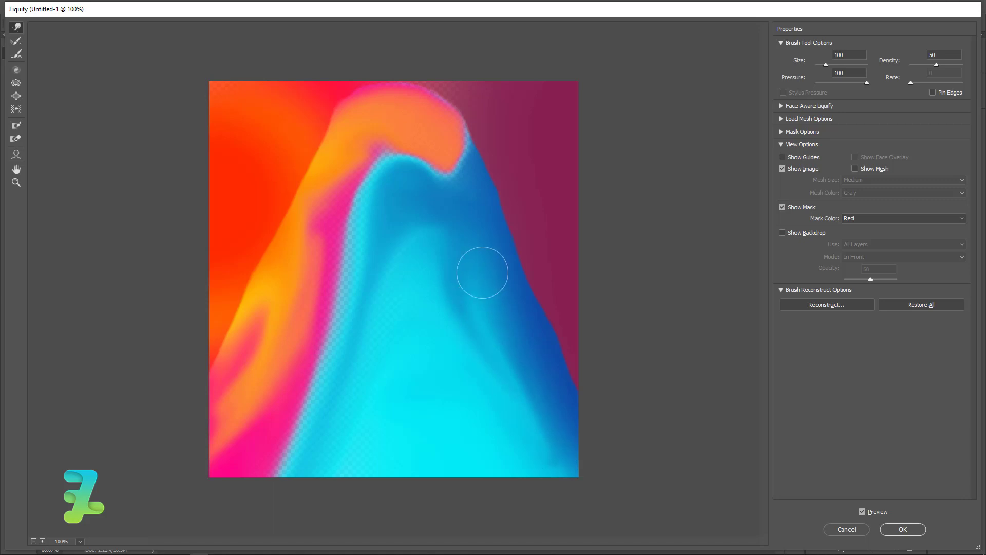
pyautogui.moveTo(482, 272); pyautogui.dragTo(498, 384)
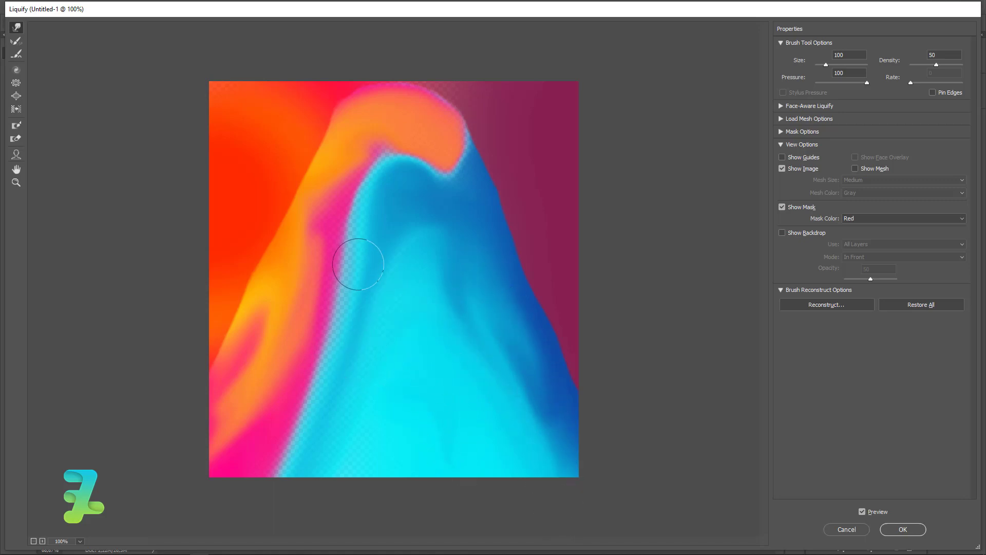
pyautogui.moveTo(352, 200)
pyautogui.mouseDown()
pyautogui.moveTo(334, 301)
pyautogui.moveTo(365, 334)
pyautogui.moveTo(302, 399)
pyautogui.moveTo(342, 355)
pyautogui.moveTo(315, 370)
pyautogui.moveTo(293, 455)
pyautogui.mouseUp()
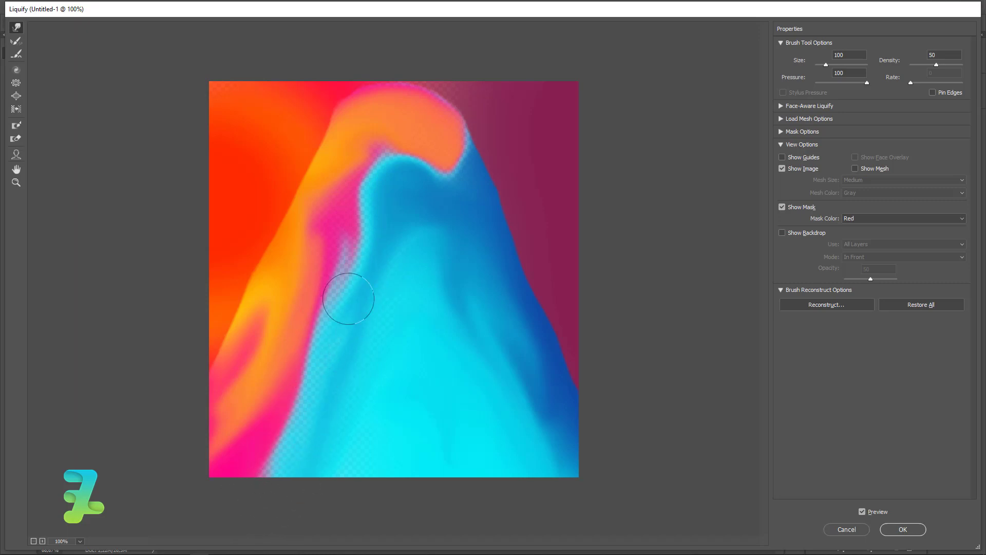
pyautogui.moveTo(335, 293)
pyautogui.mouseDown()
pyautogui.moveTo(265, 425)
pyautogui.moveTo(328, 286)
pyautogui.moveTo(258, 469)
pyautogui.moveTo(279, 445)
pyautogui.moveTo(247, 484)
pyautogui.mouseUp()
pyautogui.moveTo(379, 349); pyautogui.dragTo(258, 479)
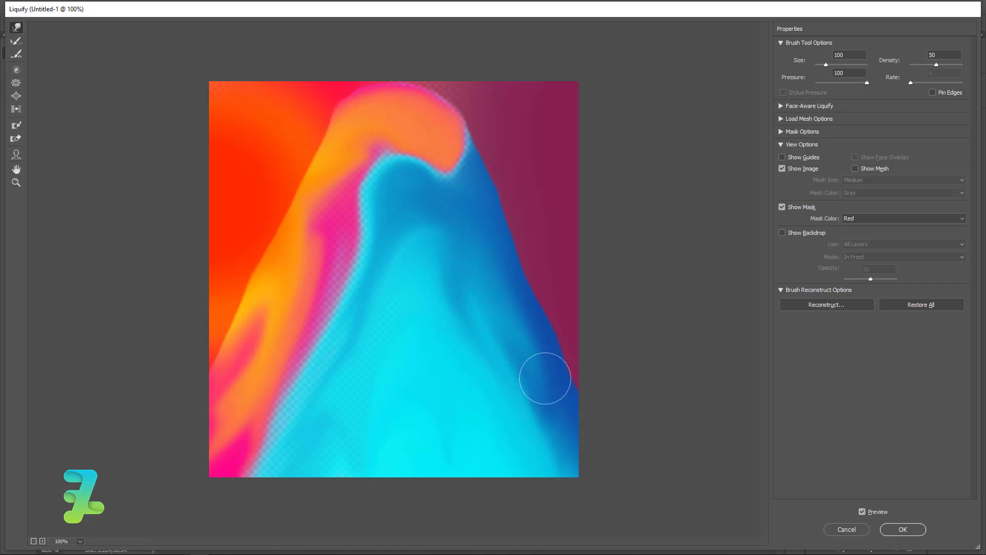
# Smear dark blue toward the bottom-right corner and orange and pink toward the bottom-left, then apply Liquify
pyautogui.moveTo(549, 420); pyautogui.dragTo(580, 494)
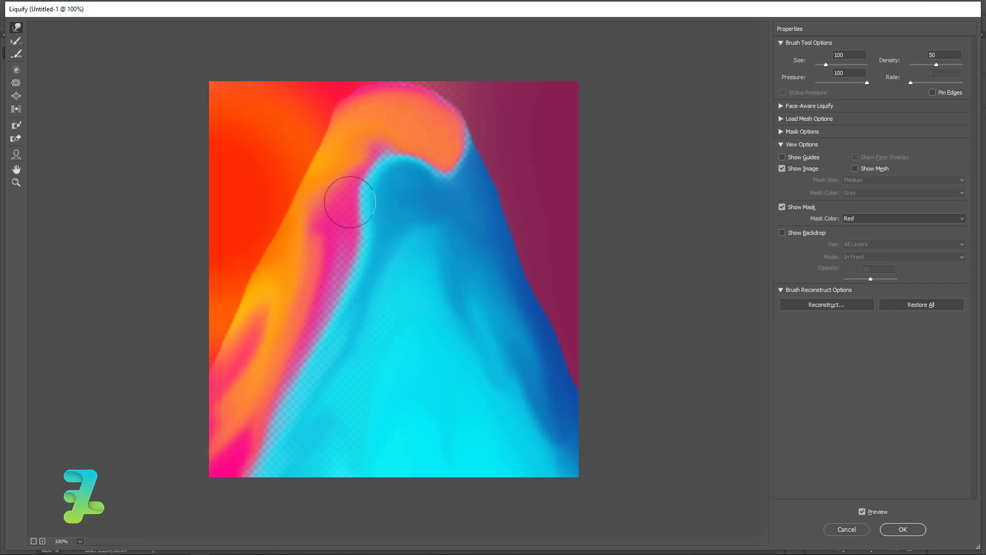
pyautogui.moveTo(320, 241); pyautogui.dragTo(293, 308)
pyautogui.moveTo(270, 357)
pyautogui.mouseDown()
pyautogui.moveTo(226, 434)
pyautogui.moveTo(257, 456)
pyautogui.moveTo(250, 433)
pyautogui.mouseUp()
pyautogui.moveTo(308, 339); pyautogui.dragTo(240, 461)
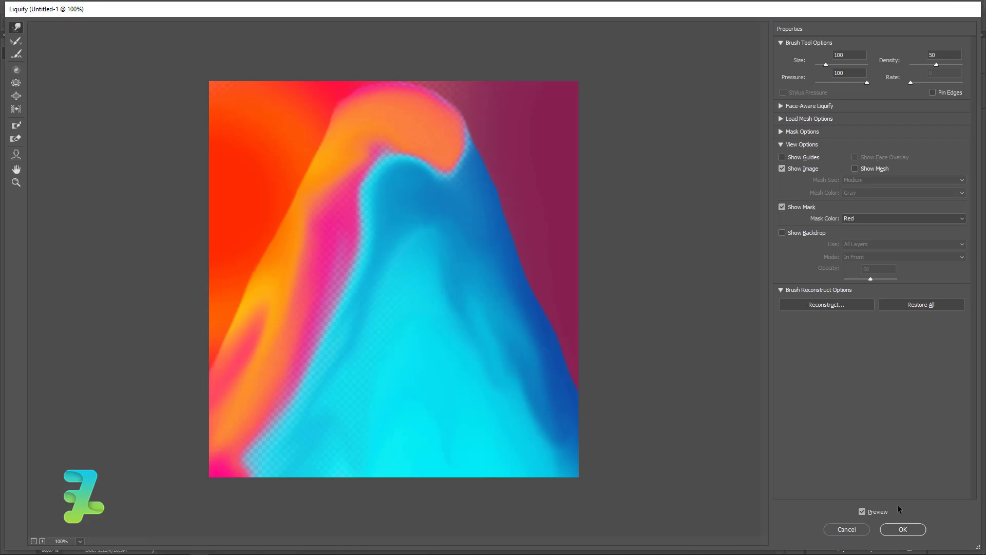
pyautogui.click(909, 530)
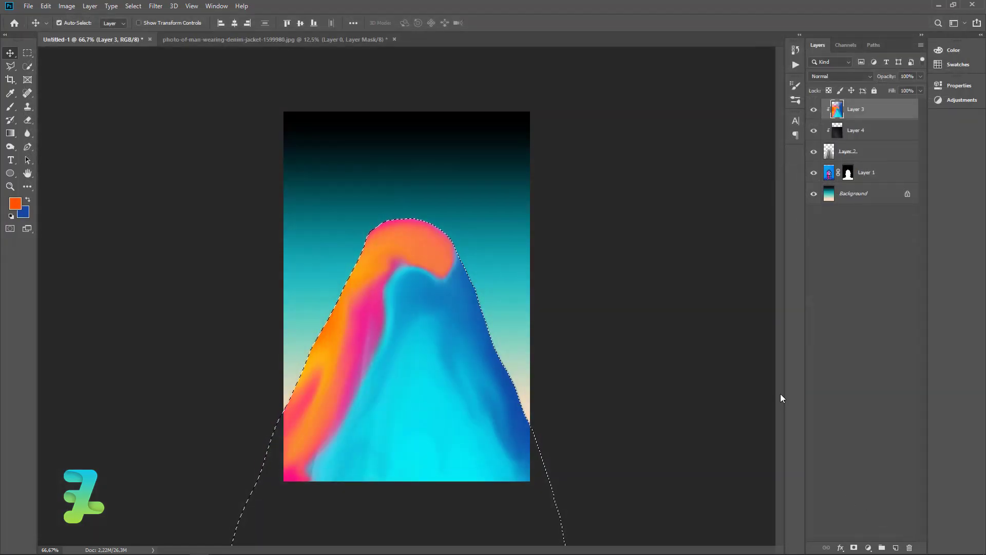
# Deselect, stamp the visible veil layers into new Layer 5, and show the gradient background again
pyautogui.press('ctrl')
pyautogui.hotkey('ctrl', 'd')
pyautogui.moveTo(814, 196); pyautogui.dragTo(813, 173)
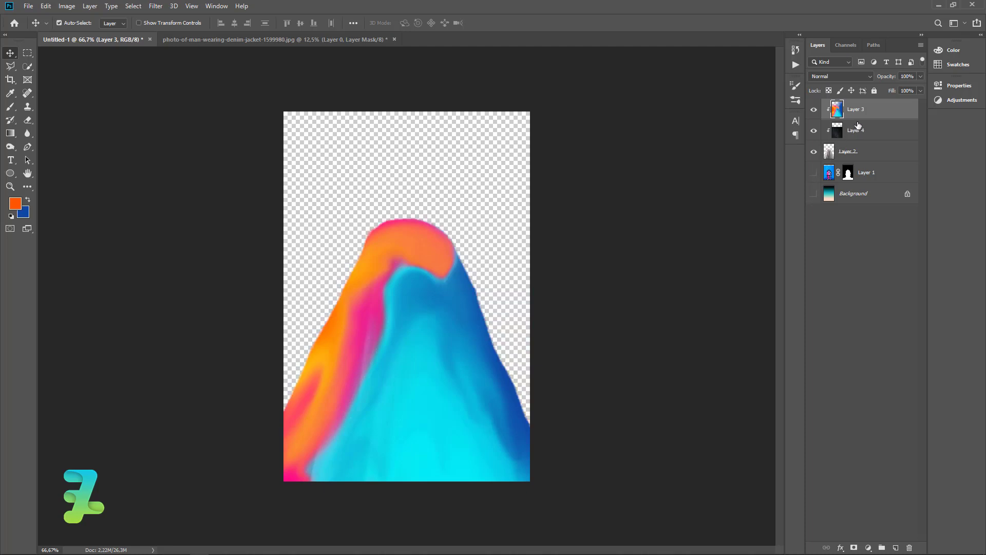
pyautogui.hotkey('ctrl', 'shift', 'alt', 'e')
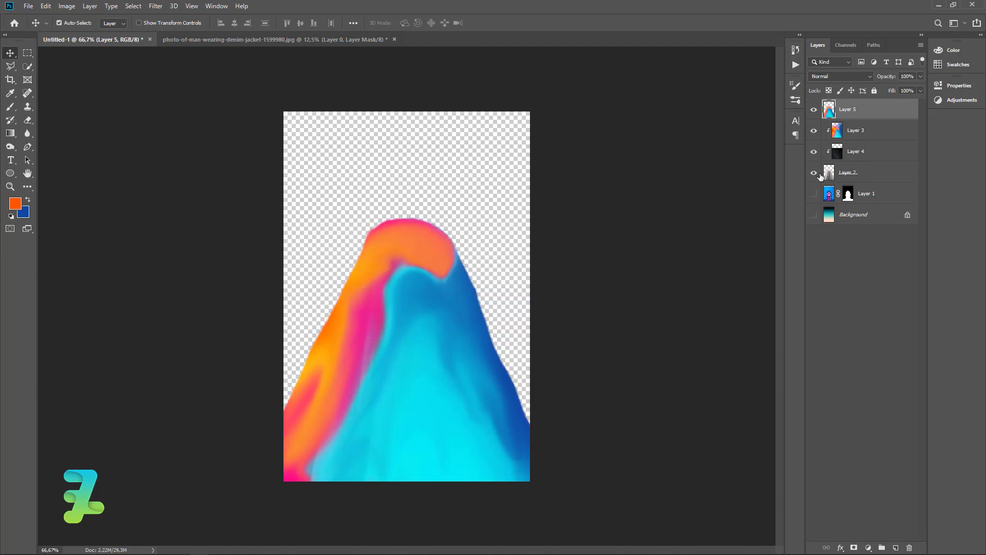
pyautogui.click(813, 173)
pyautogui.moveTo(813, 193); pyautogui.dragTo(814, 215)
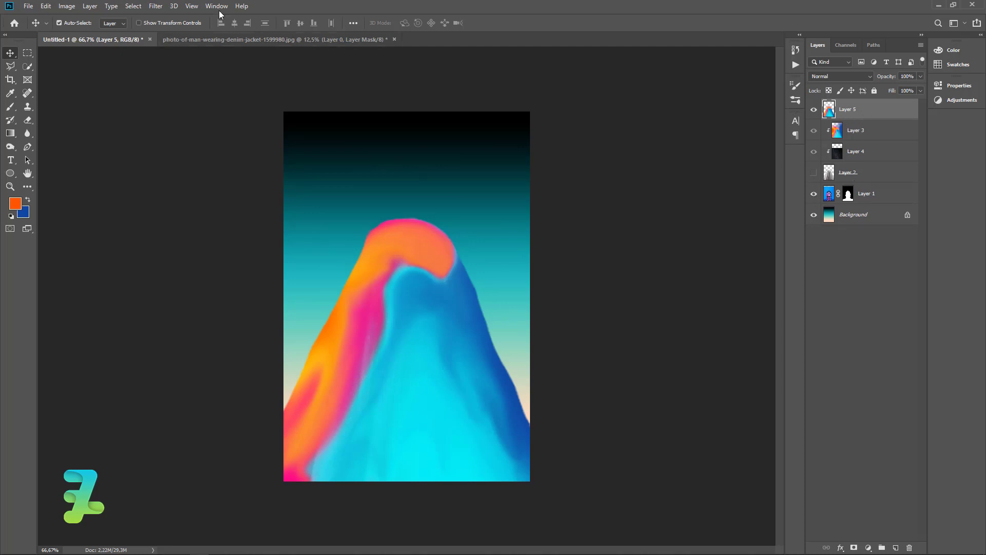
# Apply Filter Gallery Plastic Wrap with Detail 1, Smoothness 15 and low Highlight Strength
pyautogui.click(163, 8)
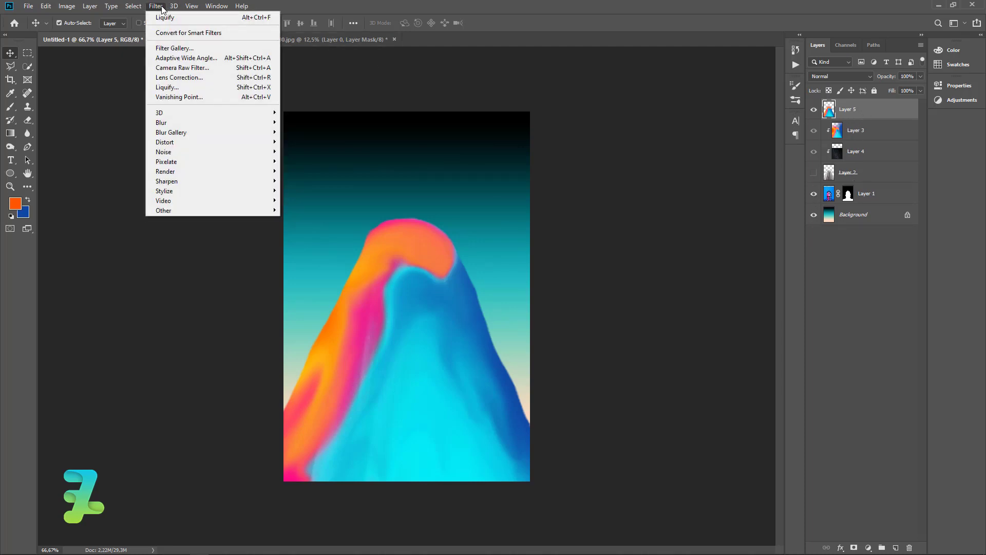
pyautogui.click(174, 48)
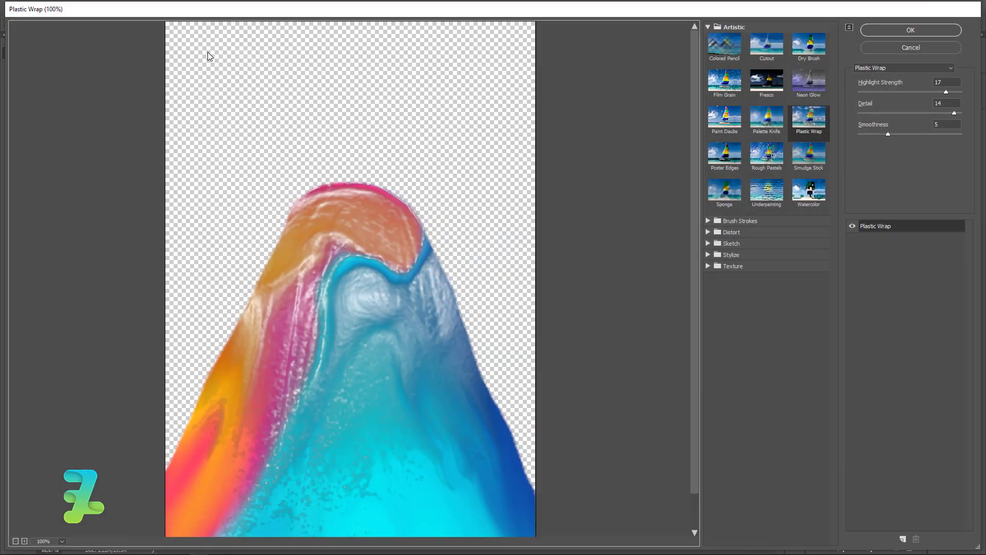
pyautogui.click(815, 123)
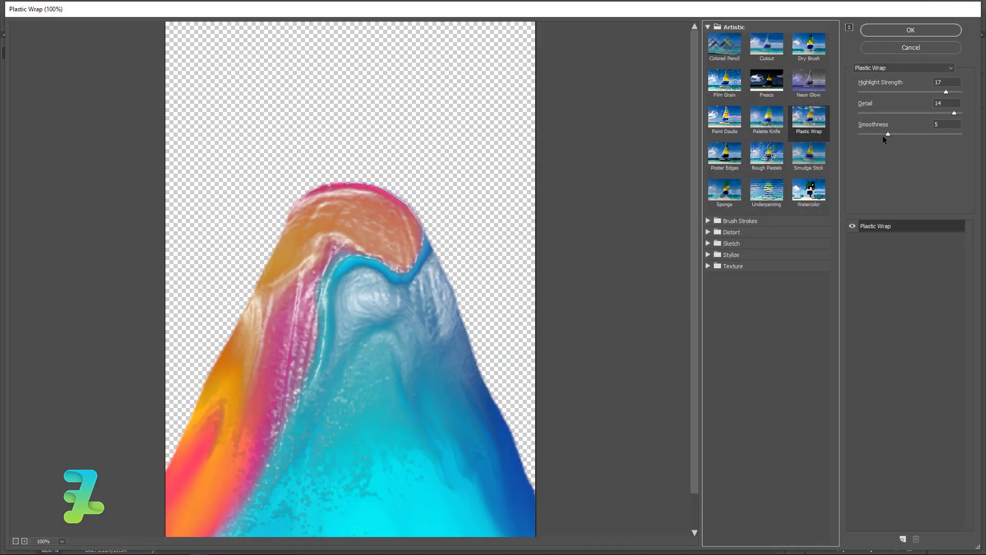
pyautogui.moveTo(888, 134); pyautogui.dragTo(896, 134)
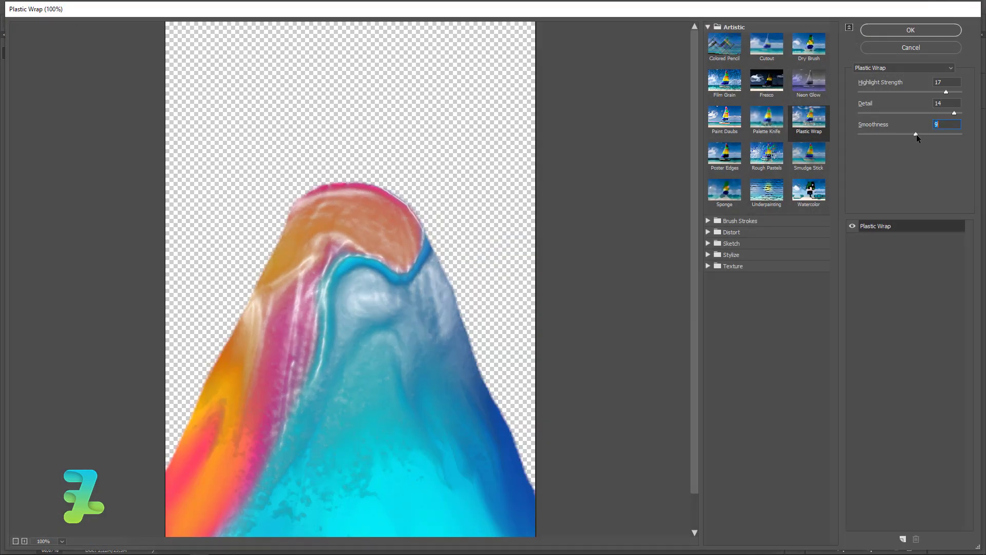
pyautogui.moveTo(953, 113); pyautogui.dragTo(875, 113)
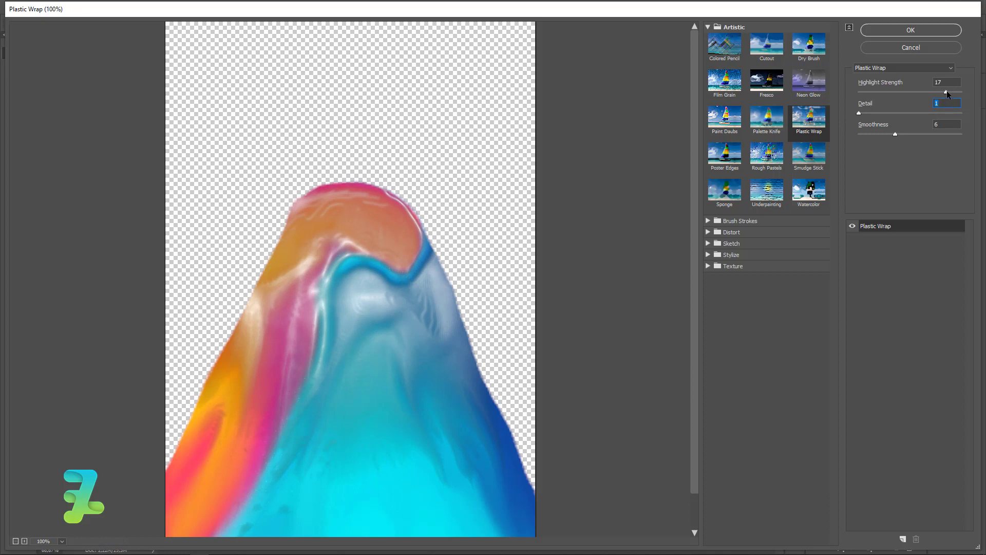
pyautogui.moveTo(946, 91)
pyautogui.mouseDown()
pyautogui.moveTo(847, 100)
pyautogui.moveTo(905, 95)
pyautogui.moveTo(893, 98)
pyautogui.mouseUp()
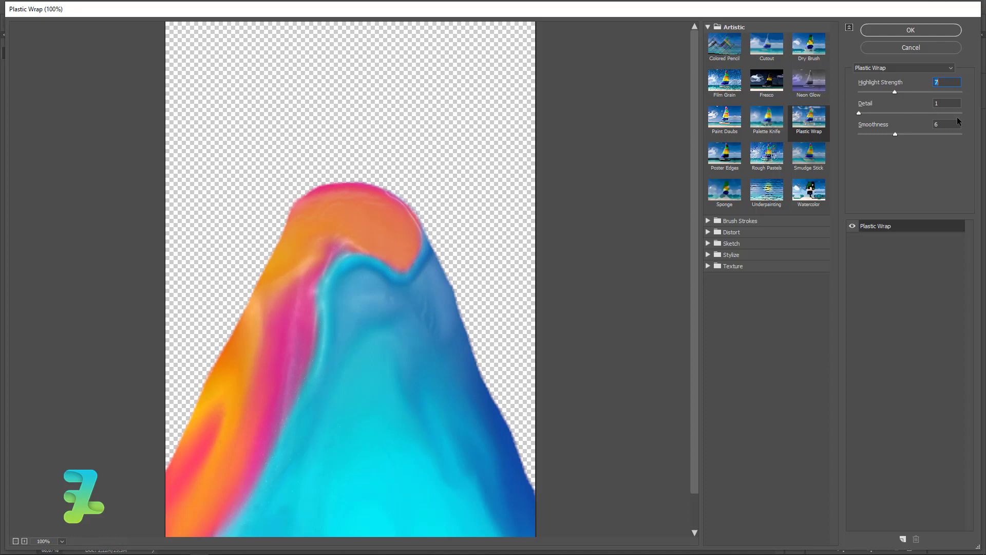
pyautogui.moveTo(859, 113); pyautogui.dragTo(919, 114)
pyautogui.moveTo(878, 115)
pyautogui.mouseDown()
pyautogui.moveTo(862, 126)
pyautogui.moveTo(884, 135)
pyautogui.moveTo(869, 135)
pyautogui.mouseUp()
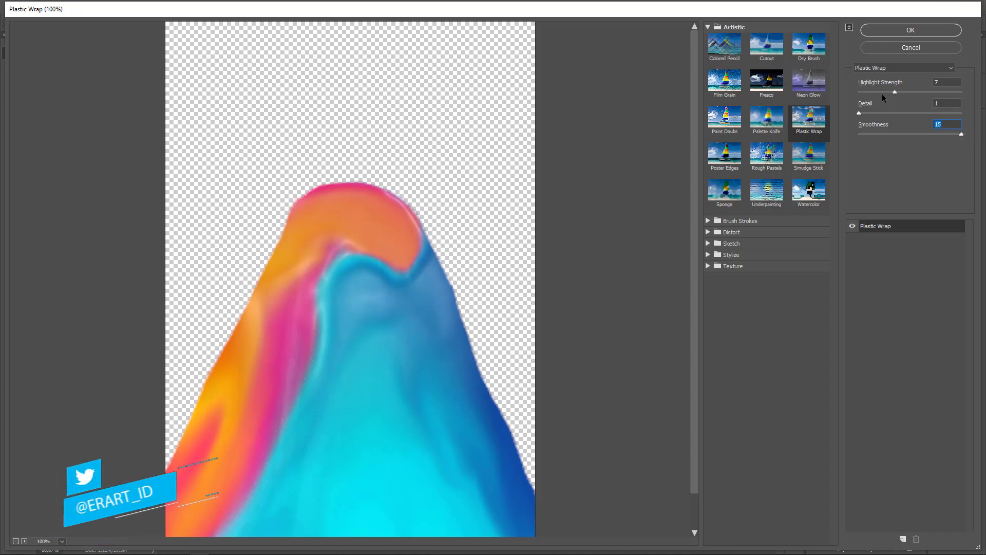
pyautogui.moveTo(858, 91)
pyautogui.mouseDown()
pyautogui.moveTo(839, 94)
pyautogui.moveTo(887, 101)
pyautogui.mouseUp()
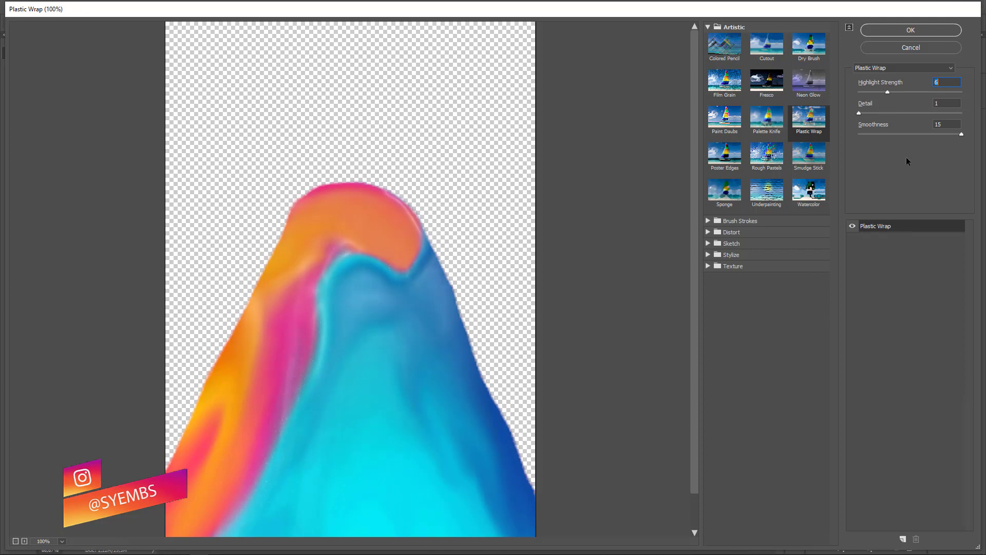
pyautogui.click(898, 31)
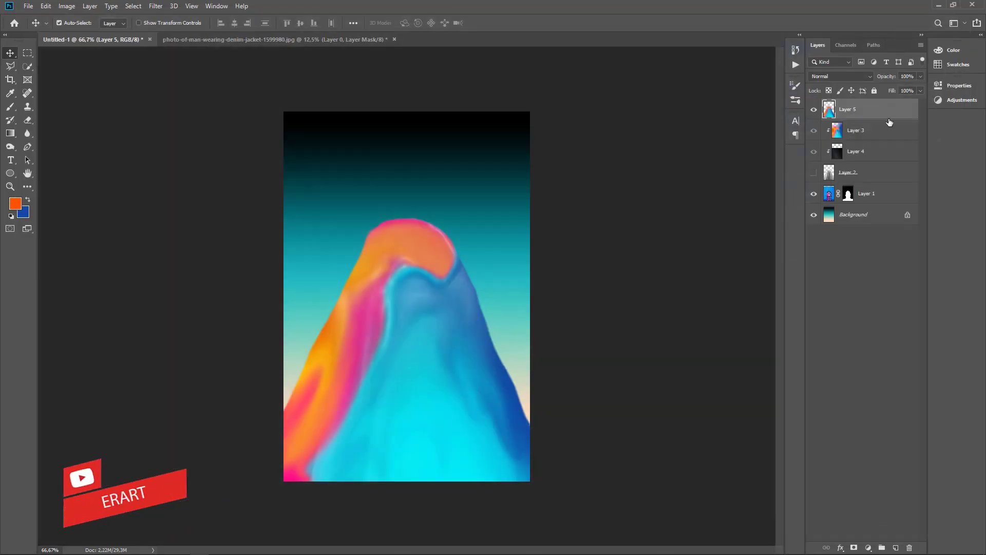
# Add a layer mask to Layer 5, switch to the Brush, and set its blend mode to Difference
pyautogui.click(854, 547)
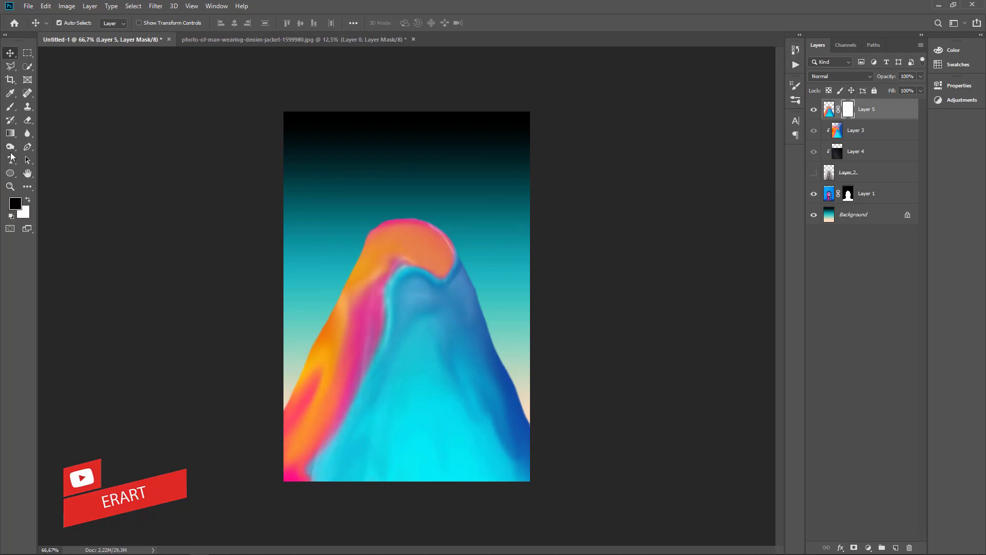
pyautogui.press('b')
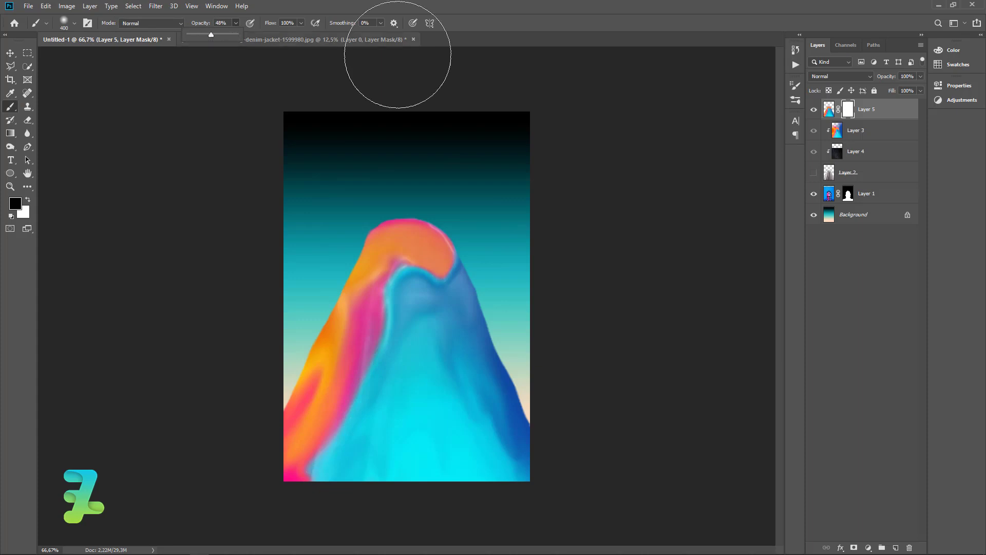
pyautogui.click(870, 75)
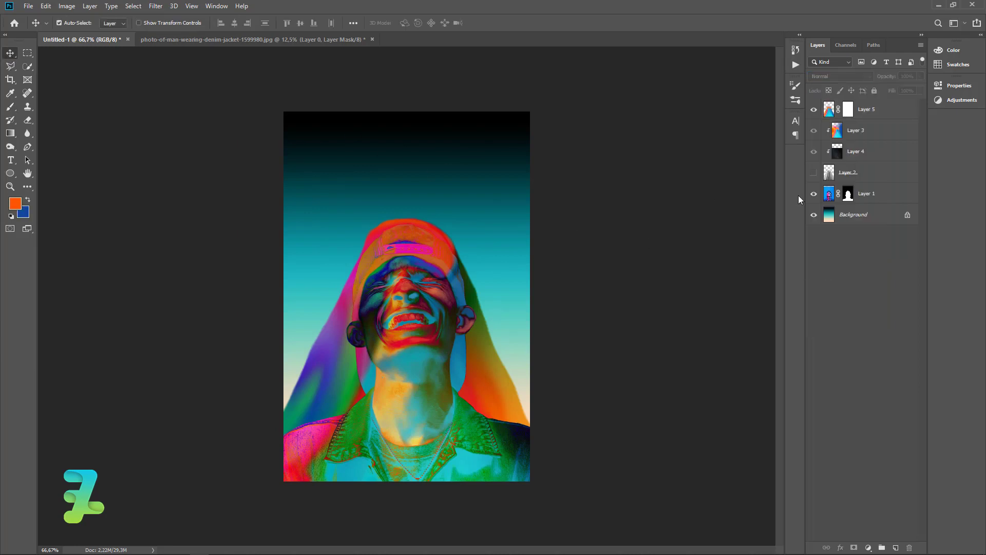
# Duplicate Layer 5, set the copy to Lighten blending, and duplicate that copy again
pyautogui.click(830, 112)
pyautogui.hotkey('ctrl', 'j')
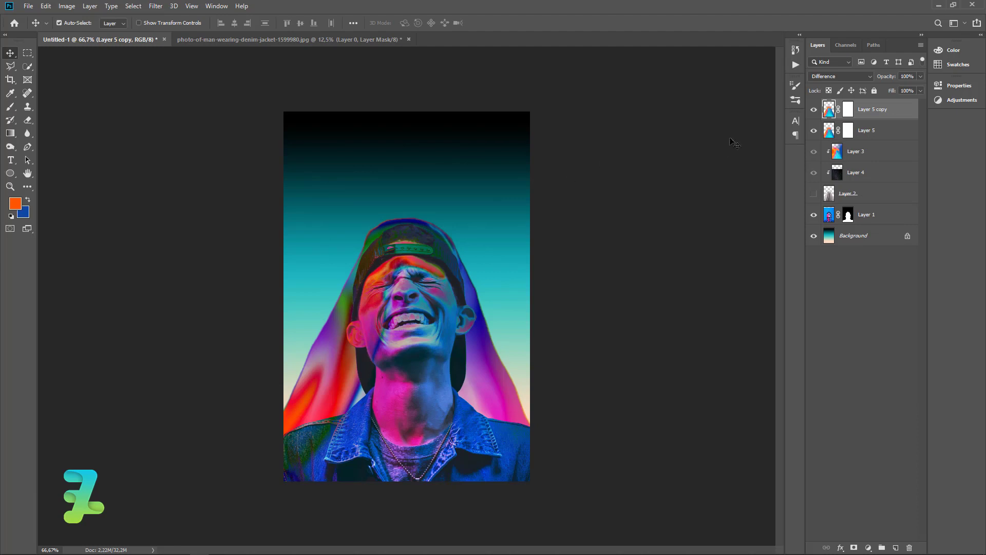
pyautogui.click(848, 112)
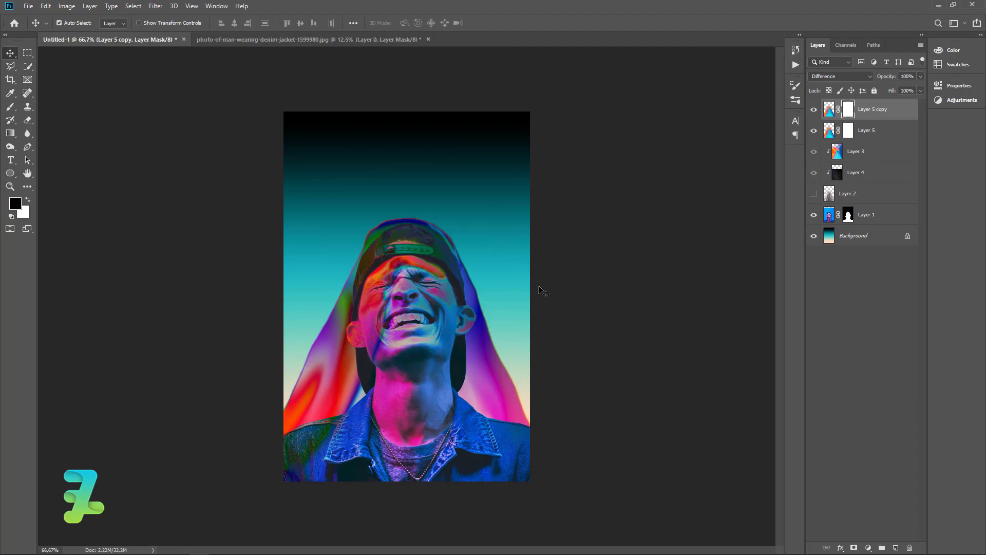
pyautogui.click(865, 76)
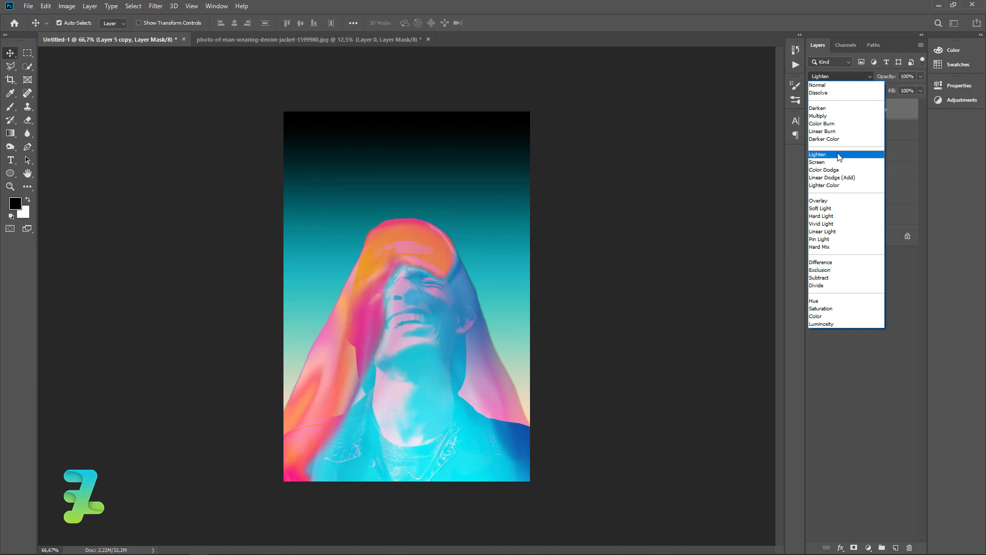
pyautogui.click(839, 157)
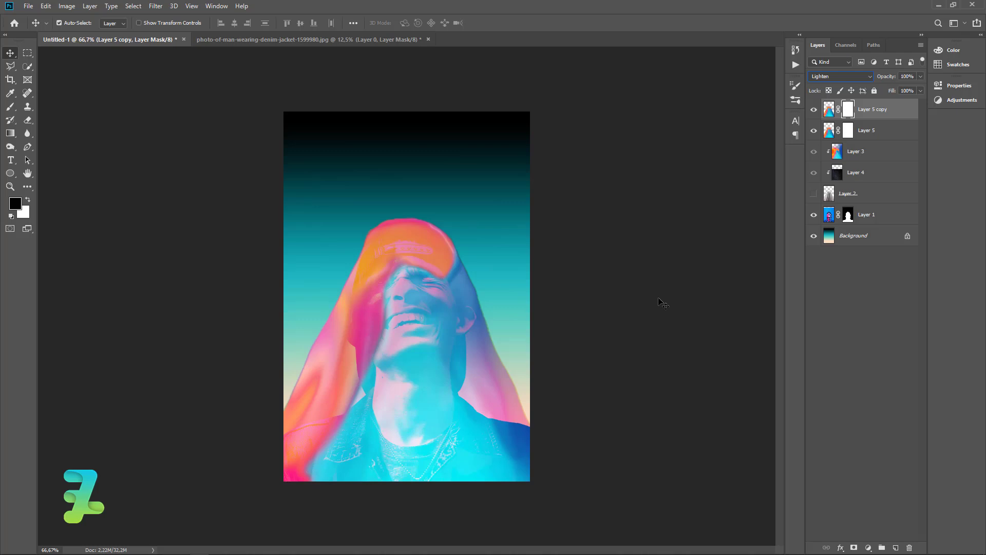
pyautogui.click(831, 110)
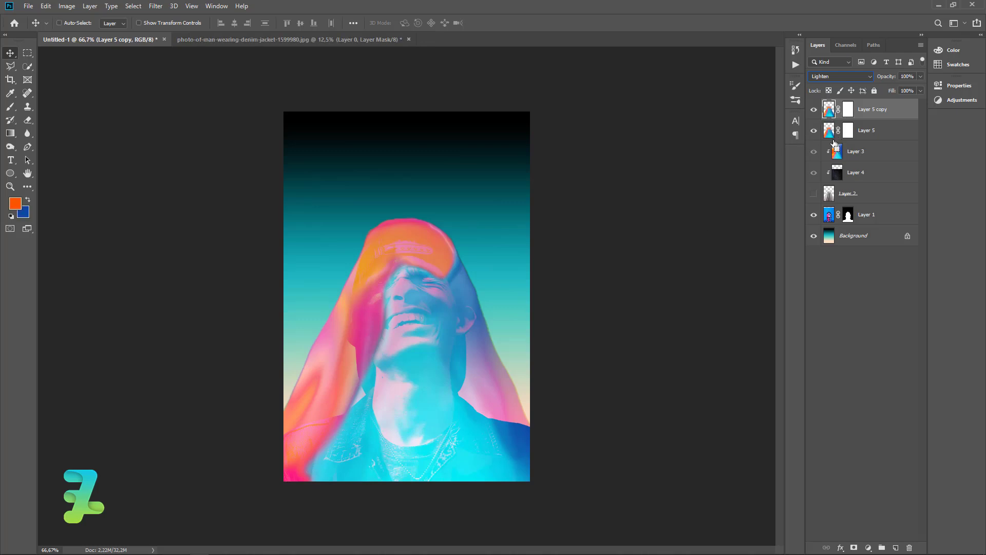
pyautogui.hotkey('ctrl', 'j')
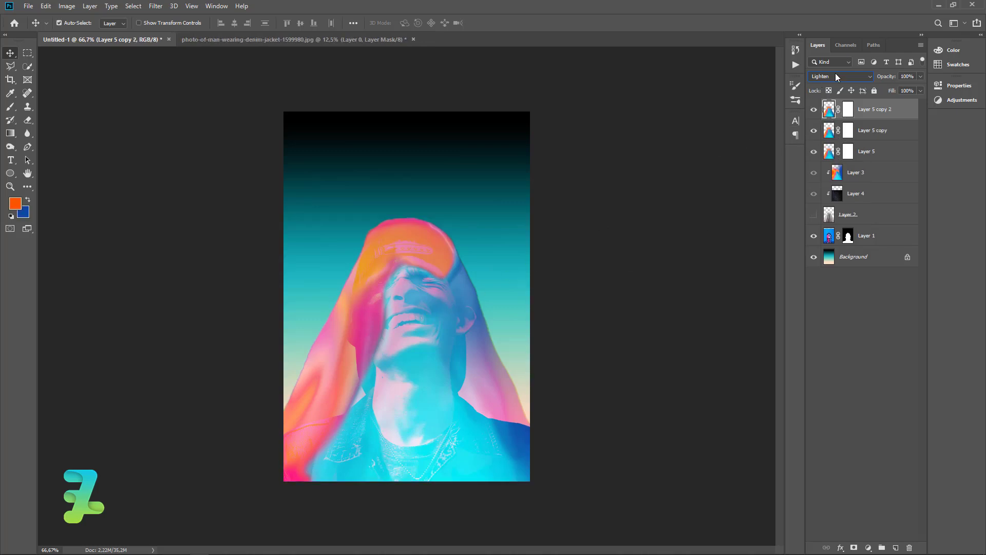
# Set Layer 5 copy 2 back to Normal blending
pyautogui.click(836, 75)
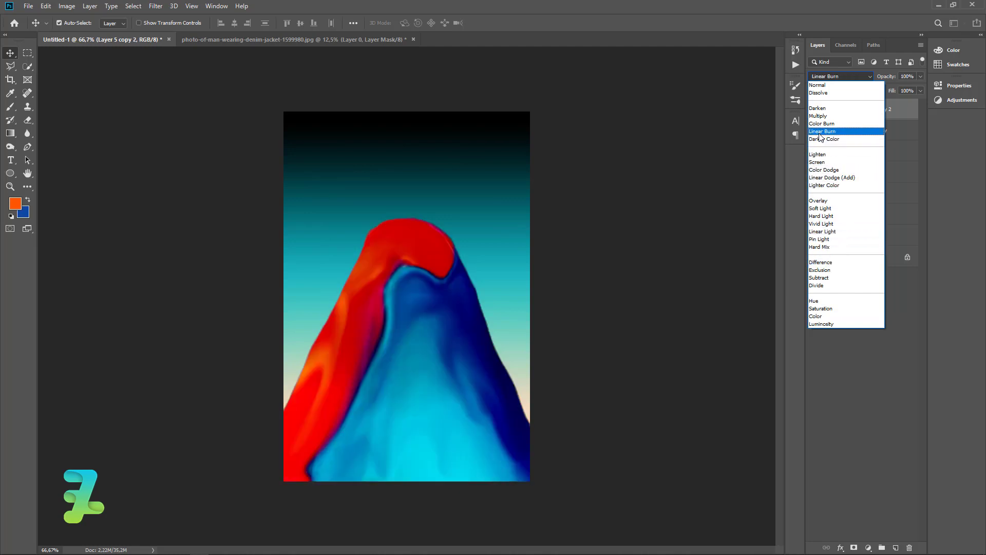
pyautogui.click(820, 84)
pyautogui.hotkey('ctrl', 'alt', 'r')
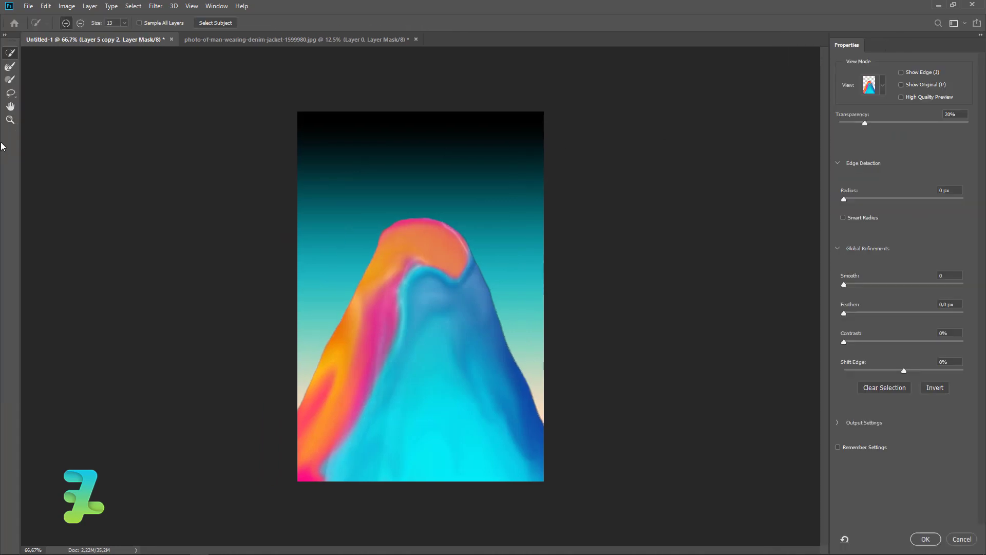
pyautogui.click(956, 539)
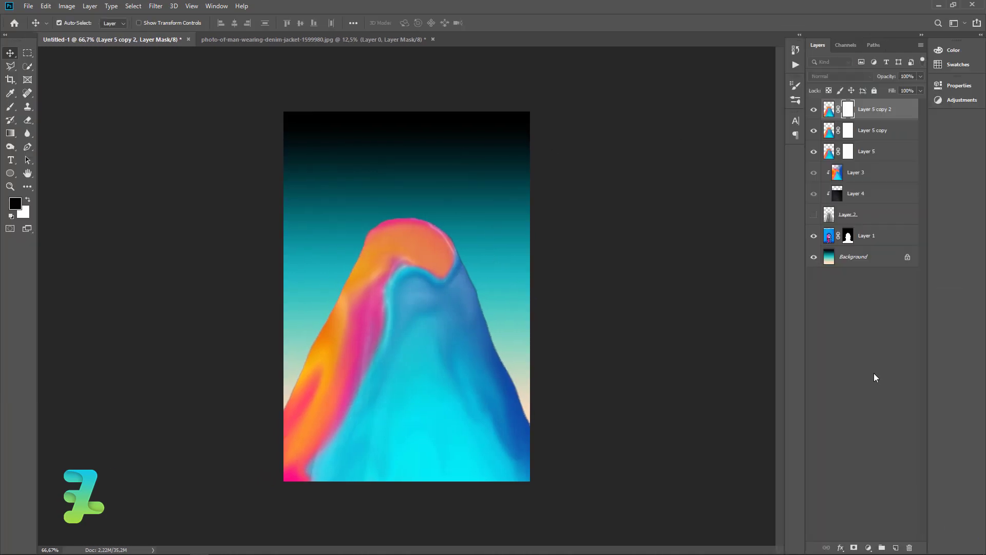
# Paint Layer 5 copy 2's mask at 19% opacity along the left hair and right hood edges
pyautogui.click(9, 107)
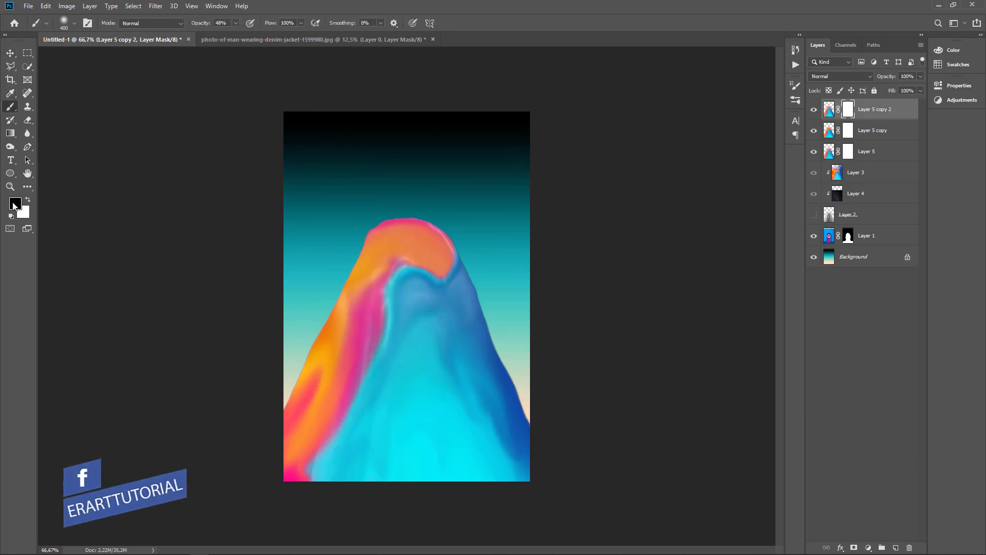
pyautogui.click(235, 23)
pyautogui.moveTo(236, 34); pyautogui.dragTo(221, 34)
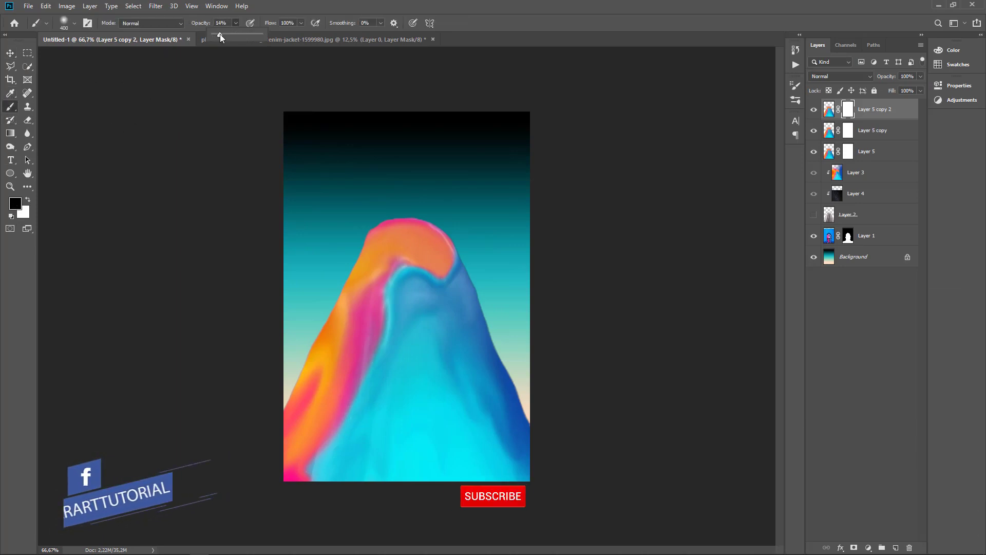
pyautogui.moveTo(396, 359)
pyautogui.mouseDown()
pyautogui.moveTo(385, 433)
pyautogui.moveTo(401, 312)
pyautogui.moveTo(390, 419)
pyautogui.moveTo(414, 420)
pyautogui.moveTo(473, 464)
pyautogui.moveTo(415, 380)
pyautogui.moveTo(457, 418)
pyautogui.moveTo(432, 429)
pyautogui.moveTo(364, 495)
pyautogui.moveTo(386, 452)
pyautogui.moveTo(481, 427)
pyautogui.moveTo(468, 415)
pyautogui.mouseUp()
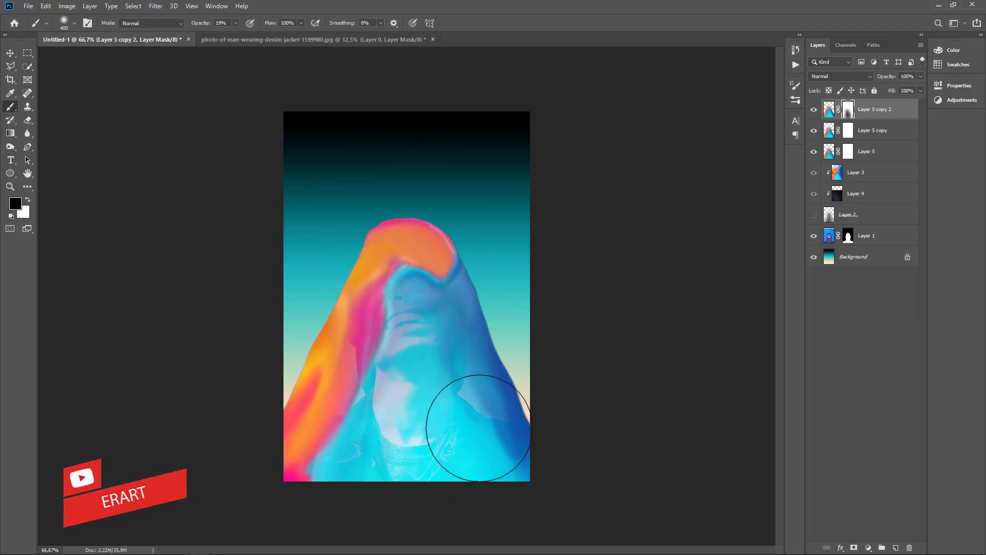
pyautogui.press('[')
pyautogui.press('[')
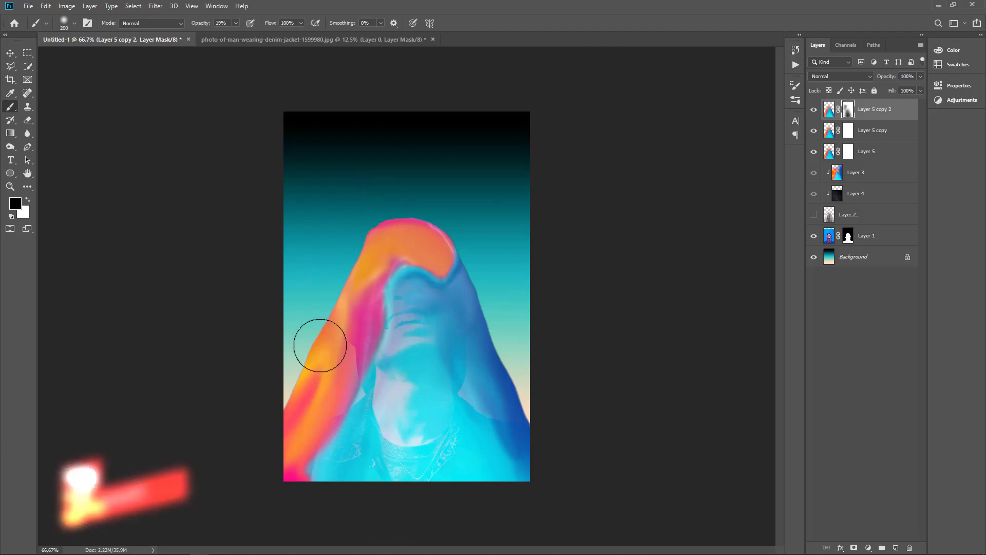
pyautogui.moveTo(320, 346)
pyautogui.mouseDown()
pyautogui.moveTo(352, 272)
pyautogui.moveTo(314, 334)
pyautogui.mouseUp()
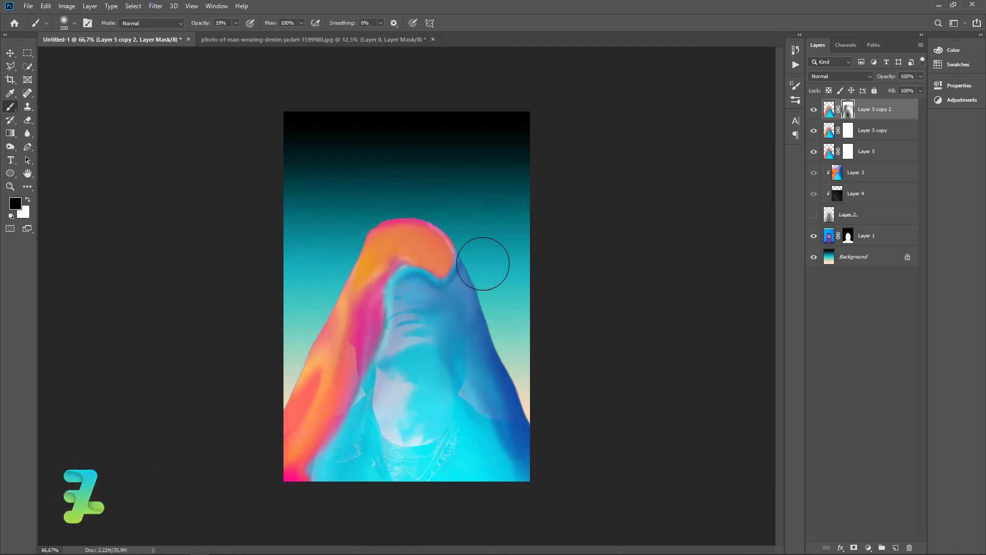
pyautogui.moveTo(463, 219); pyautogui.dragTo(547, 429)
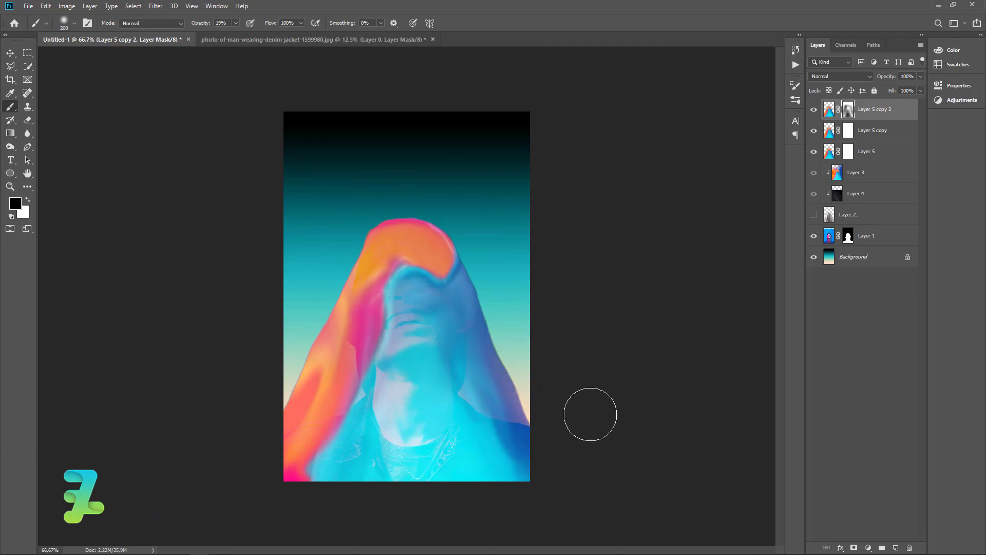
# Paint Layer 5 copy's and Layer 5's masks over the face, neck and chest
pyautogui.click(864, 128)
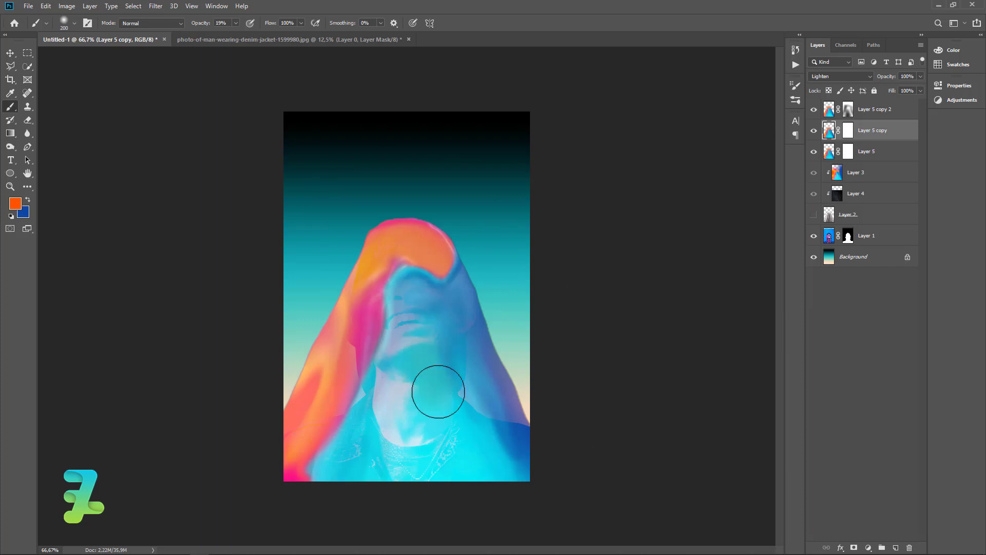
pyautogui.moveTo(409, 356)
pyautogui.mouseDown()
pyautogui.moveTo(403, 440)
pyautogui.moveTo(377, 470)
pyautogui.moveTo(392, 319)
pyautogui.moveTo(390, 437)
pyautogui.mouseUp()
pyautogui.moveTo(365, 506)
pyautogui.mouseDown()
pyautogui.moveTo(469, 473)
pyautogui.moveTo(362, 473)
pyautogui.mouseUp()
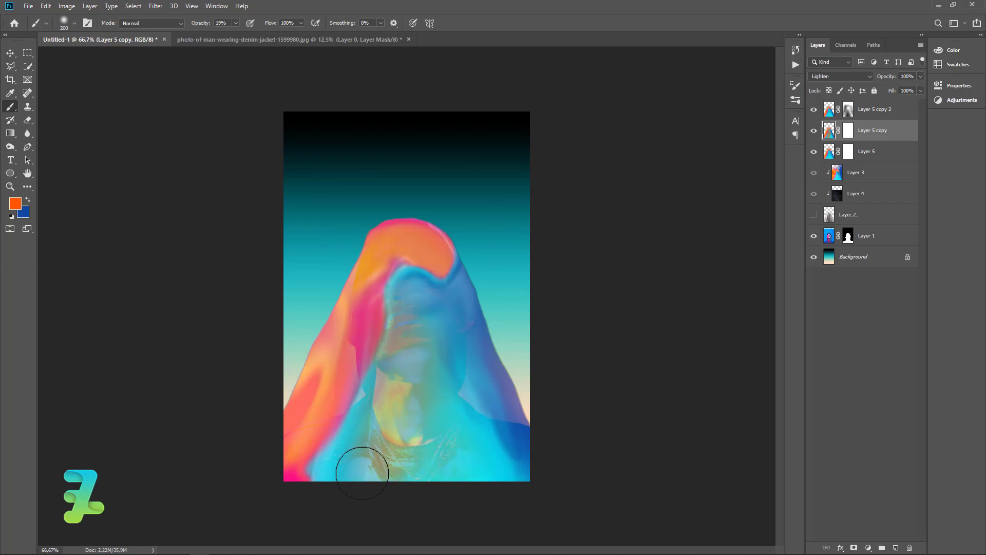
pyautogui.click(848, 151)
pyautogui.moveTo(386, 264)
pyautogui.mouseDown()
pyautogui.moveTo(388, 335)
pyautogui.moveTo(407, 341)
pyautogui.moveTo(414, 374)
pyautogui.moveTo(387, 438)
pyautogui.moveTo(368, 449)
pyautogui.moveTo(400, 479)
pyautogui.moveTo(431, 449)
pyautogui.moveTo(387, 348)
pyautogui.moveTo(421, 355)
pyautogui.moveTo(408, 351)
pyautogui.moveTo(385, 440)
pyautogui.moveTo(465, 364)
pyautogui.mouseUp()
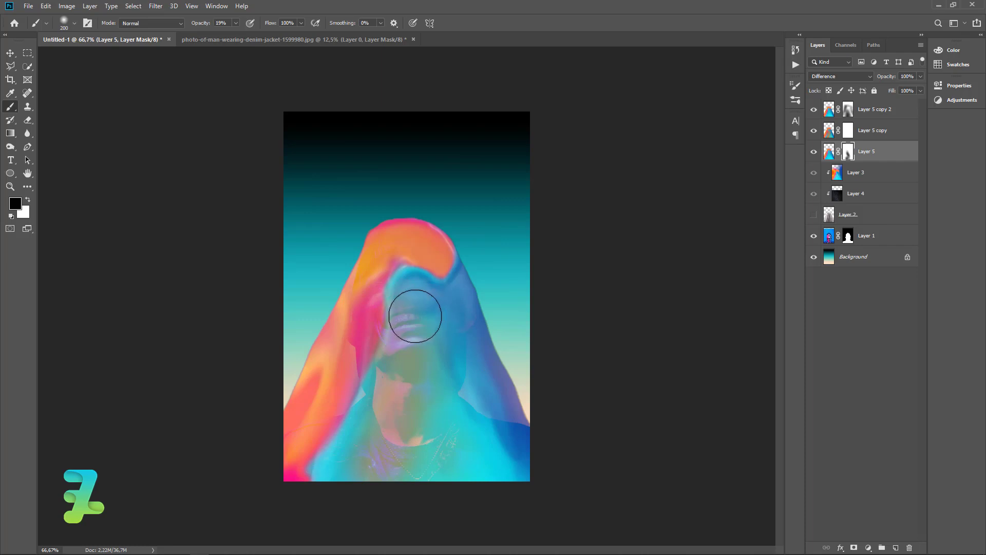
# On Layer 5 copy's mask at full opacity, reveal the teeth, mouth, chin, chain and shirt collar
pyautogui.click(851, 130)
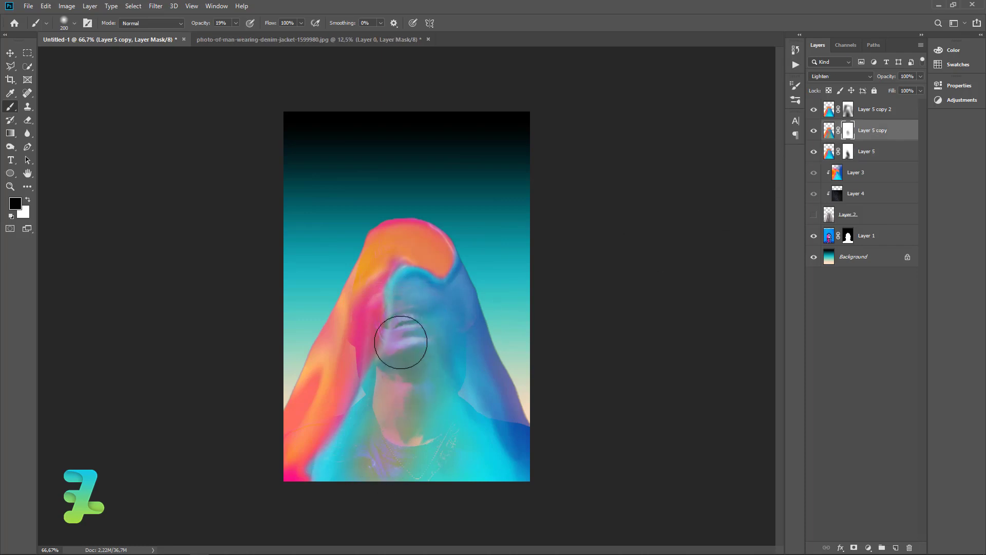
pyautogui.moveTo(401, 342)
pyautogui.mouseDown()
pyautogui.moveTo(400, 399)
pyautogui.moveTo(418, 372)
pyautogui.mouseUp()
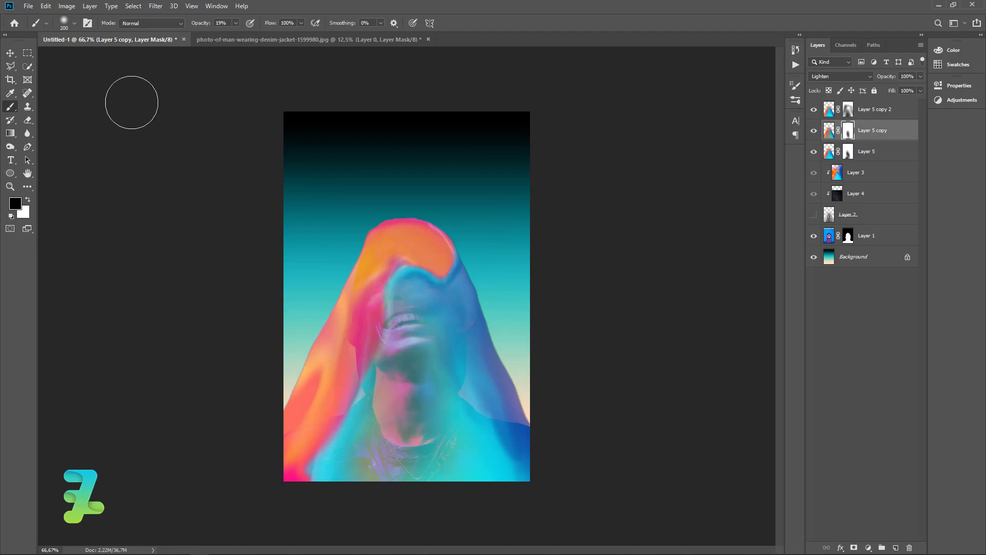
pyautogui.click(235, 23)
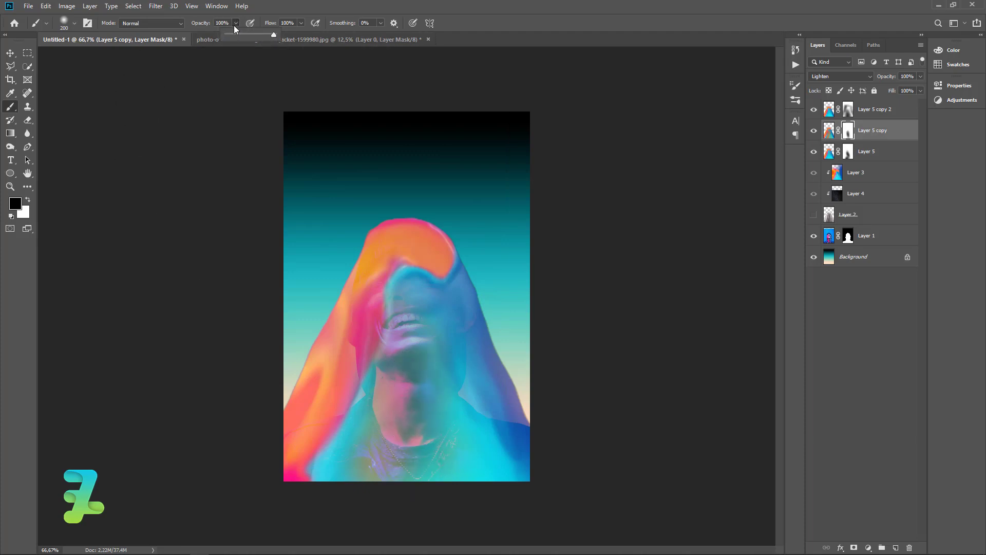
pyautogui.moveTo(391, 349)
pyautogui.mouseDown()
pyautogui.moveTo(385, 388)
pyautogui.moveTo(411, 391)
pyautogui.mouseUp()
pyautogui.moveTo(406, 318)
pyautogui.mouseDown()
pyautogui.moveTo(442, 354)
pyautogui.moveTo(417, 439)
pyautogui.moveTo(385, 452)
pyautogui.mouseUp()
pyautogui.moveTo(409, 370); pyautogui.dragTo(419, 413)
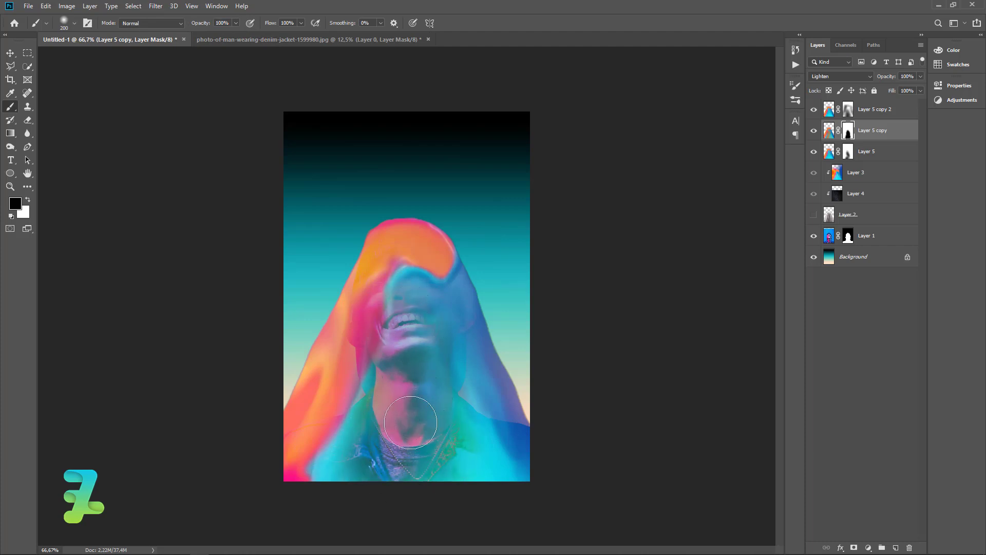
pyautogui.moveTo(434, 443); pyautogui.dragTo(440, 430)
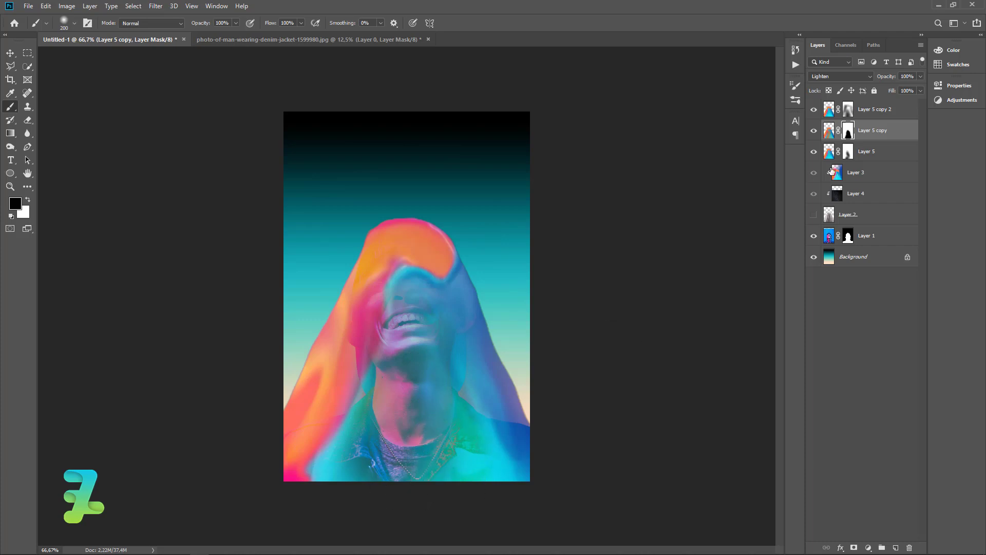
# Paint Layer 5's mask around the neck, collar and pink-denim area left of the neck
pyautogui.click(848, 152)
pyautogui.moveTo(430, 392)
pyautogui.mouseDown()
pyautogui.moveTo(418, 462)
pyautogui.moveTo(412, 361)
pyautogui.moveTo(420, 423)
pyautogui.mouseUp()
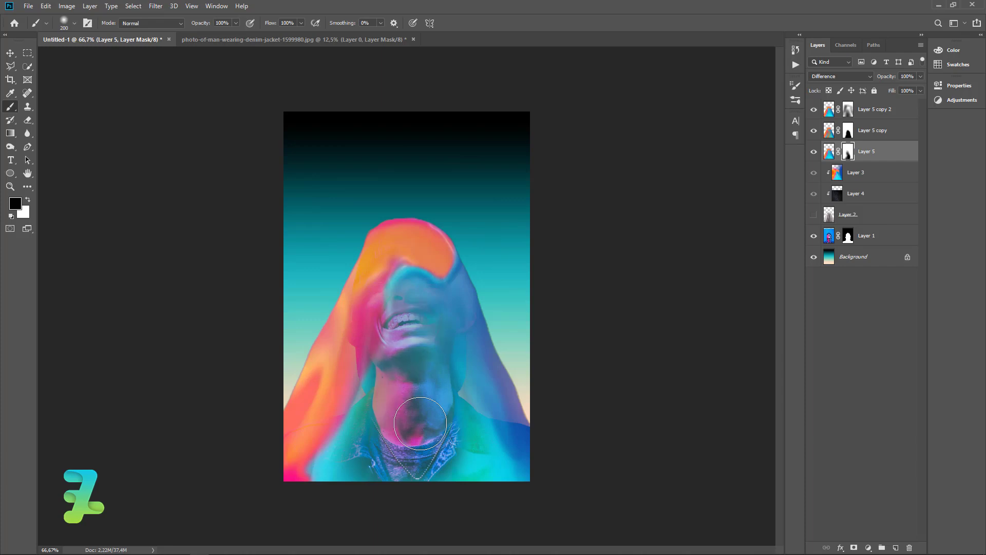
pyautogui.moveTo(383, 462)
pyautogui.mouseDown()
pyautogui.moveTo(379, 406)
pyautogui.moveTo(384, 451)
pyautogui.moveTo(345, 470)
pyautogui.mouseUp()
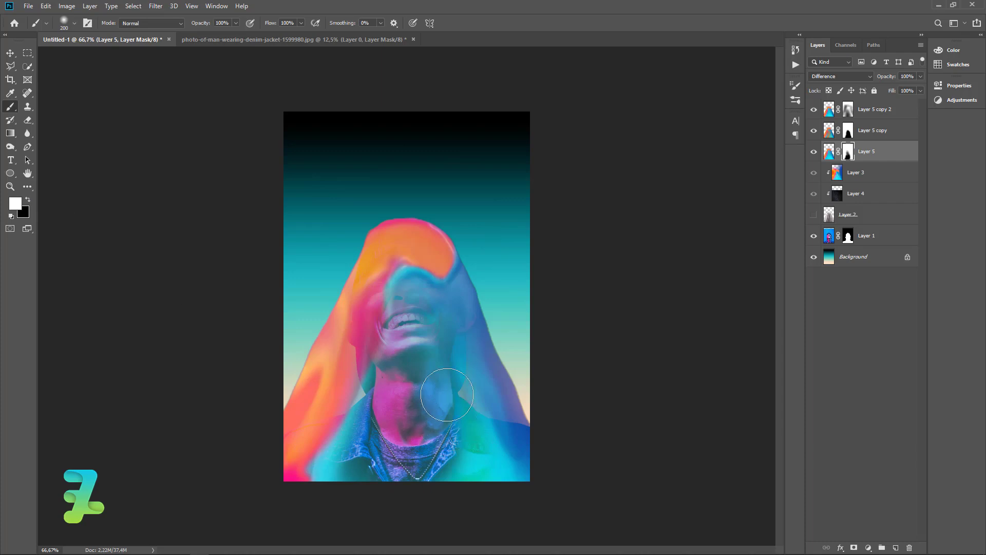
pyautogui.moveTo(430, 385); pyautogui.dragTo(458, 451)
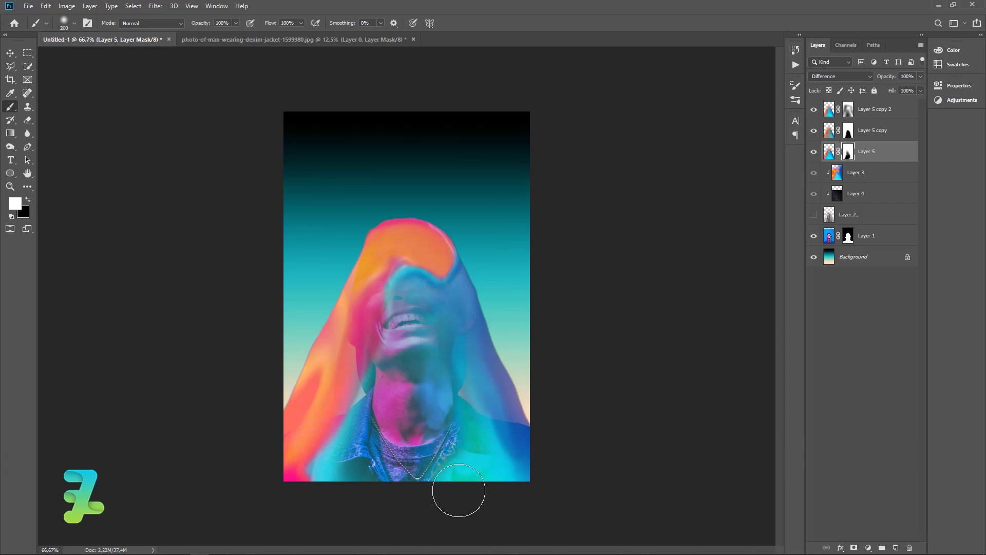
# Paint Layer 5 copy 2's mask at about half opacity to brighten the neck and shirt
pyautogui.click(857, 114)
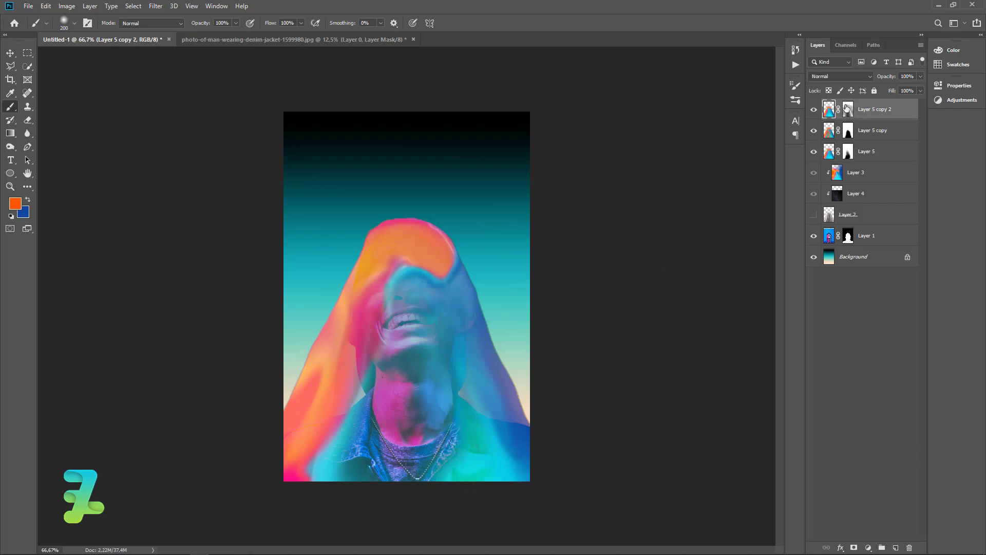
pyautogui.click(847, 109)
pyautogui.click(237, 24)
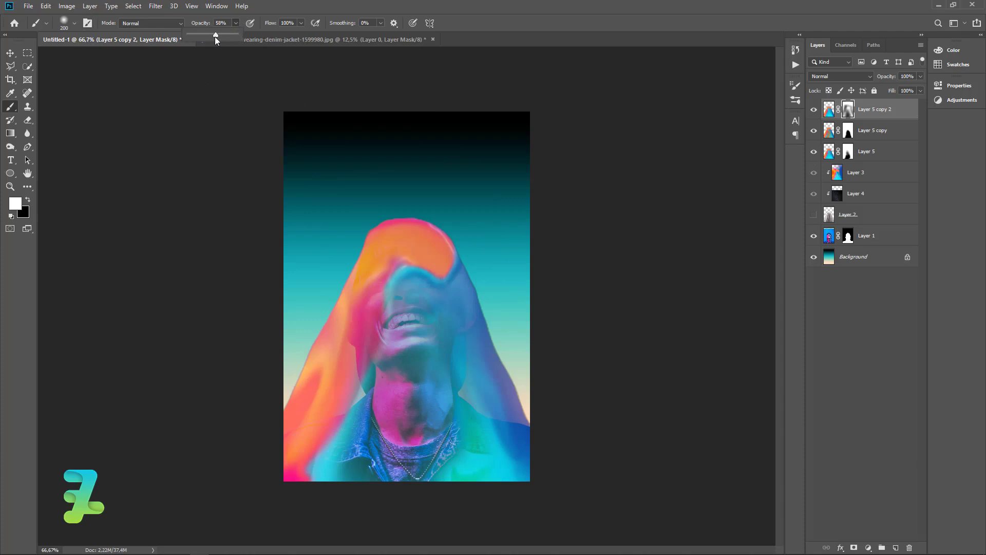
pyautogui.click(427, 361)
pyautogui.moveTo(455, 413)
pyautogui.mouseDown()
pyautogui.moveTo(435, 405)
pyautogui.moveTo(462, 408)
pyautogui.mouseUp()
pyautogui.moveTo(440, 310); pyautogui.dragTo(406, 463)
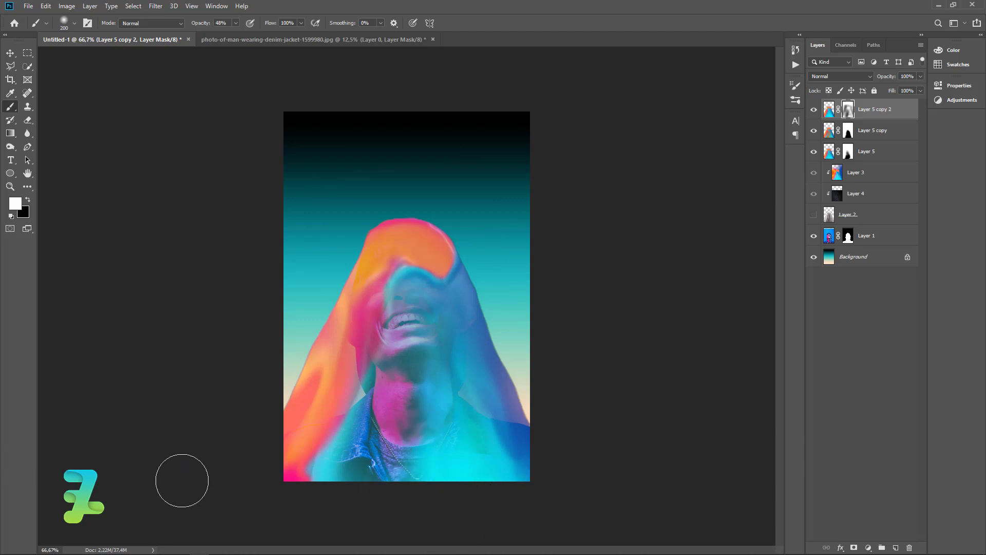
pyautogui.click(10, 52)
pyautogui.keyDown('shift'); pyautogui.click(883, 152); pyautogui.keyUp('shift')
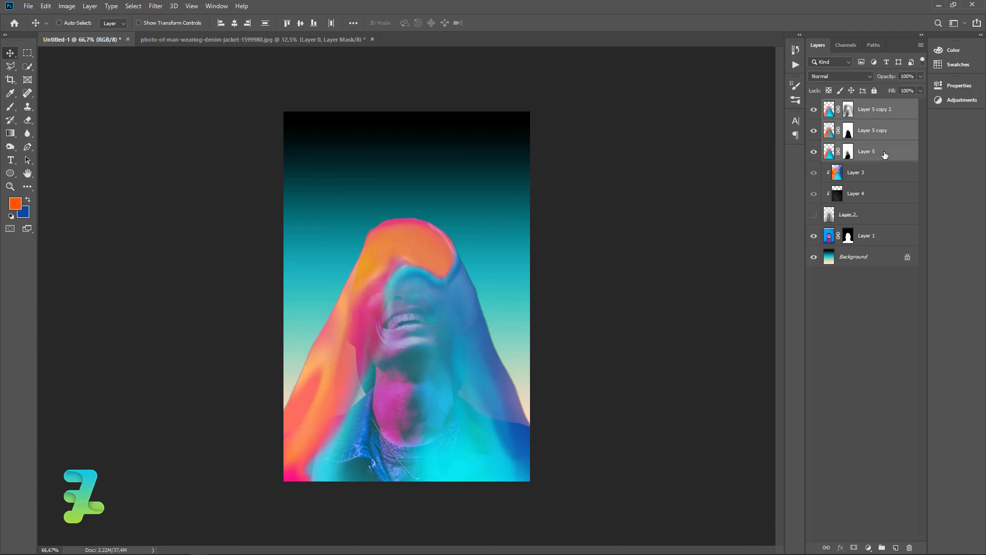
# Group the three veil layers into Group 1, add a layer mask, and reset default colours
pyautogui.hotkey('ctrl', 'g')
pyautogui.click(855, 547)
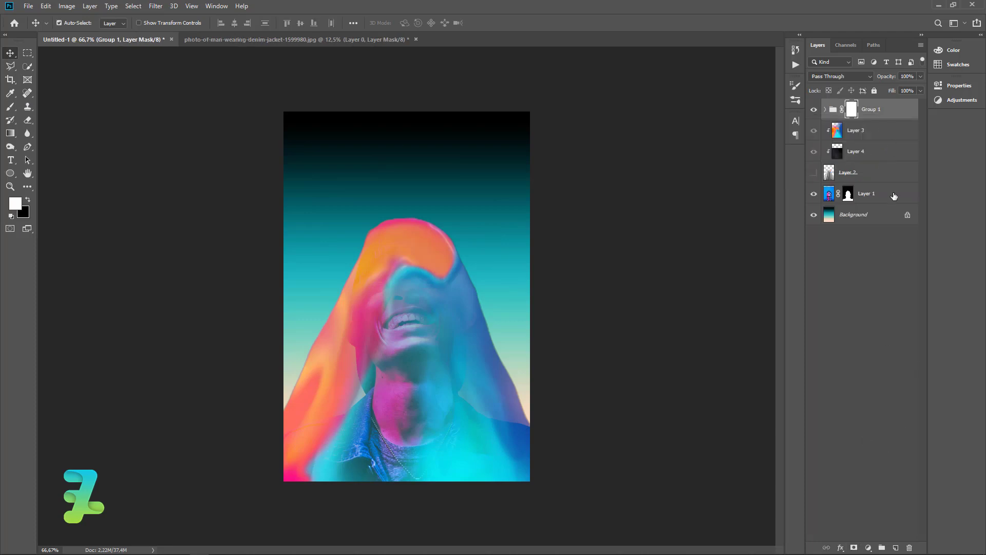
pyautogui.press('d')
pyautogui.click(28, 200)
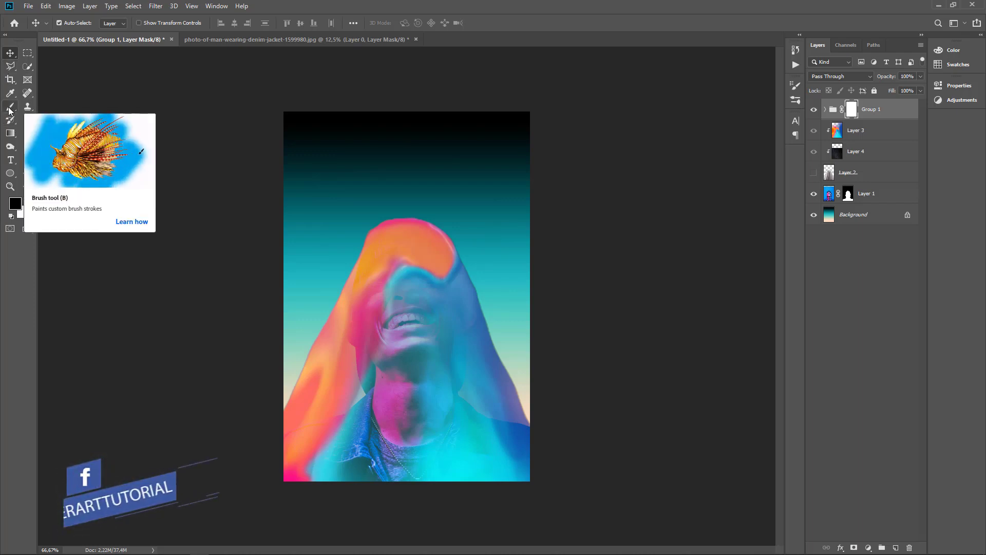
# Draw a closed Pen path around the hood and head with a wide loop above the crown
pyautogui.click(29, 146)
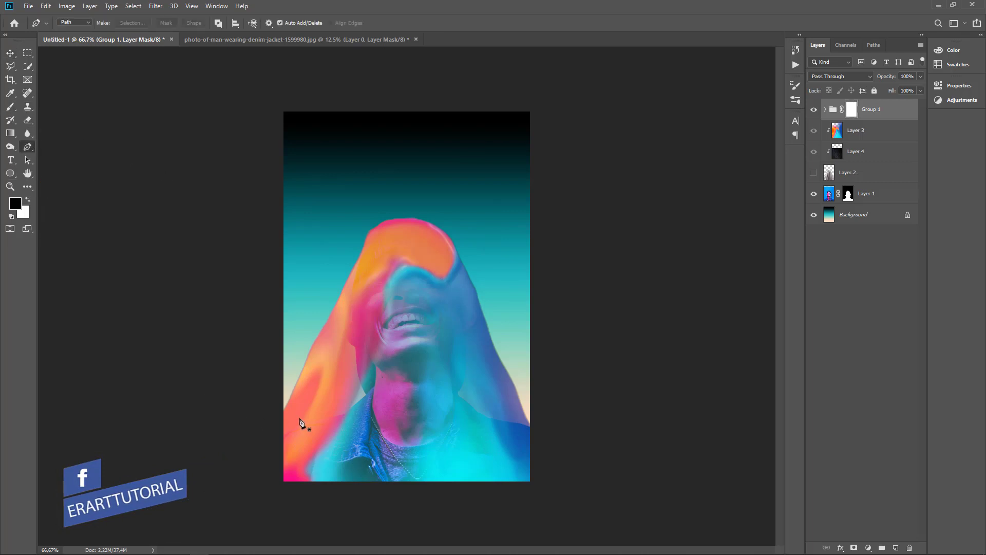
pyautogui.click(280, 417)
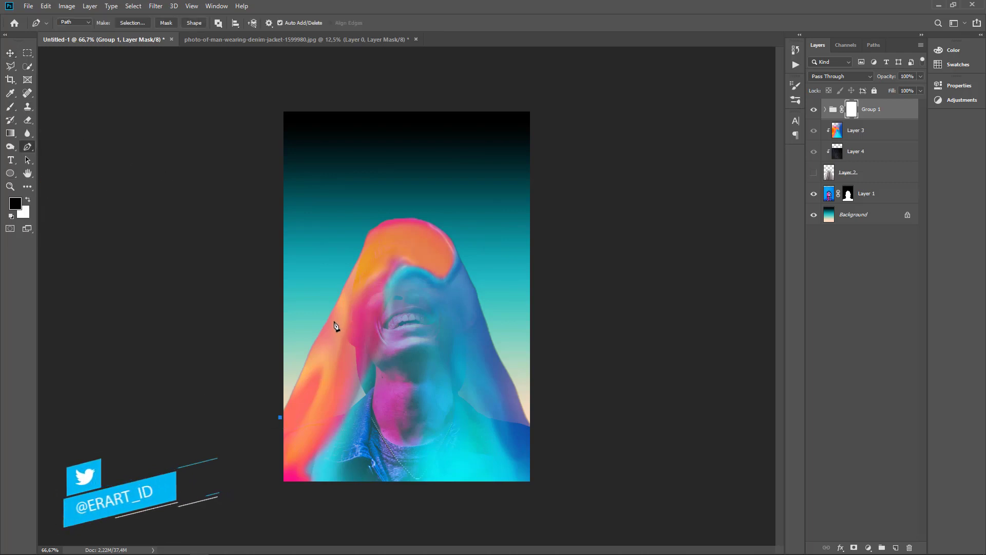
pyautogui.moveTo(332, 317); pyautogui.dragTo(337, 309)
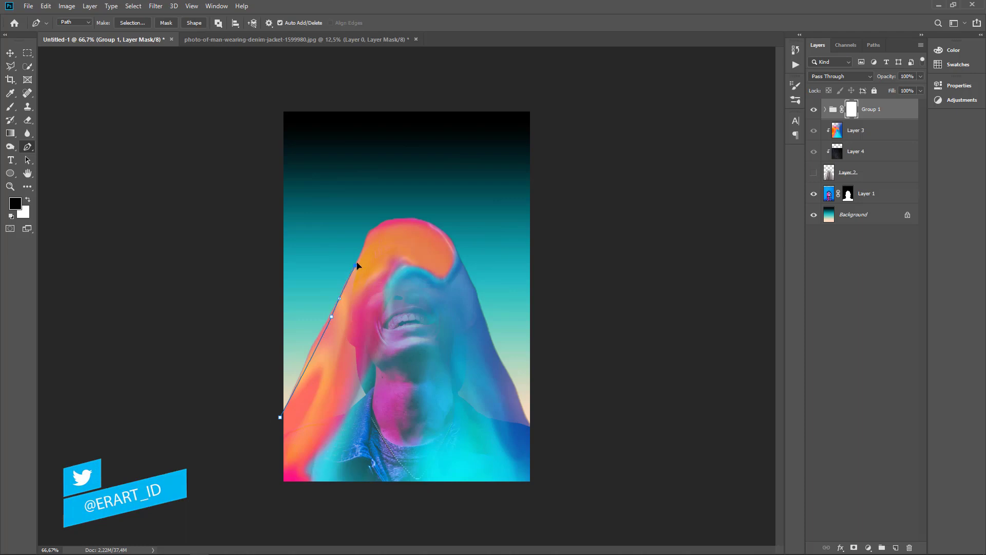
pyautogui.click(374, 229)
pyautogui.moveTo(436, 229); pyautogui.dragTo(467, 262)
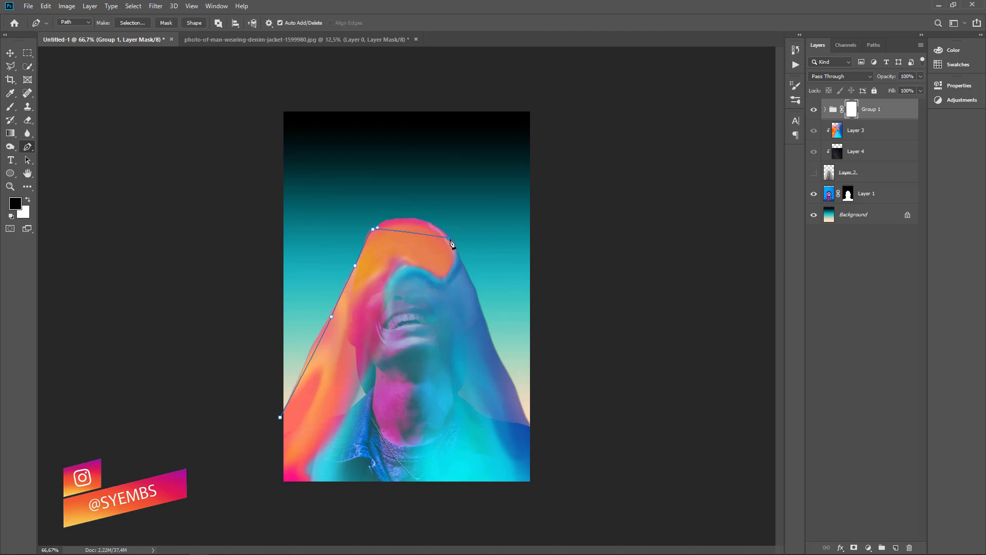
pyautogui.moveTo(450, 238); pyautogui.dragTo(477, 274)
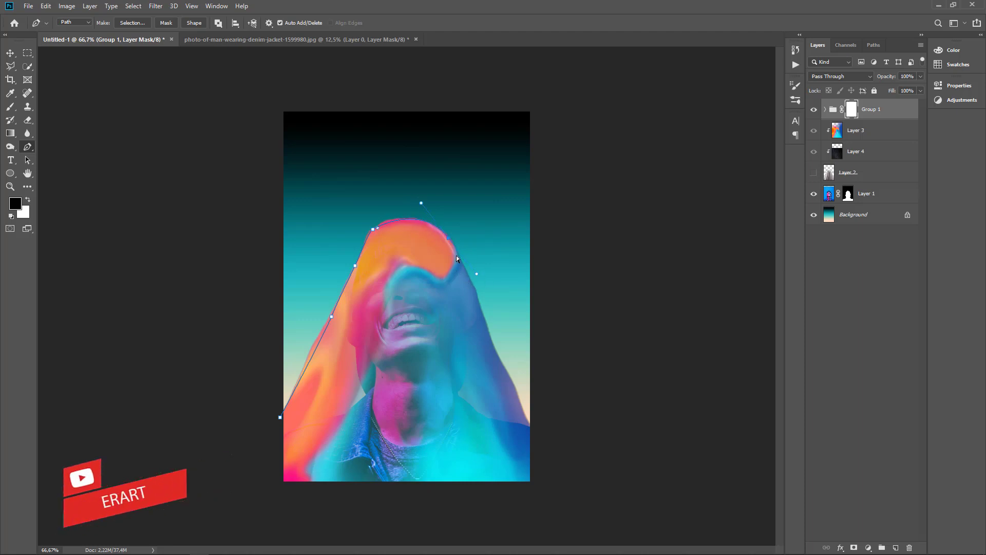
pyautogui.hotkey('ctrl', 'z')
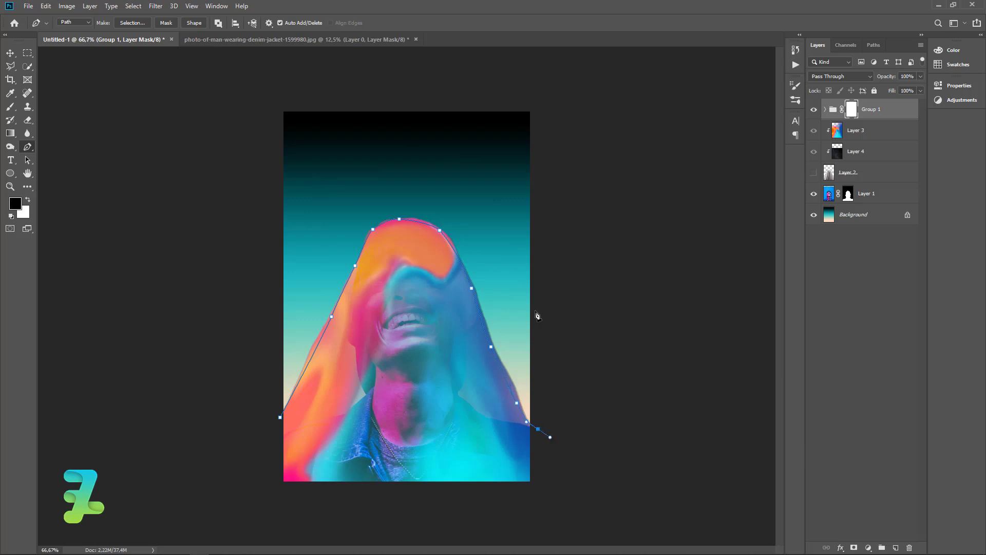
pyautogui.click(525, 229)
pyautogui.click(443, 181)
pyautogui.click(342, 172)
pyautogui.click(310, 257)
pyautogui.click(297, 311)
pyautogui.click(276, 378)
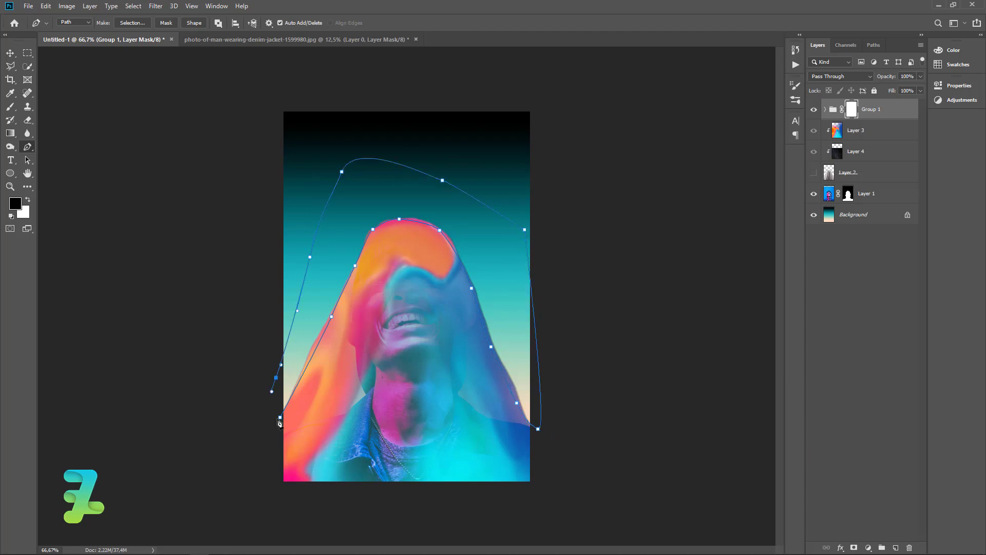
pyautogui.rightClick(411, 306)
# Turn the path into a selection and fill Group 1's mask black outside it at 100% opacity
pyautogui.click(445, 350)
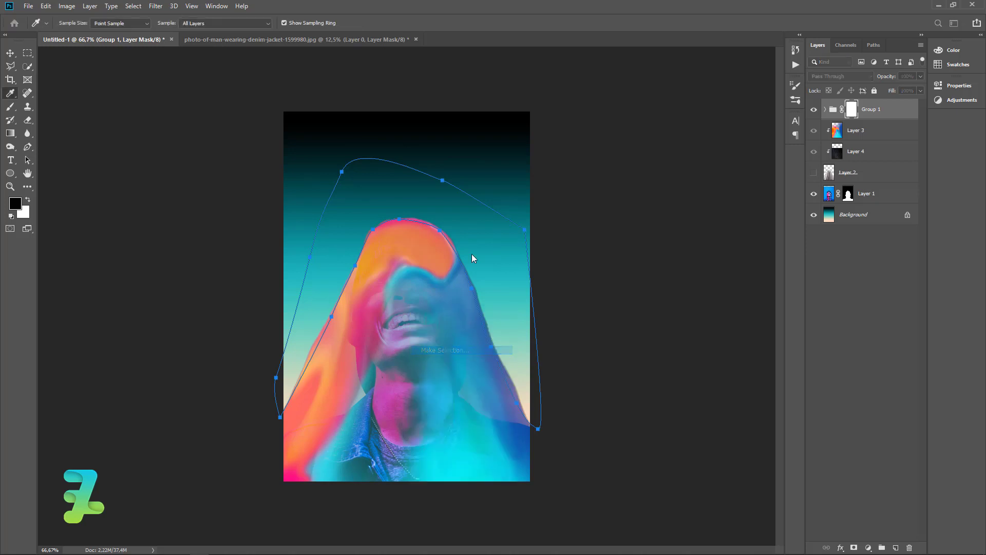
pyautogui.click(548, 155)
pyautogui.click(10, 106)
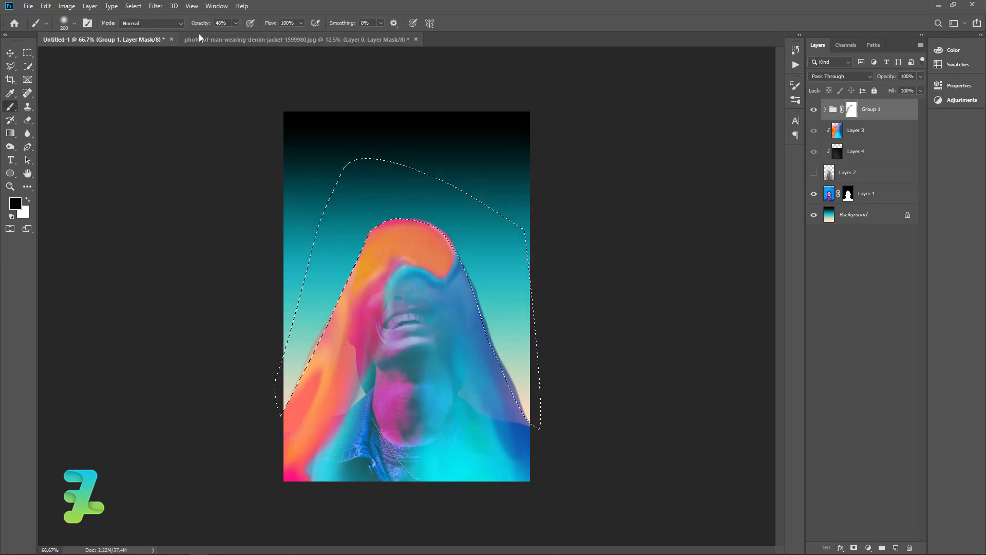
pyautogui.click(236, 23)
pyautogui.moveTo(229, 34); pyautogui.dragTo(261, 34)
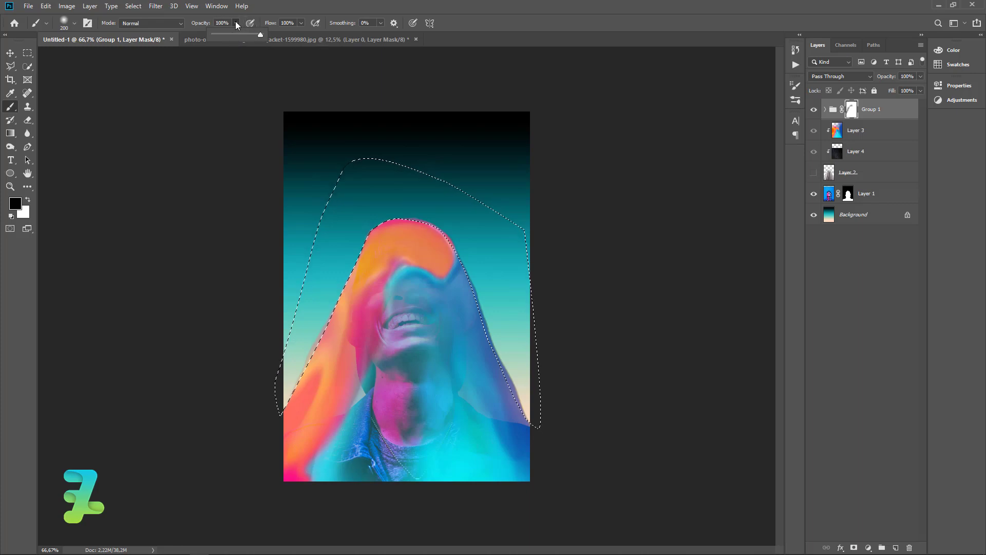
pyautogui.click(277, 362)
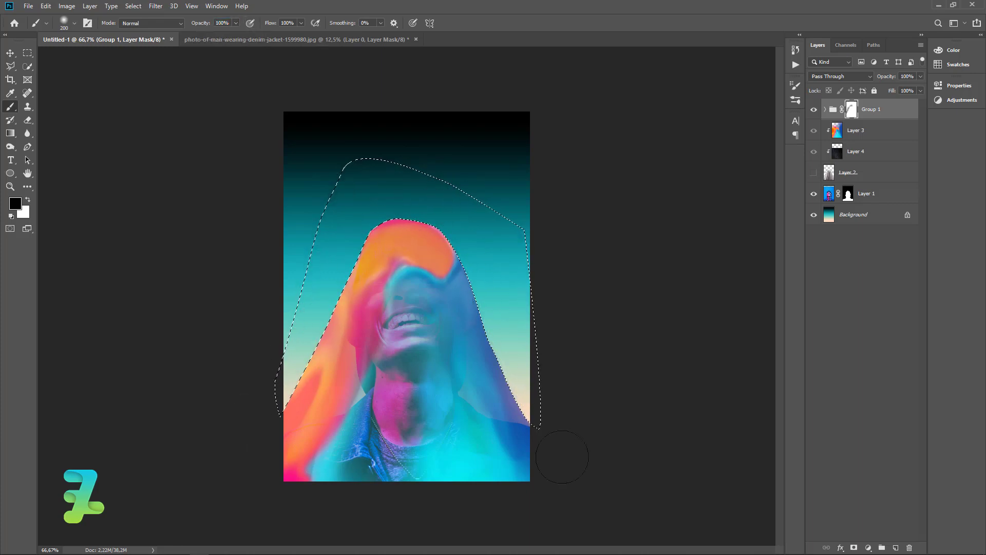
pyautogui.hotkey('alt', 'BackSpace')
pyautogui.hotkey('ctrl', 'd')
# Add new Layer 6 clipped to Group 1
pyautogui.click(897, 547)
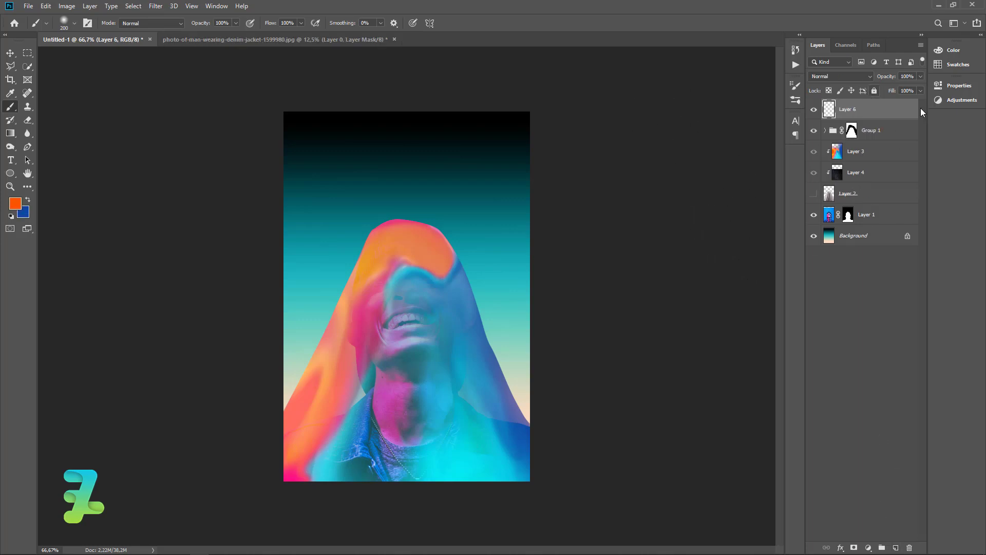
pyautogui.rightClick(888, 110)
pyautogui.click(886, 298)
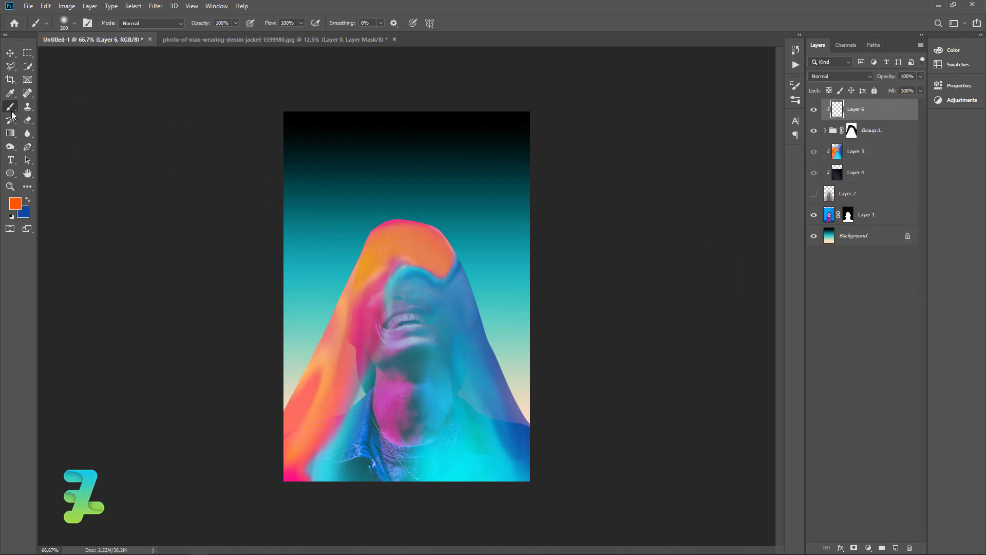
# Paint an orange-red ff4800 stroke with a smaller brush along the veil's left edge
pyautogui.click(16, 204)
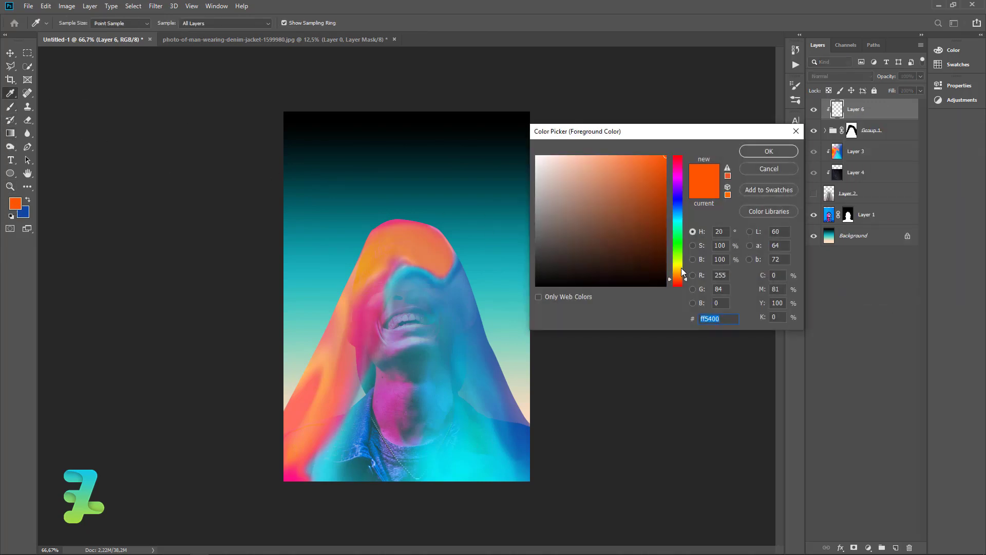
pyautogui.moveTo(683, 270); pyautogui.dragTo(684, 281)
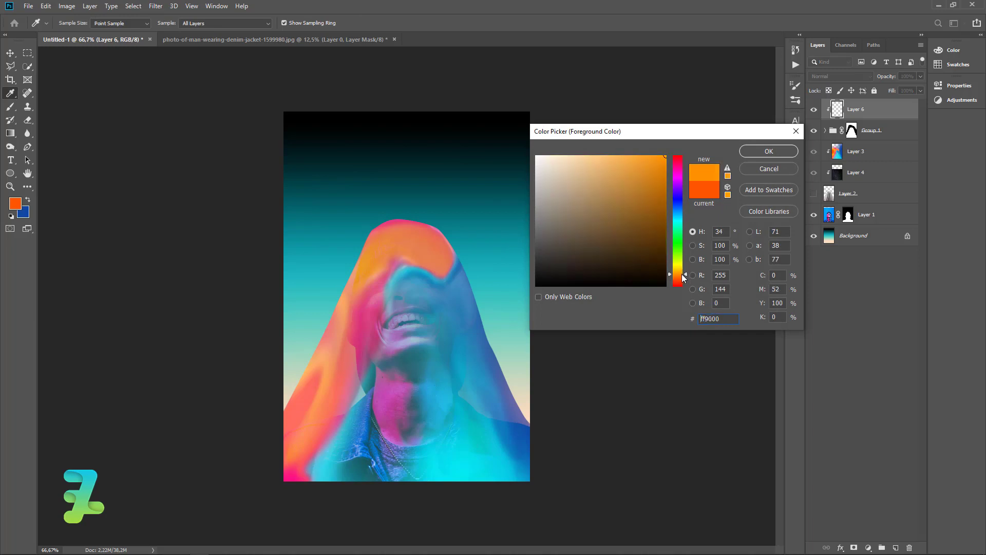
pyautogui.click(769, 151)
pyautogui.press('b')
pyautogui.press('[')
pyautogui.press('[')
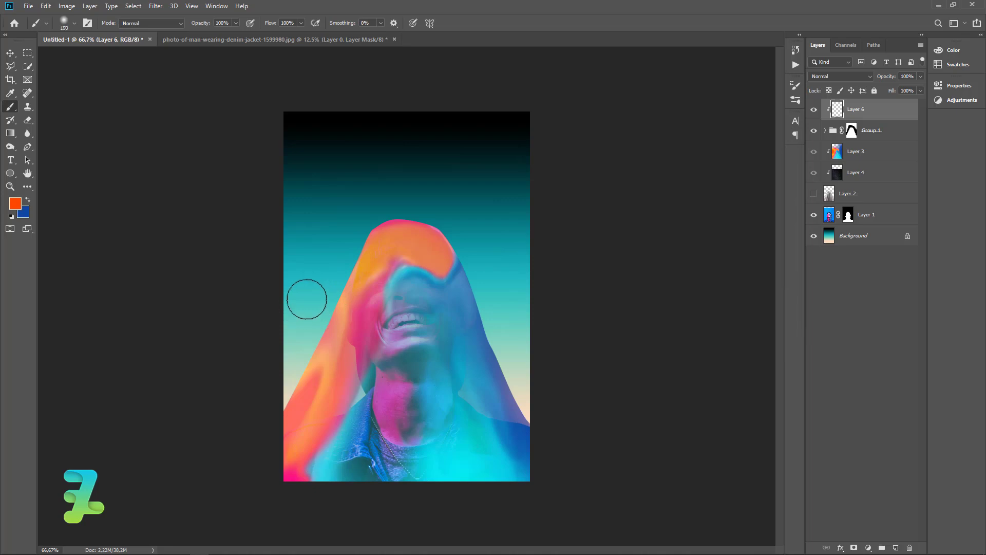
pyautogui.press('[')
pyautogui.press('[')
pyautogui.press('[')
pyautogui.moveTo(328, 303)
pyautogui.mouseDown()
pyautogui.moveTo(315, 325)
pyautogui.moveTo(346, 260)
pyautogui.moveTo(304, 346)
pyautogui.moveTo(344, 340)
pyautogui.moveTo(319, 344)
pyautogui.mouseUp()
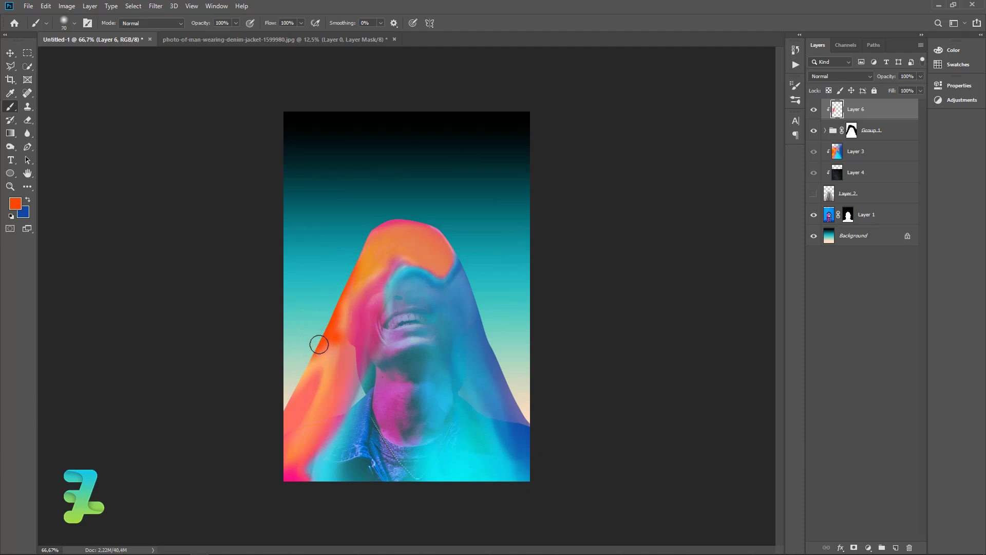
# Paint lime green 90ff00 with a larger brush over the top of the veil
pyautogui.click(14, 208)
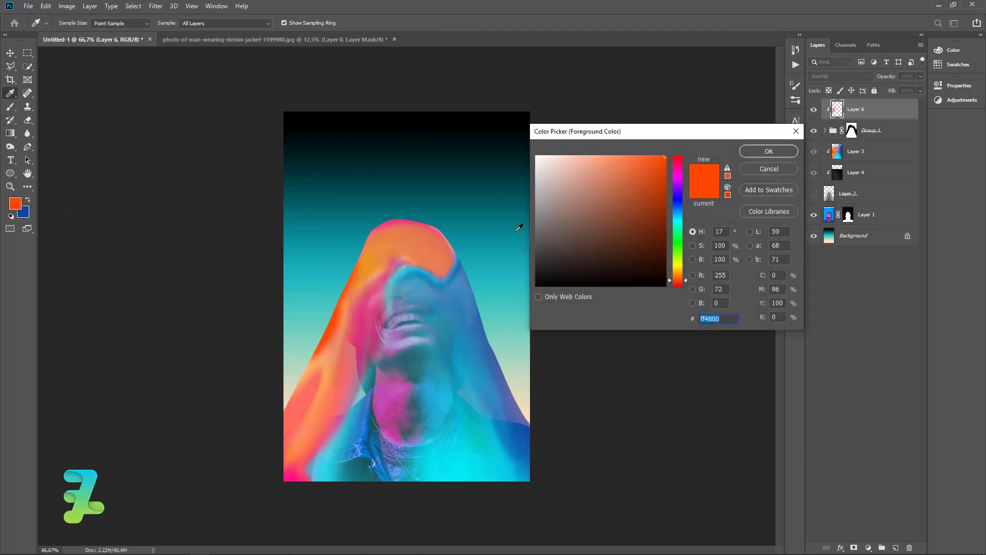
pyautogui.moveTo(680, 243); pyautogui.dragTo(688, 258)
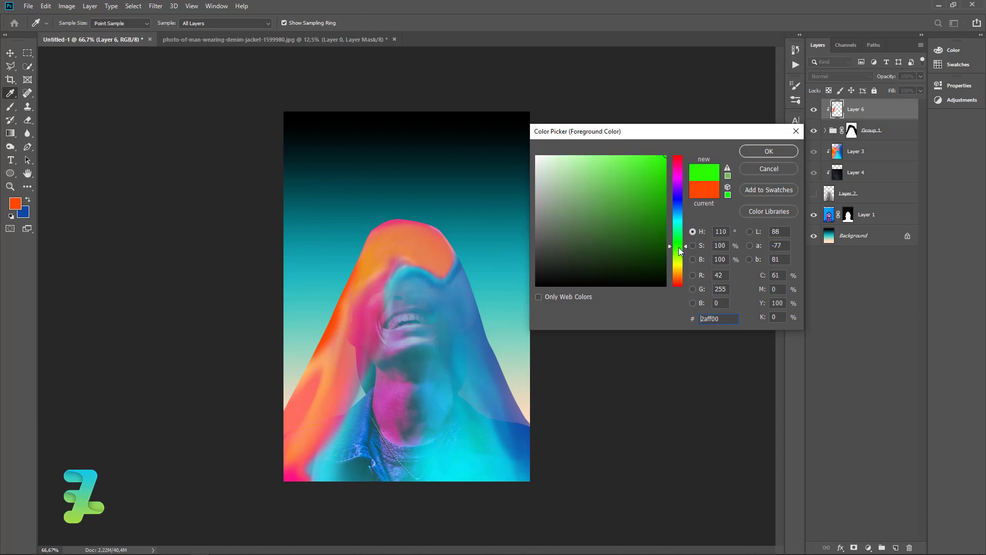
pyautogui.click(769, 151)
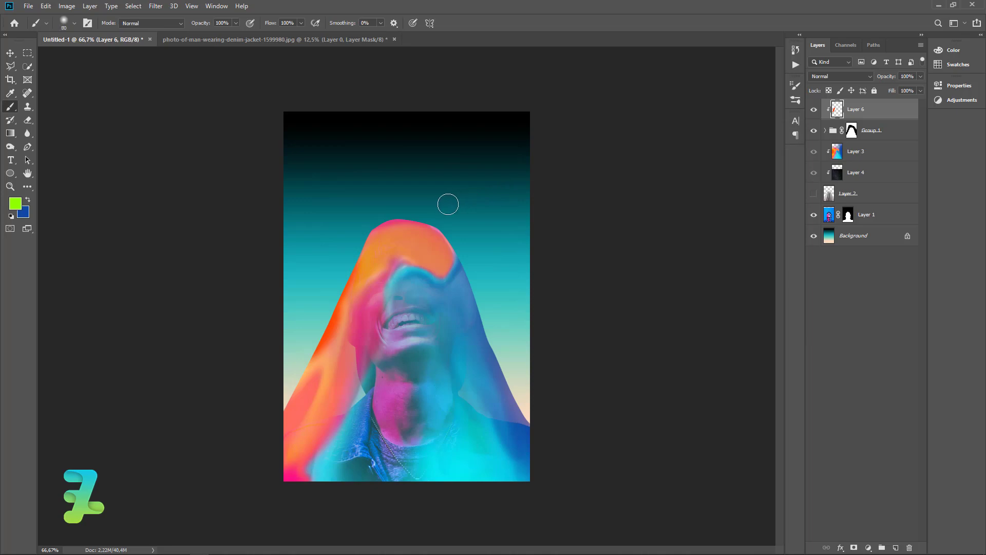
pyautogui.press(']')
pyautogui.press(']')
pyautogui.press(']')
pyautogui.press(']')
pyautogui.press(']')
pyautogui.press(']')
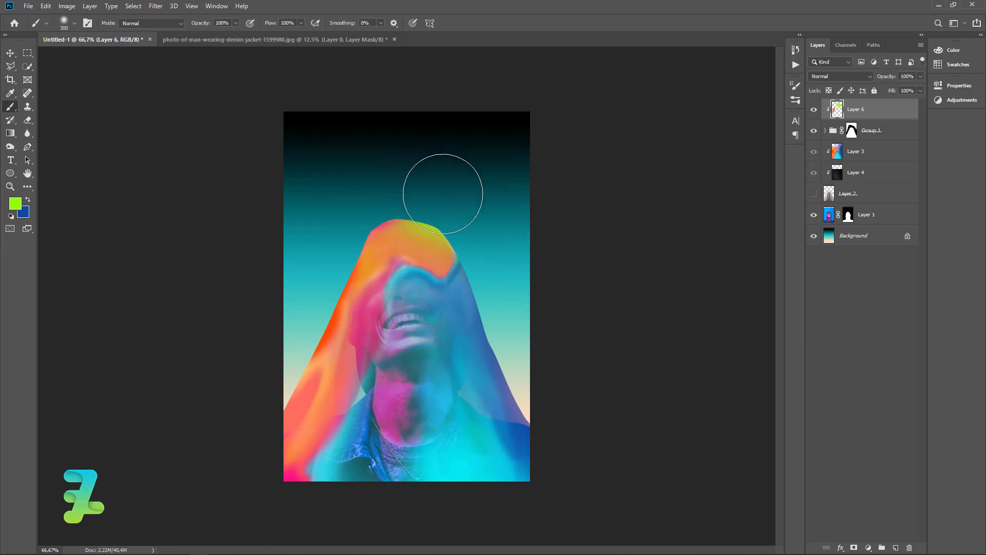
pyautogui.moveTo(440, 188); pyautogui.dragTo(445, 199)
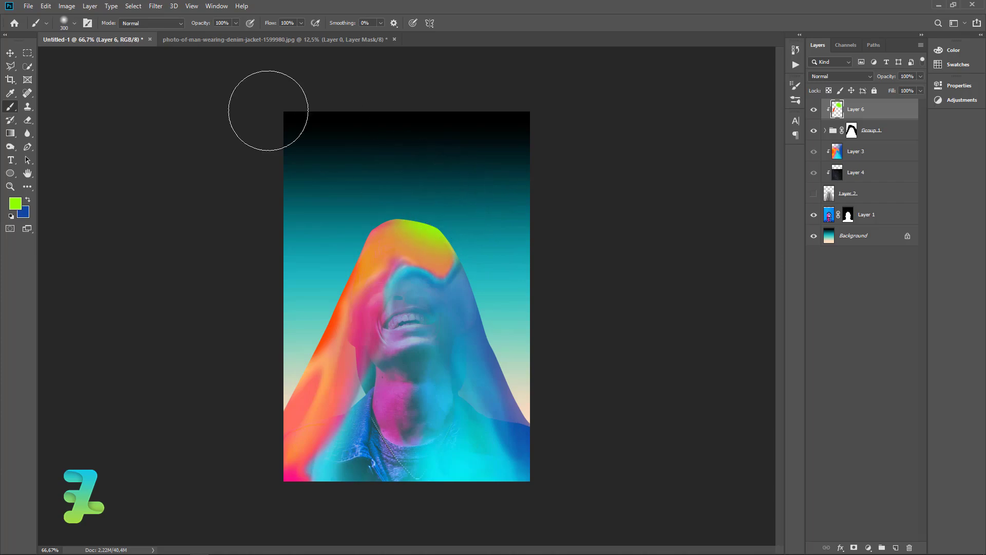
# Use Liquify's Forward Warp to drag Layer 6's green blob and orange stroke into dripping tails
pyautogui.click(149, 6)
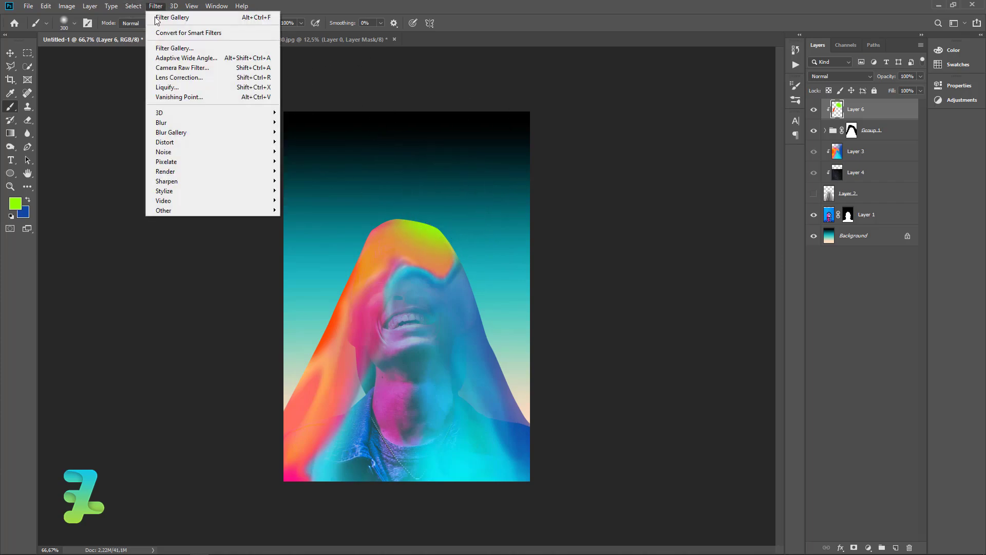
pyautogui.click(187, 88)
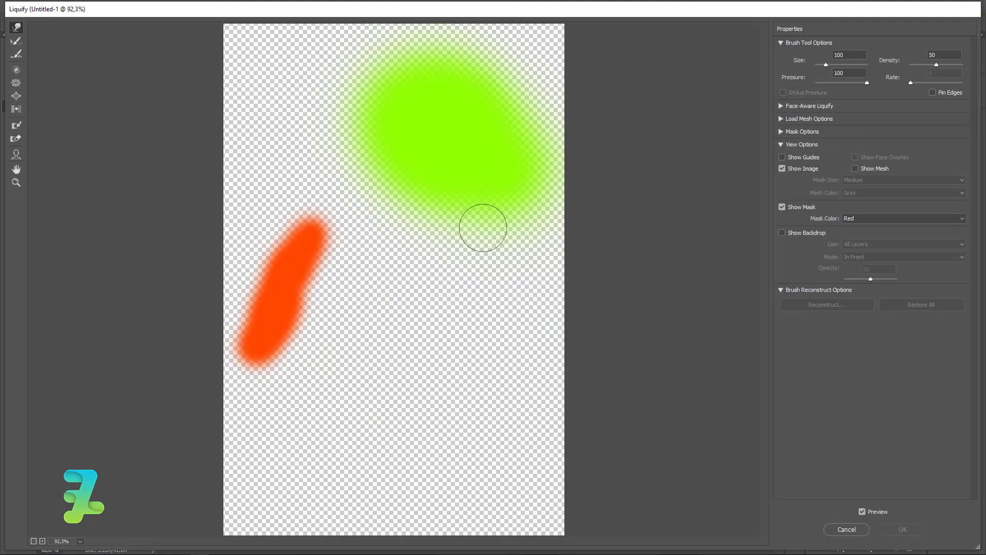
pyautogui.moveTo(476, 192); pyautogui.dragTo(510, 286)
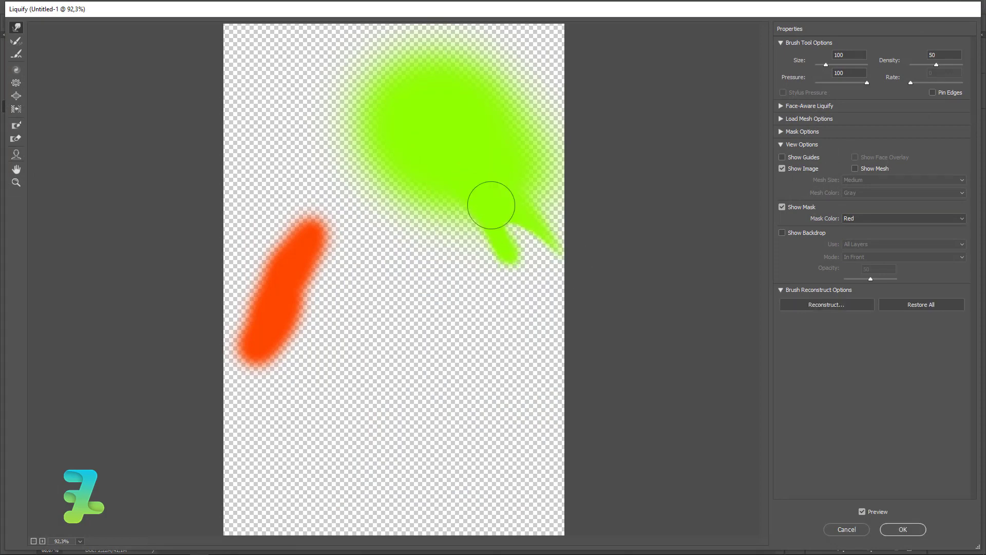
pyautogui.moveTo(493, 215)
pyautogui.mouseDown()
pyautogui.moveTo(537, 285)
pyautogui.moveTo(563, 247)
pyautogui.mouseUp()
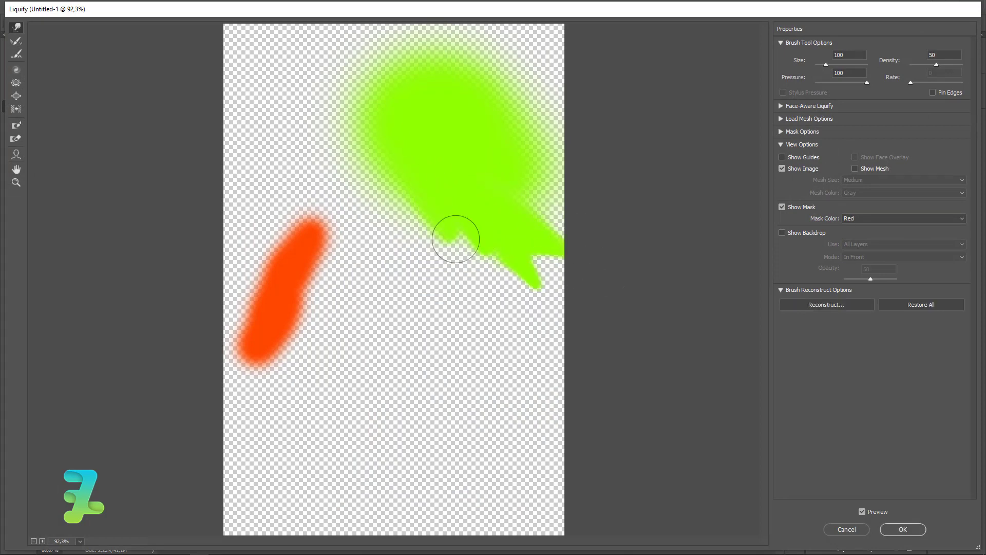
pyautogui.moveTo(464, 231); pyautogui.dragTo(410, 211)
pyautogui.moveTo(298, 244)
pyautogui.mouseDown()
pyautogui.moveTo(262, 342)
pyautogui.moveTo(231, 375)
pyautogui.mouseUp()
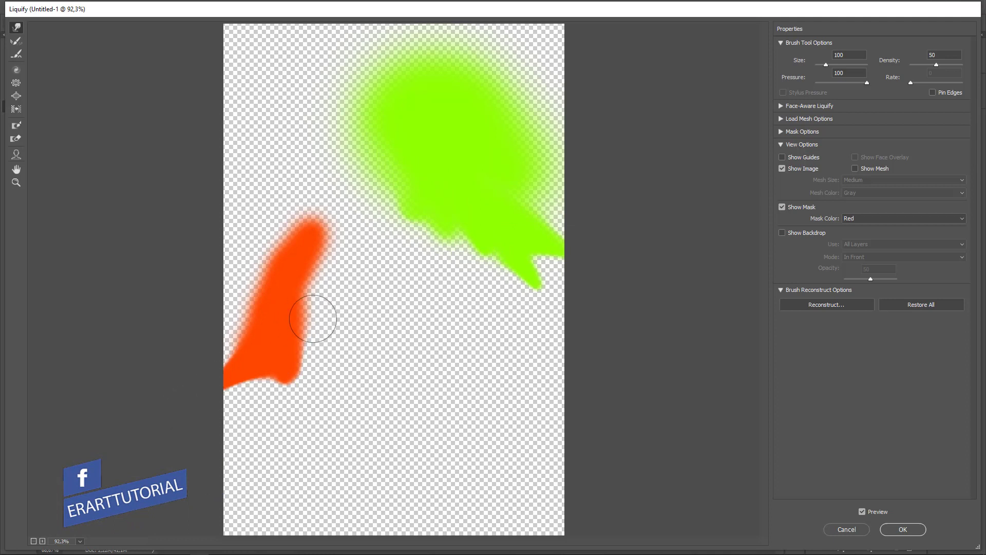
pyautogui.moveTo(315, 319)
pyautogui.mouseDown()
pyautogui.moveTo(357, 348)
pyautogui.moveTo(335, 330)
pyautogui.moveTo(352, 279)
pyautogui.mouseUp()
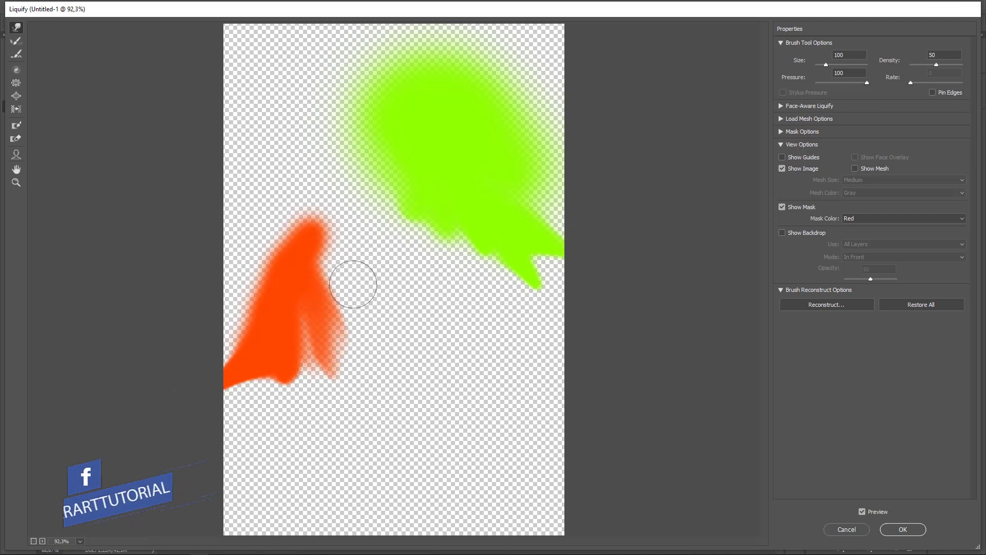
pyautogui.moveTo(387, 146); pyautogui.dragTo(386, 251)
pyautogui.moveTo(440, 231)
pyautogui.mouseDown()
pyautogui.moveTo(398, 138)
pyautogui.moveTo(400, 183)
pyautogui.moveTo(458, 236)
pyautogui.mouseUp()
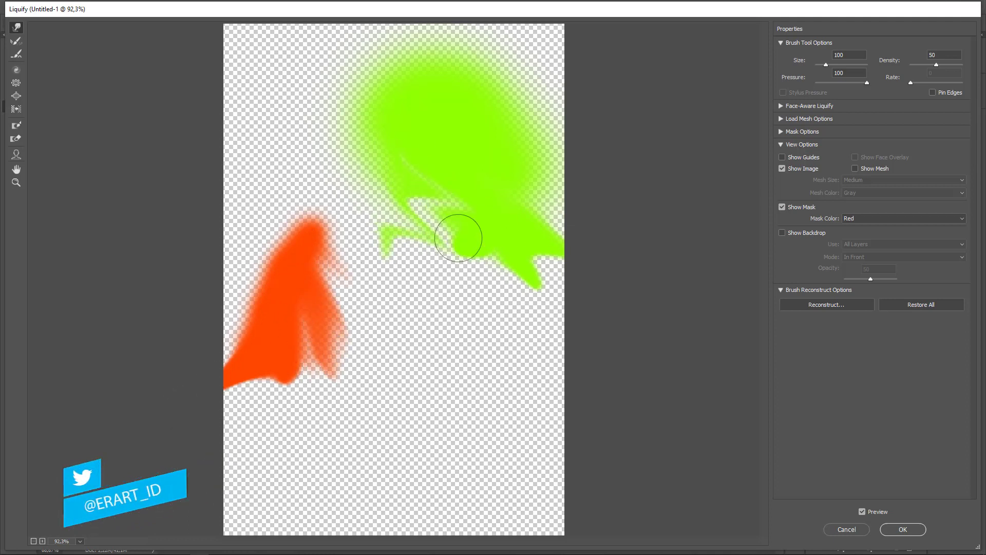
pyautogui.click(902, 529)
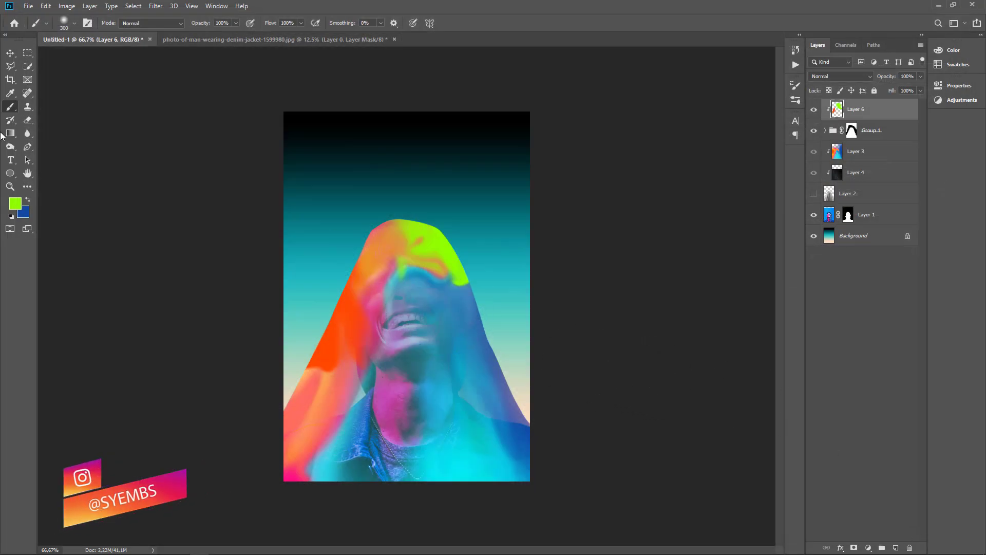
# Switch to a slightly larger Smudge tool and smudge the colours across the forehead
pyautogui.click(16, 160)
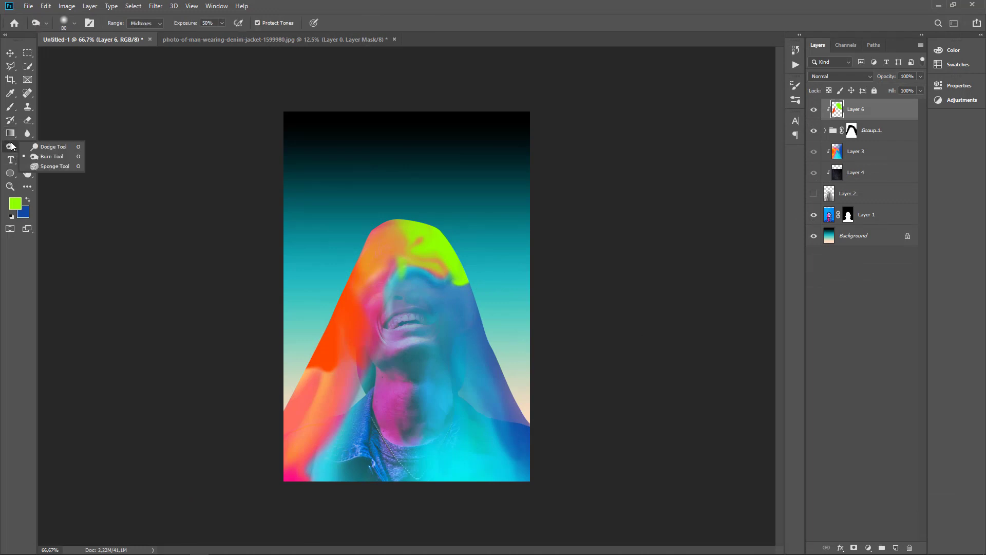
pyautogui.click(27, 134)
pyautogui.click(72, 153)
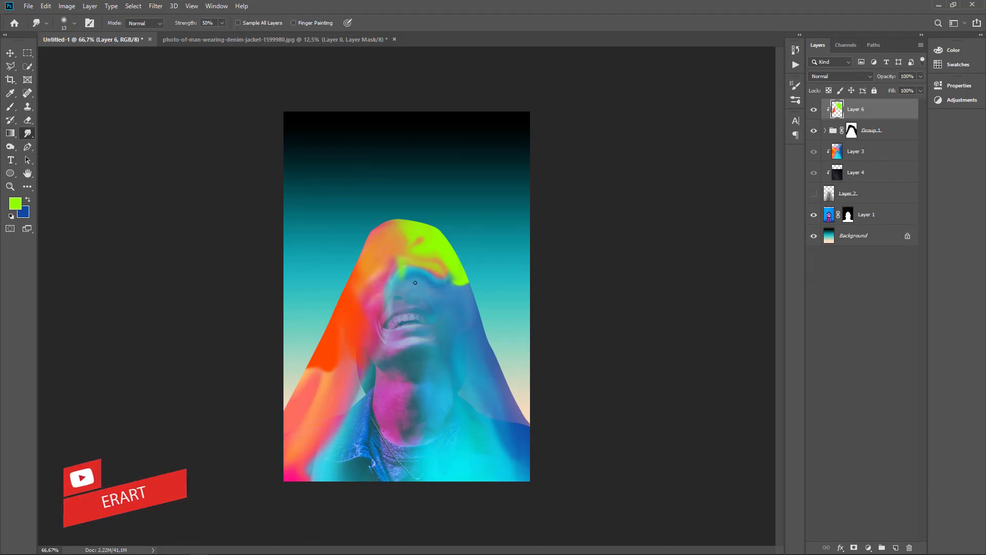
pyautogui.press(']')
pyautogui.press(']')
pyautogui.moveTo(407, 264)
pyautogui.mouseDown()
pyautogui.moveTo(440, 269)
pyautogui.moveTo(433, 249)
pyautogui.moveTo(411, 243)
pyautogui.moveTo(432, 255)
pyautogui.moveTo(422, 233)
pyautogui.moveTo(410, 236)
pyautogui.moveTo(415, 249)
pyautogui.mouseUp()
# Blend teal into the green edge and smear orange-red along the veil's left edge
pyautogui.moveTo(462, 292)
pyautogui.mouseDown()
pyautogui.moveTo(446, 259)
pyautogui.moveTo(451, 266)
pyautogui.moveTo(461, 247)
pyautogui.mouseUp()
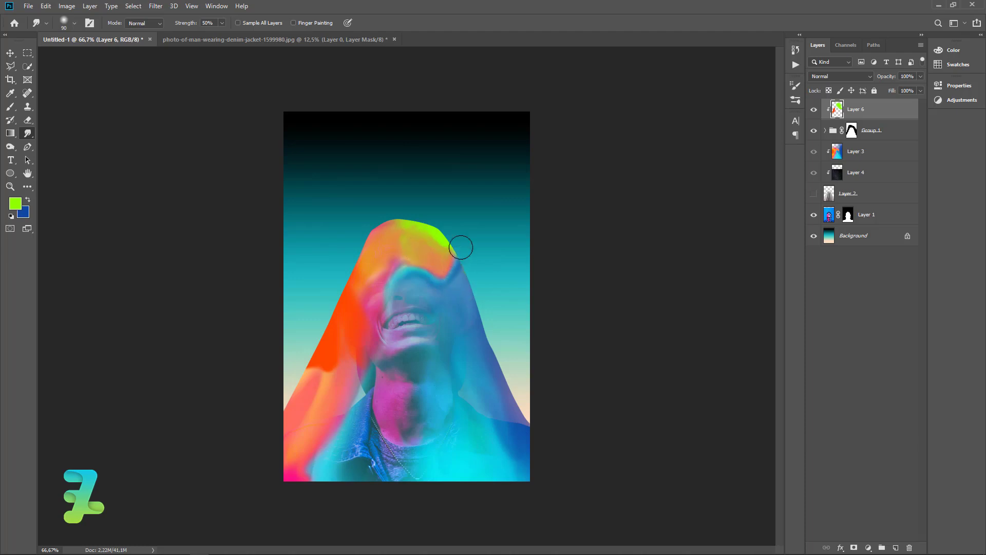
pyautogui.moveTo(365, 354)
pyautogui.mouseDown()
pyautogui.moveTo(326, 359)
pyautogui.moveTo(321, 369)
pyautogui.mouseUp()
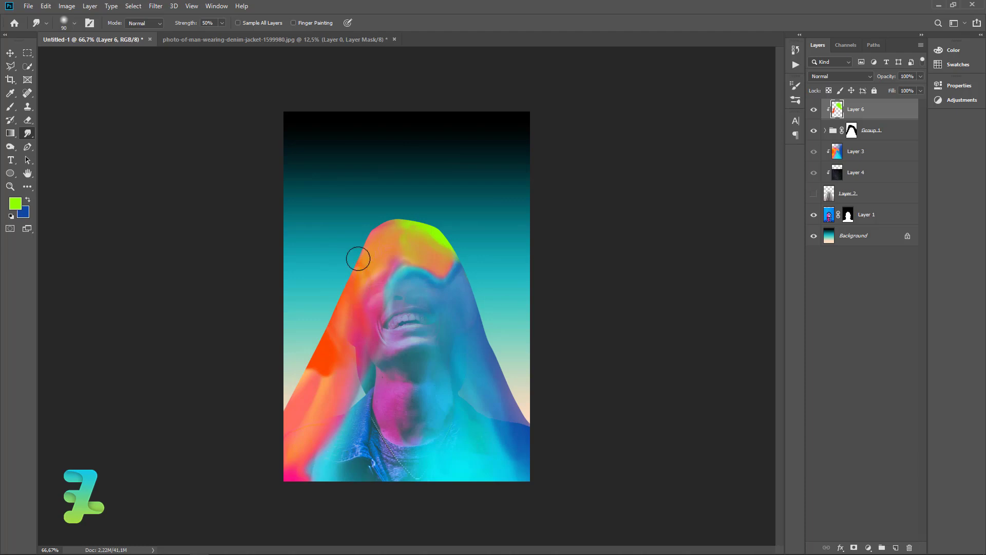
pyautogui.moveTo(344, 362); pyautogui.dragTo(342, 293)
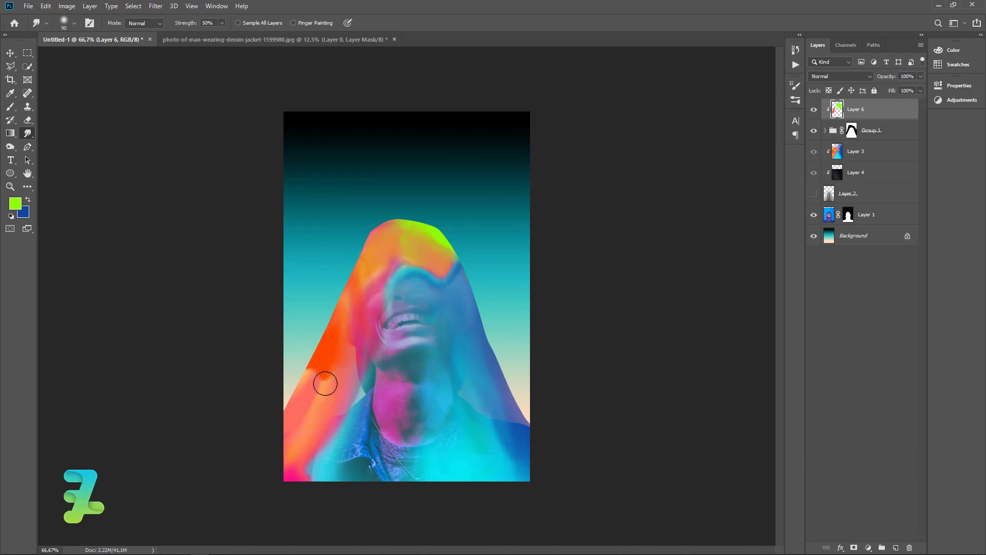
pyautogui.moveTo(326, 383); pyautogui.dragTo(320, 337)
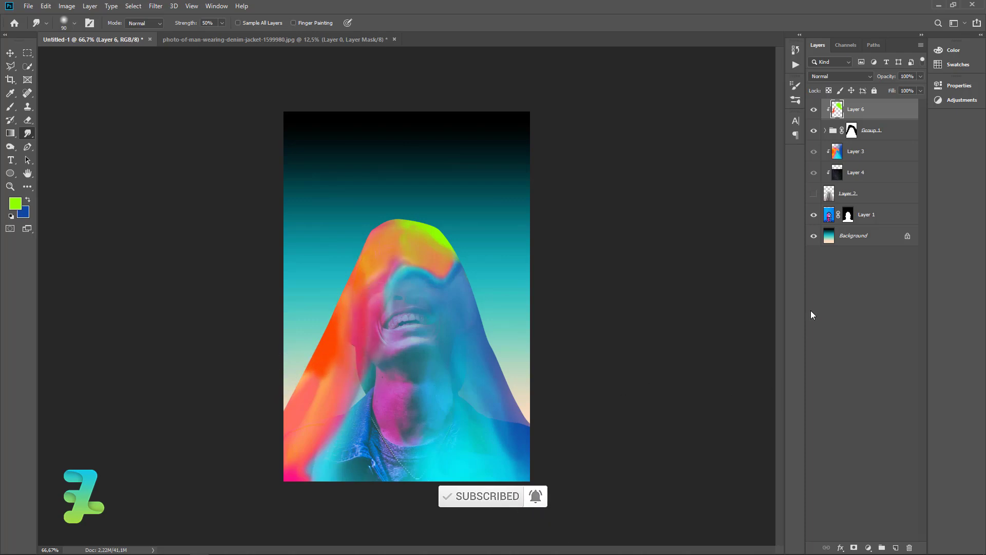
# Add a new layer clipped to the layer below and set the foreground colour to purple
pyautogui.click(896, 547)
pyautogui.rightClick(872, 111)
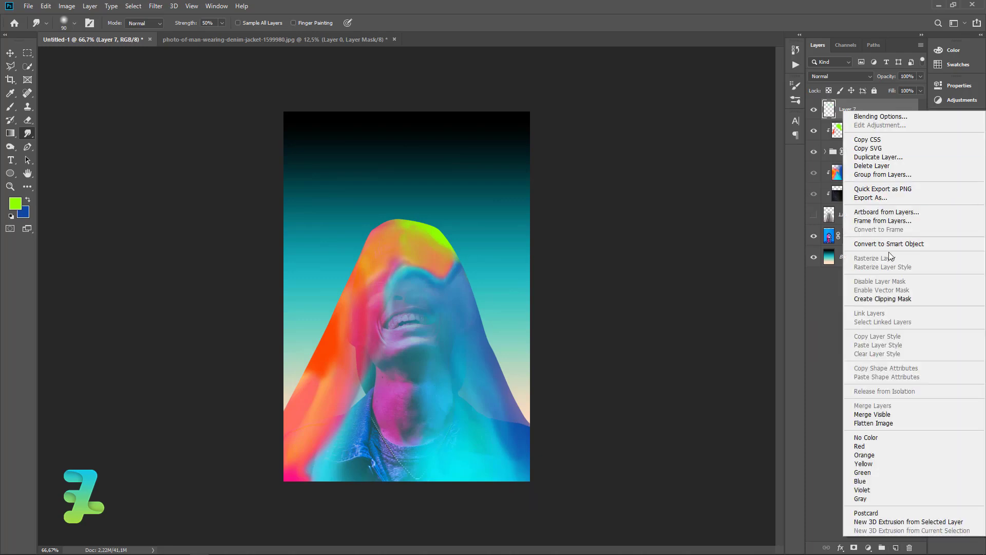
pyautogui.click(896, 299)
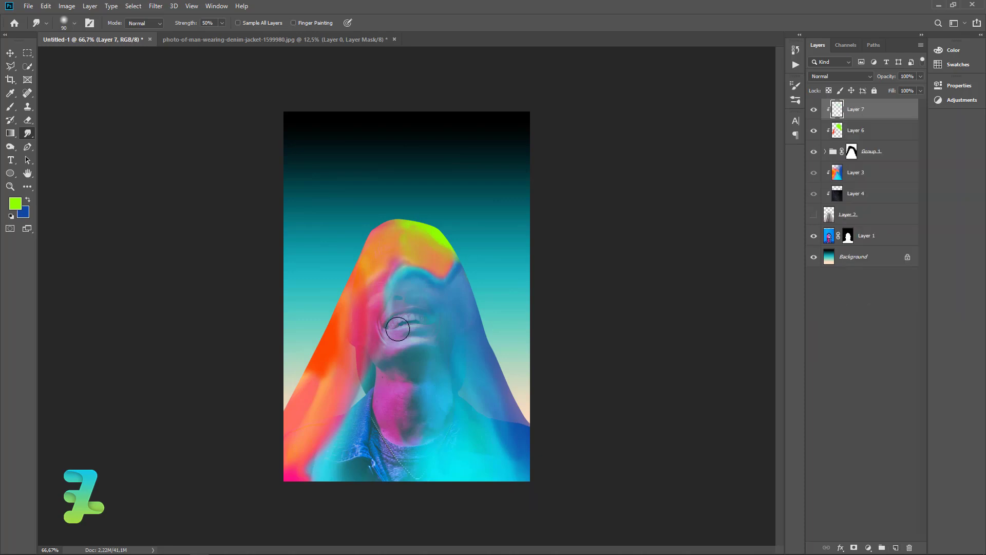
pyautogui.click(15, 204)
pyautogui.moveTo(680, 181); pyautogui.dragTo(680, 187)
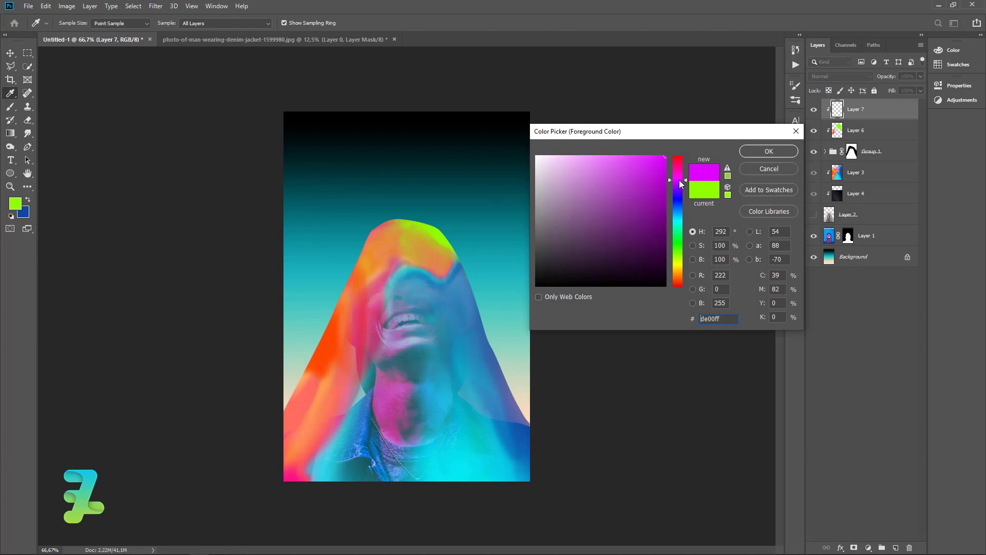
pyautogui.click(767, 151)
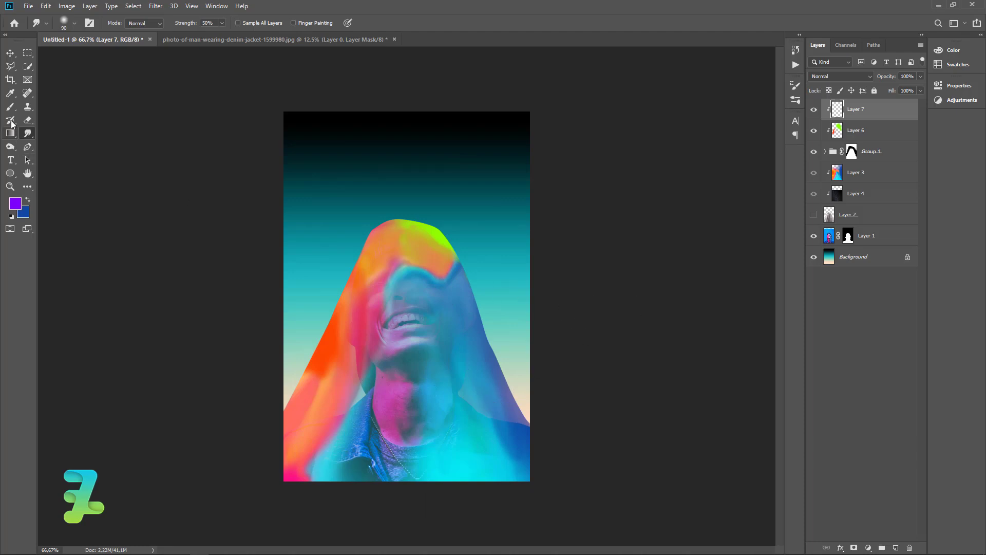
# Brush purple down the veil's right side, then smudge it onto the face and lower veil
pyautogui.click(10, 106)
pyautogui.press('[')
pyautogui.press('[')
pyautogui.press('[')
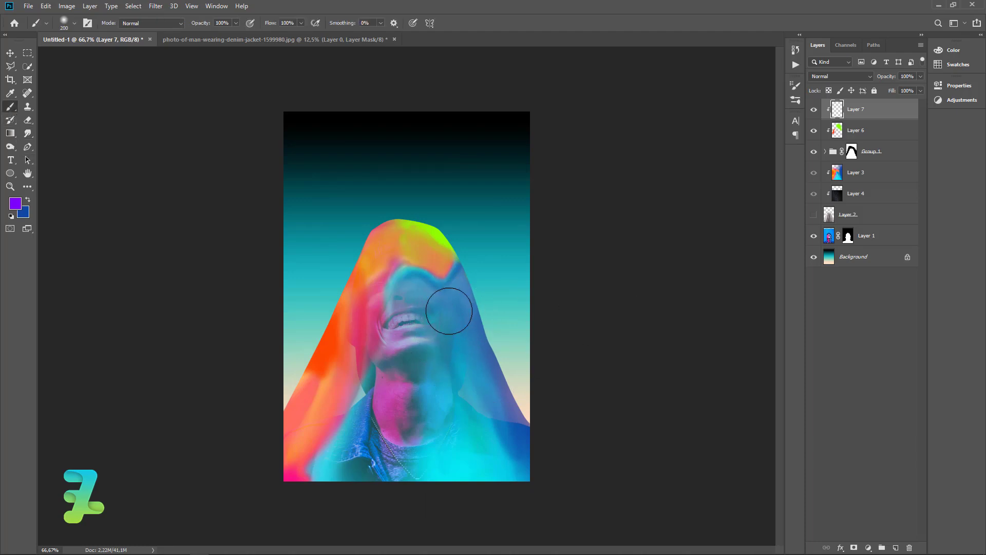
pyautogui.moveTo(450, 290)
pyautogui.mouseDown()
pyautogui.moveTo(480, 386)
pyautogui.moveTo(539, 476)
pyautogui.mouseUp()
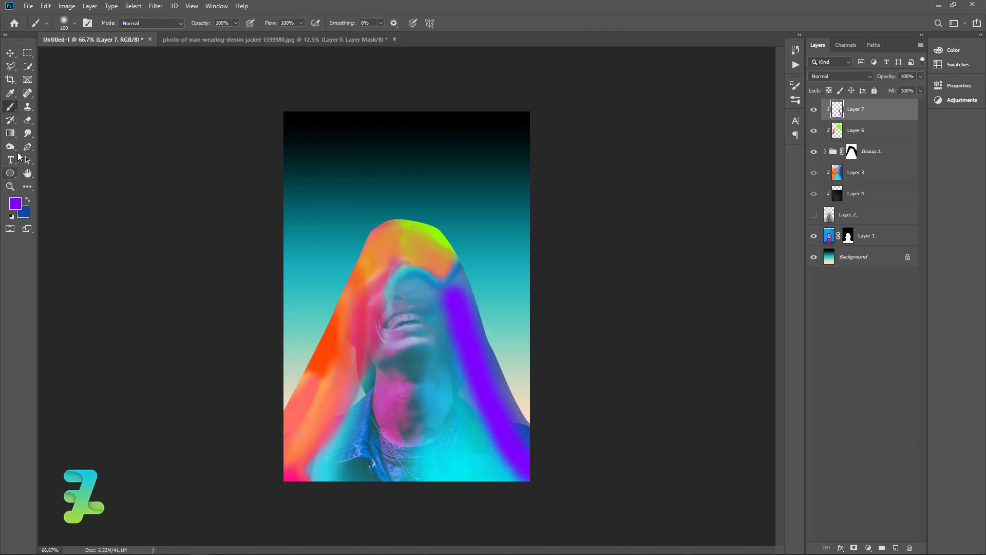
pyautogui.click(28, 133)
pyautogui.moveTo(440, 292); pyautogui.dragTo(465, 311)
pyautogui.moveTo(495, 424)
pyautogui.mouseDown()
pyautogui.moveTo(491, 478)
pyautogui.moveTo(492, 437)
pyautogui.moveTo(481, 419)
pyautogui.moveTo(492, 481)
pyautogui.moveTo(456, 390)
pyautogui.moveTo(439, 298)
pyautogui.moveTo(428, 296)
pyautogui.moveTo(447, 297)
pyautogui.moveTo(440, 303)
pyautogui.moveTo(425, 283)
pyautogui.moveTo(423, 330)
pyautogui.mouseUp()
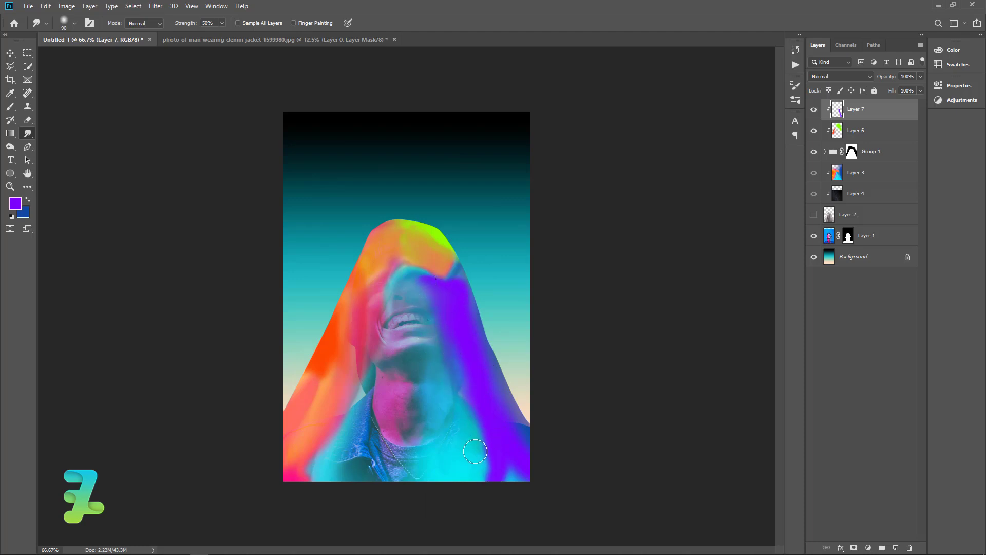
# Smudge Layer 7's purple into wispy strands over the cheek, nose, hood edge and lower veil
pyautogui.moveTo(475, 452)
pyautogui.mouseDown()
pyautogui.moveTo(462, 362)
pyautogui.moveTo(451, 413)
pyautogui.moveTo(429, 327)
pyautogui.mouseUp()
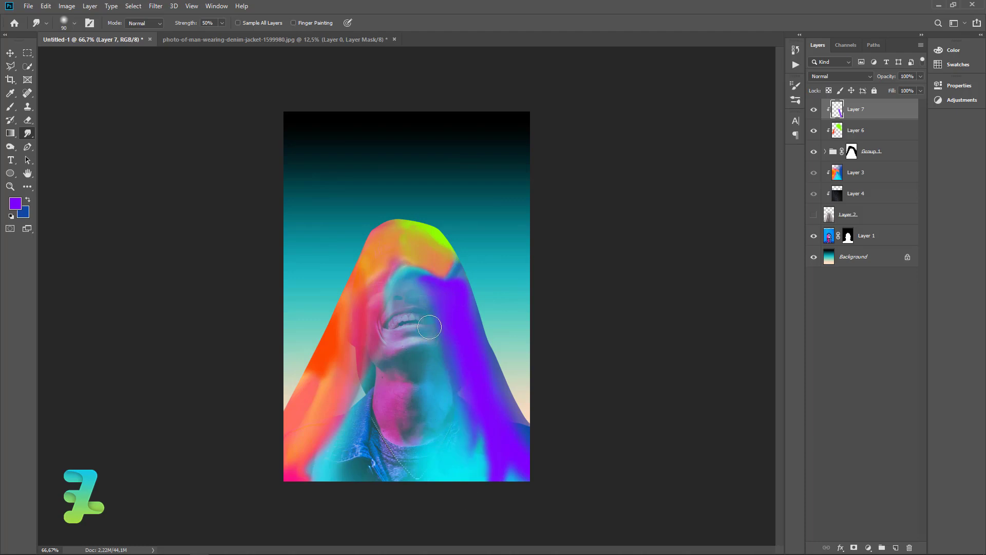
pyautogui.moveTo(471, 434)
pyautogui.mouseDown()
pyautogui.moveTo(462, 414)
pyautogui.moveTo(440, 482)
pyautogui.moveTo(451, 315)
pyautogui.moveTo(445, 468)
pyautogui.mouseUp()
pyautogui.moveTo(453, 352)
pyautogui.mouseDown()
pyautogui.moveTo(457, 322)
pyautogui.moveTo(433, 356)
pyautogui.moveTo(450, 278)
pyautogui.moveTo(480, 374)
pyautogui.moveTo(455, 308)
pyautogui.moveTo(524, 436)
pyautogui.moveTo(486, 315)
pyautogui.moveTo(464, 342)
pyautogui.mouseUp()
pyautogui.moveTo(453, 273)
pyautogui.mouseDown()
pyautogui.moveTo(475, 323)
pyautogui.moveTo(464, 332)
pyautogui.moveTo(518, 513)
pyautogui.moveTo(514, 448)
pyautogui.moveTo(522, 493)
pyautogui.moveTo(494, 532)
pyautogui.mouseUp()
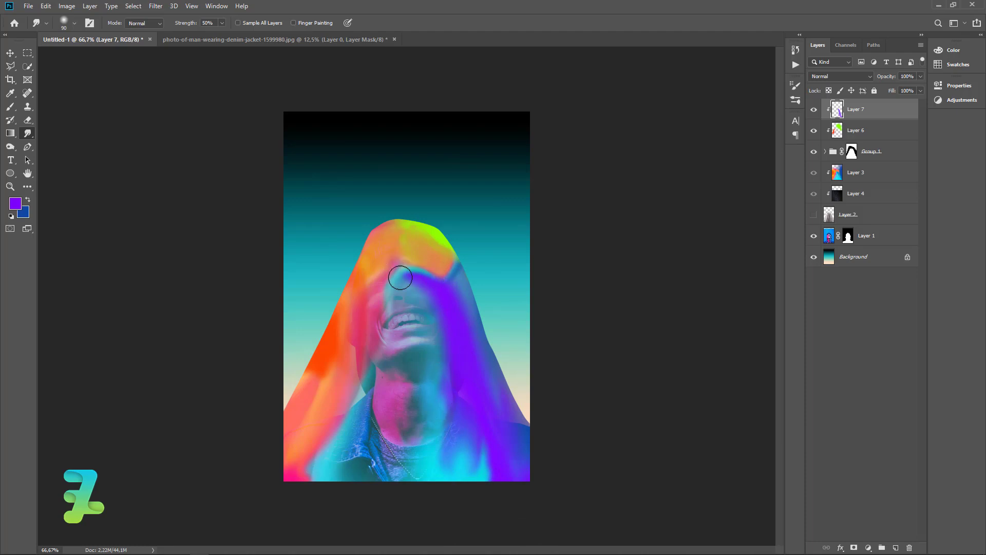
pyautogui.moveTo(438, 315)
pyautogui.mouseDown()
pyautogui.moveTo(416, 289)
pyautogui.moveTo(447, 281)
pyautogui.moveTo(432, 264)
pyautogui.moveTo(408, 273)
pyautogui.mouseUp()
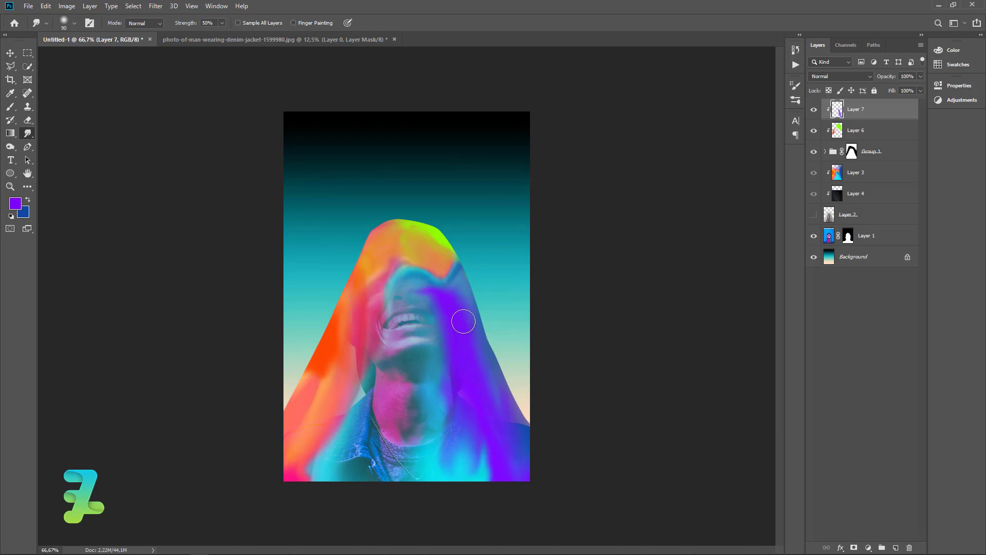
pyautogui.moveTo(463, 322); pyautogui.dragTo(463, 317)
pyautogui.moveTo(448, 279); pyautogui.dragTo(459, 349)
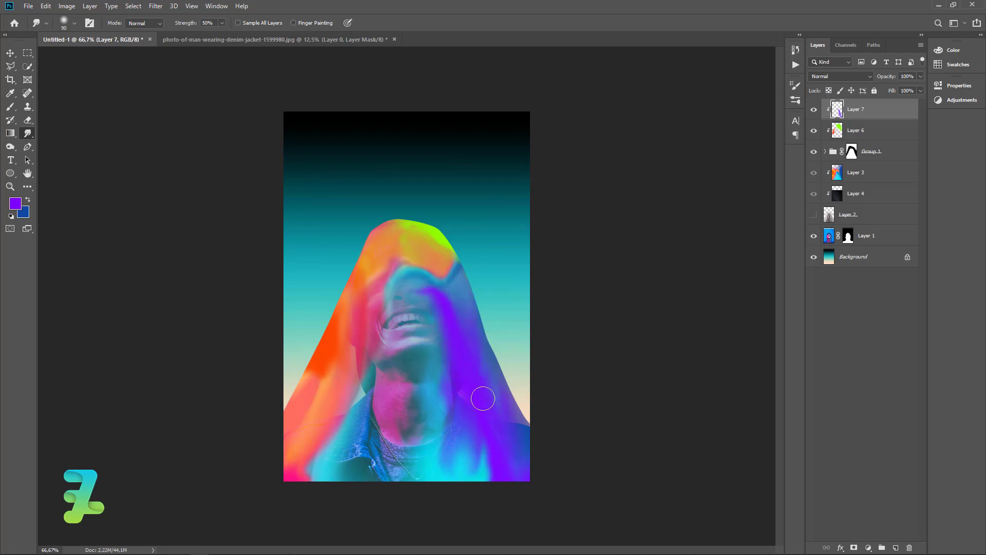
pyautogui.moveTo(482, 399); pyautogui.dragTo(474, 334)
pyautogui.moveTo(464, 349)
pyautogui.mouseDown()
pyautogui.moveTo(465, 302)
pyautogui.moveTo(420, 300)
pyautogui.moveTo(451, 311)
pyautogui.mouseUp()
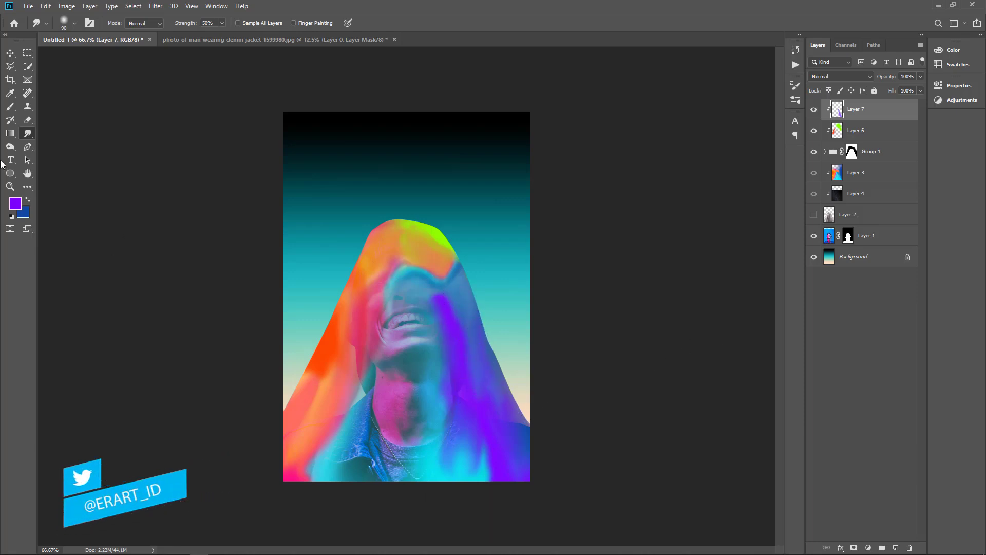
# Enlarge the Eraser, lower Layer 7 to about 62% opacity, and add an empty Layer 8
pyautogui.click(23, 120)
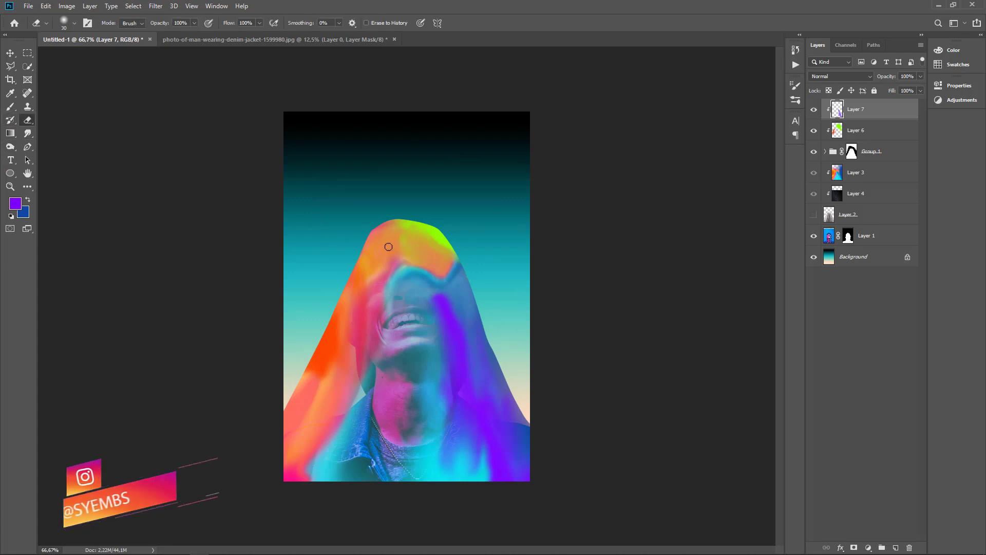
pyautogui.press(']')
pyautogui.press(']')
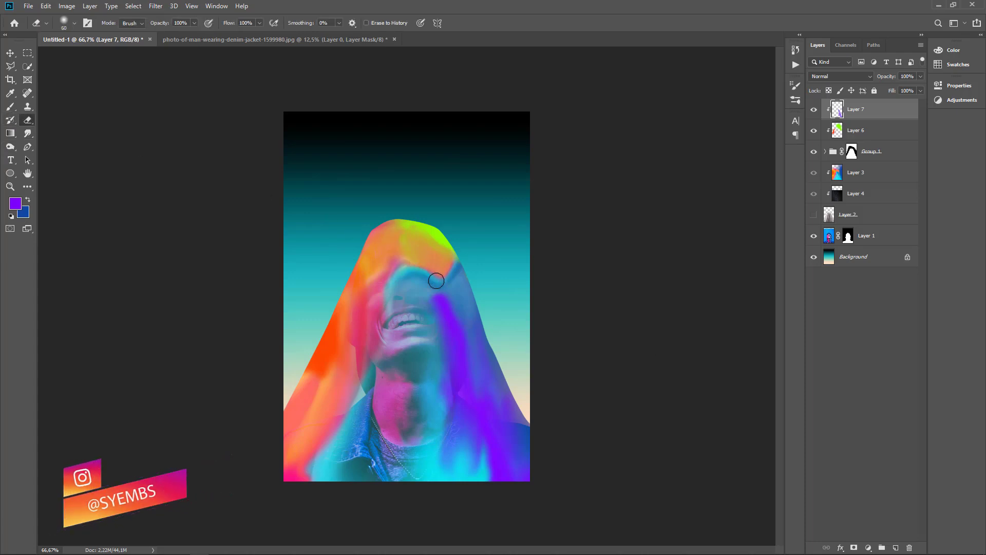
pyautogui.press(']')
pyautogui.press(']')
pyautogui.press(']')
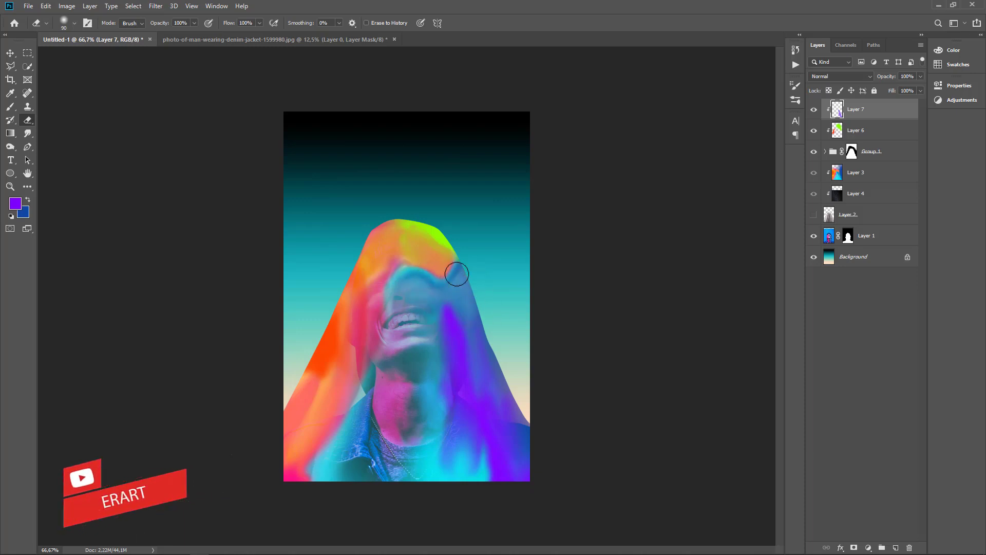
pyautogui.moveTo(922, 88); pyautogui.dragTo(903, 89)
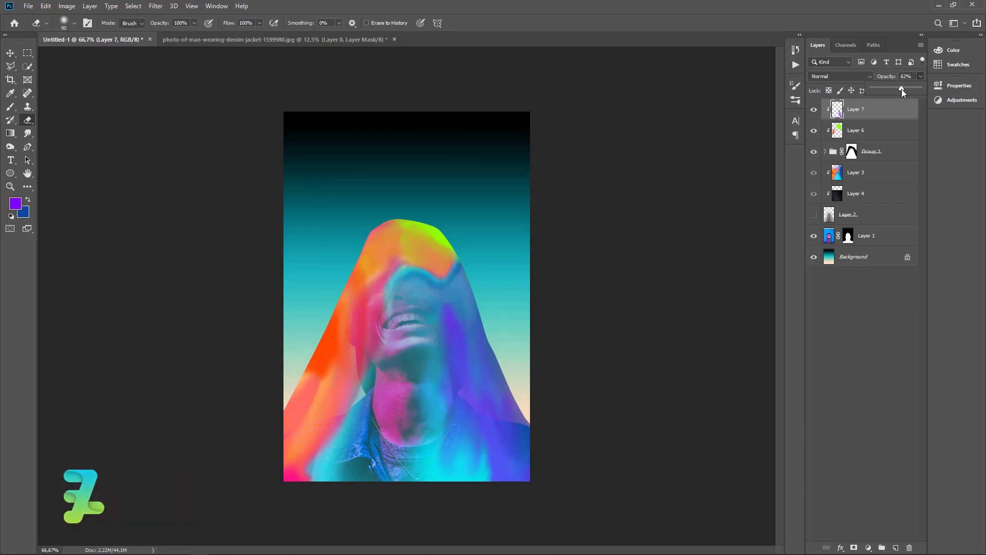
pyautogui.click(897, 539)
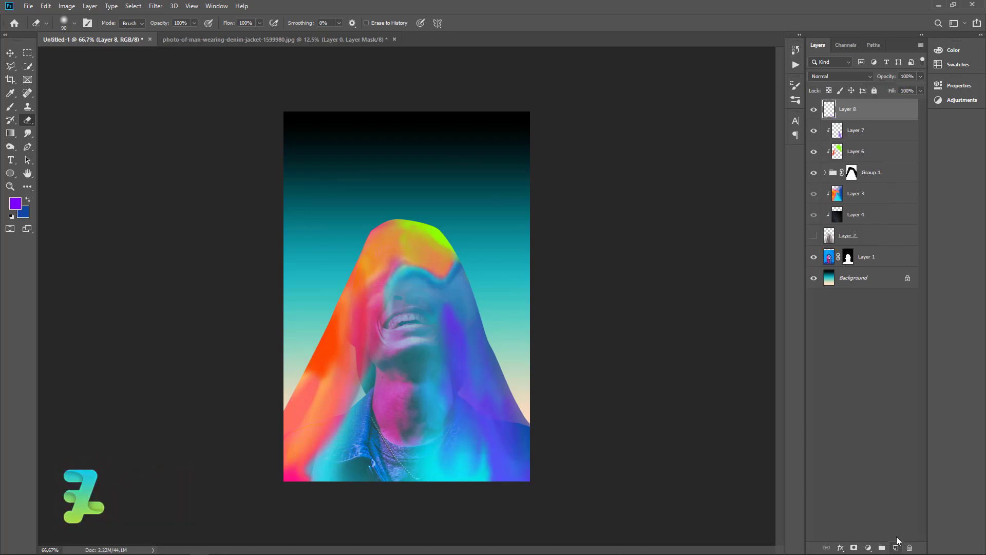
# Clip Layer 8 to the layer below and paint cyan over the lower neck and jacket
pyautogui.rightClick(891, 110)
pyautogui.click(876, 296)
pyautogui.click(14, 204)
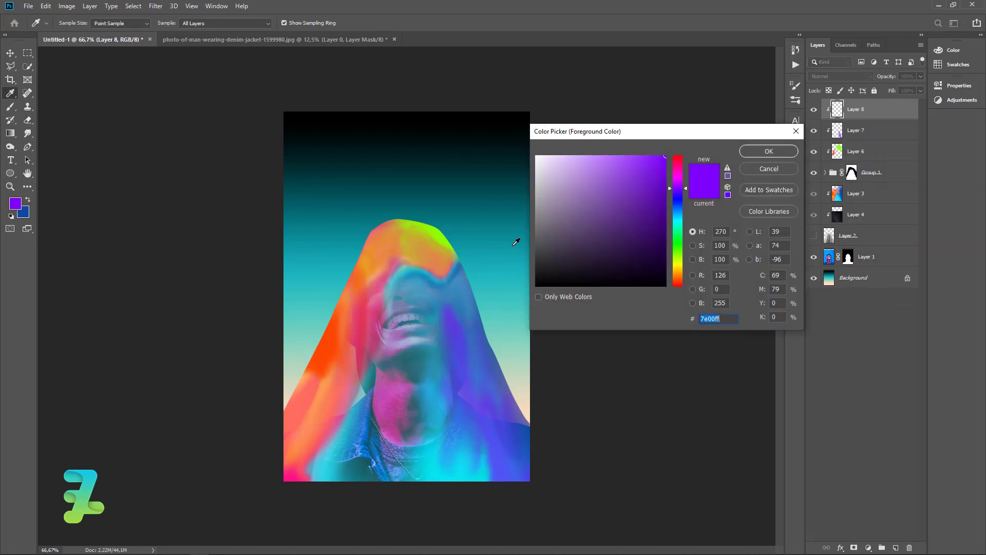
pyautogui.click(678, 217)
pyautogui.click(769, 151)
pyautogui.press('e')
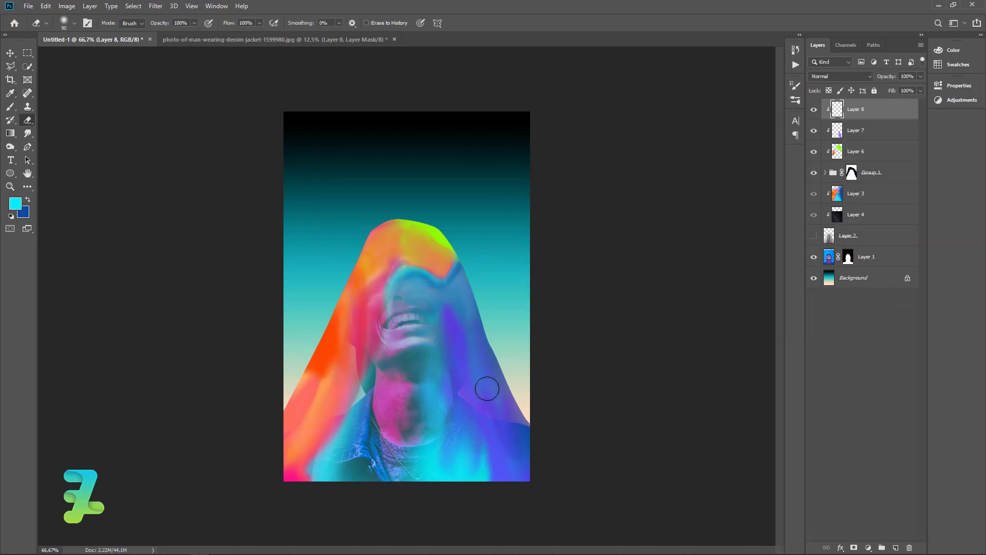
pyautogui.click(11, 107)
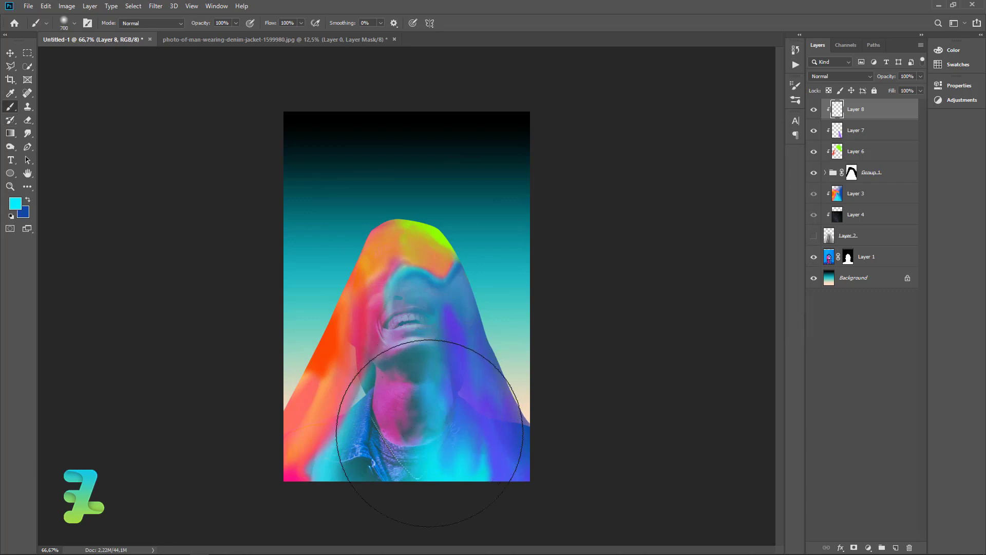
pyautogui.press('p')
pyautogui.click(10, 107)
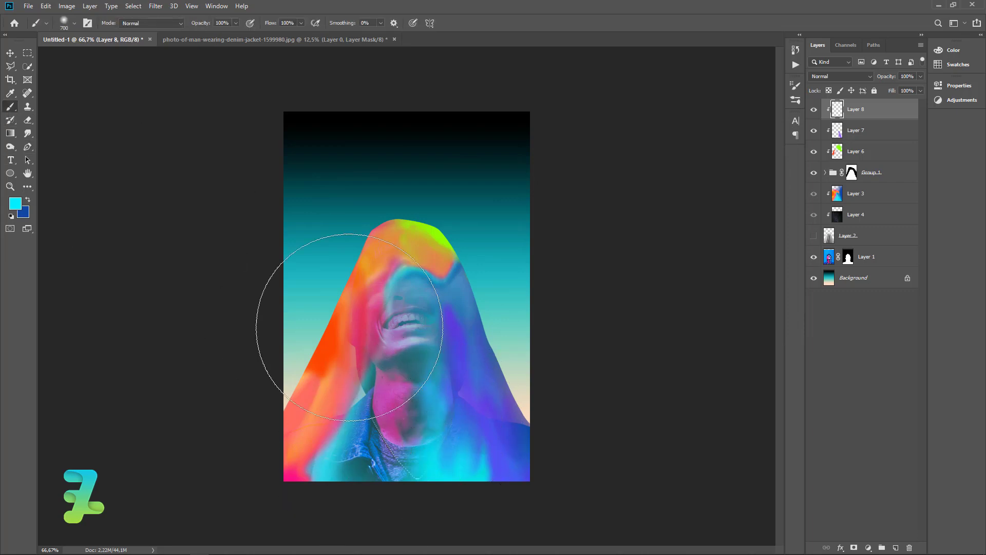
pyautogui.moveTo(427, 408); pyautogui.dragTo(352, 488)
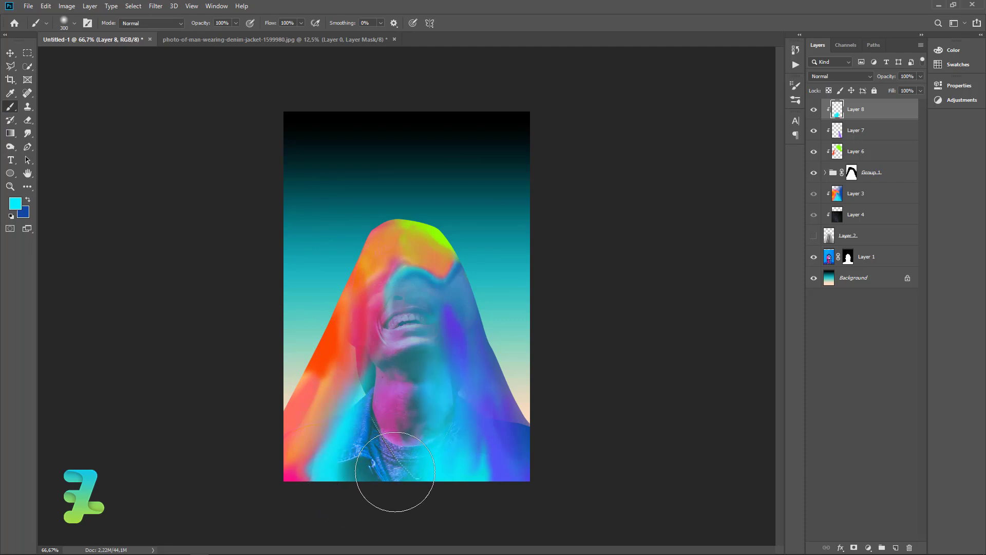
# Paint #00ff12 green along the canvas bottom and smudge it up into the blue by the neck
pyautogui.click(14, 203)
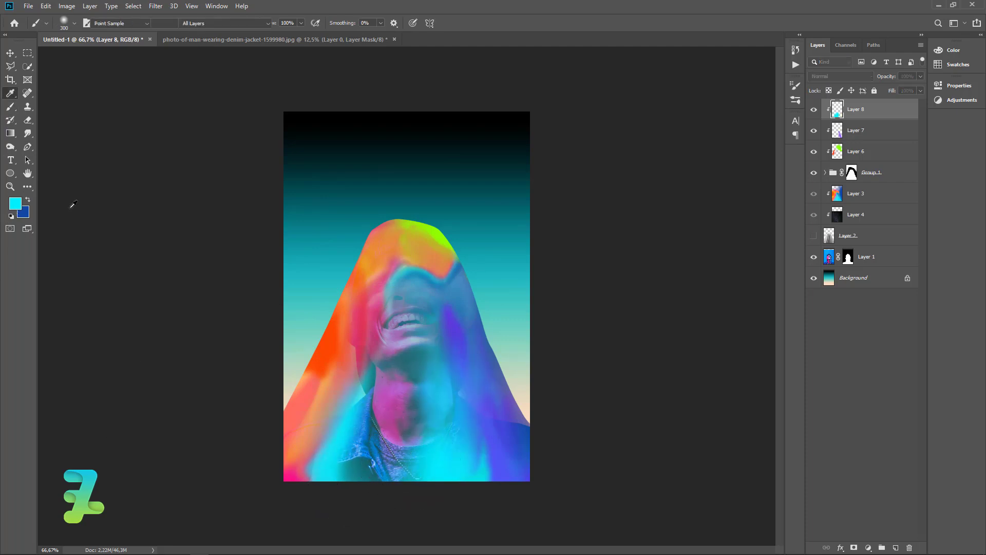
pyautogui.write('00ff12')
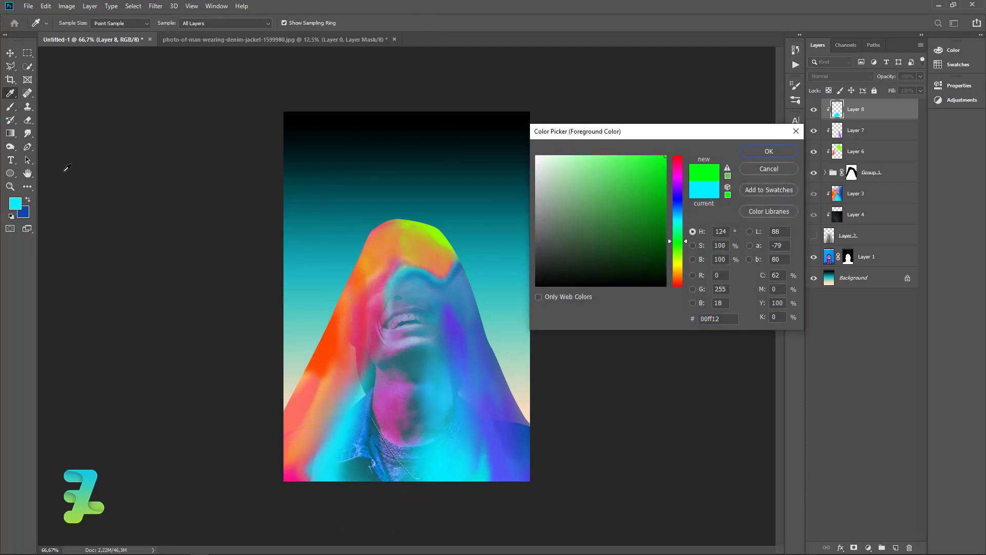
pyautogui.click(754, 150)
pyautogui.moveTo(463, 440)
pyautogui.mouseDown()
pyautogui.moveTo(392, 507)
pyautogui.moveTo(335, 517)
pyautogui.mouseUp()
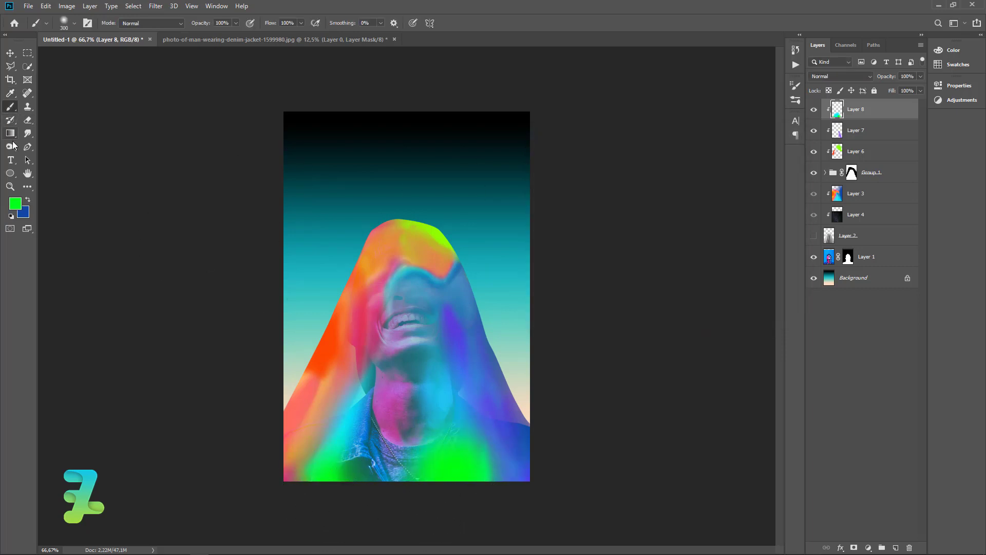
pyautogui.click(28, 133)
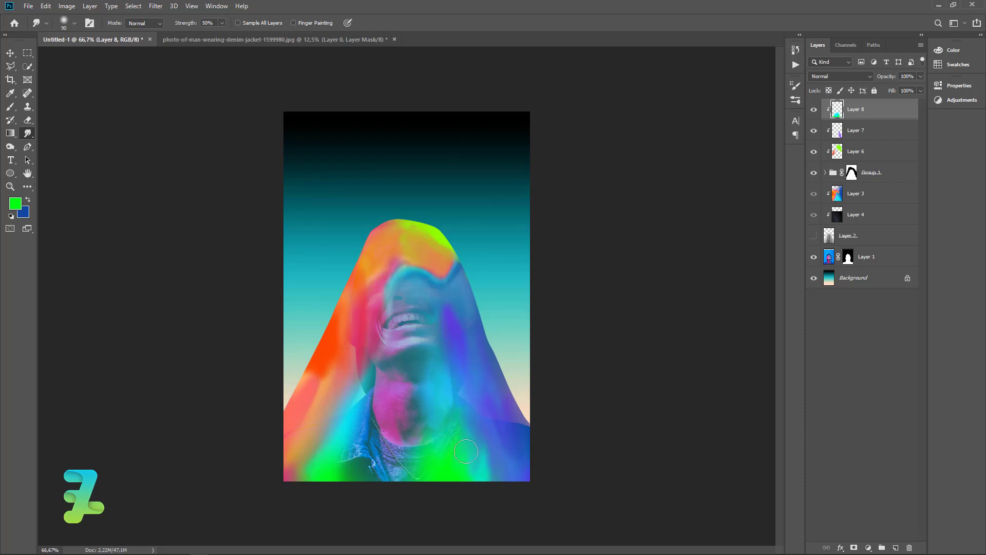
pyautogui.moveTo(467, 435); pyautogui.dragTo(449, 402)
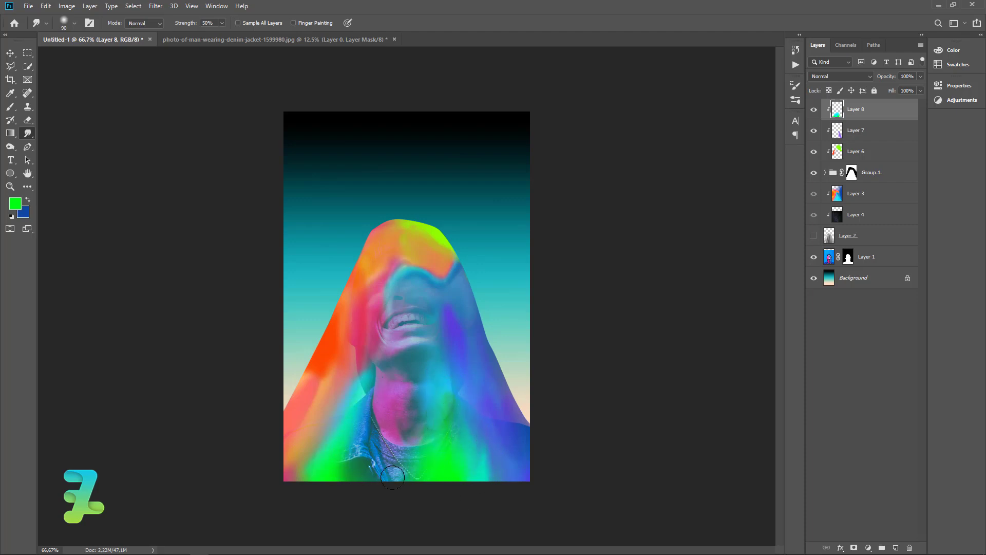
# Fade Layer 8 to about 26% opacity and Layer 6 to roughly 68%
pyautogui.moveTo(919, 88); pyautogui.dragTo(872, 89)
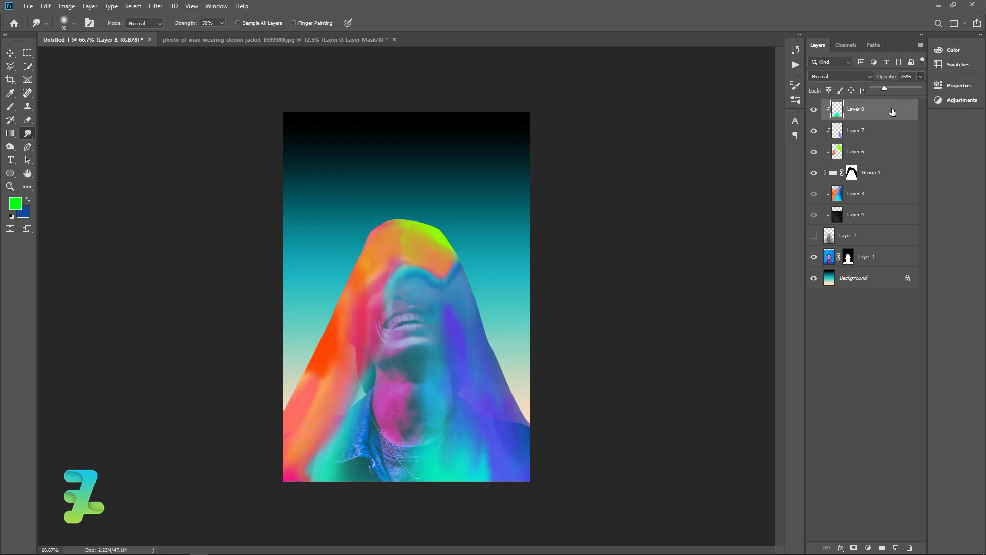
pyautogui.click(863, 151)
pyautogui.moveTo(919, 93)
pyautogui.mouseDown()
pyautogui.moveTo(896, 88)
pyautogui.moveTo(904, 88)
pyautogui.mouseUp()
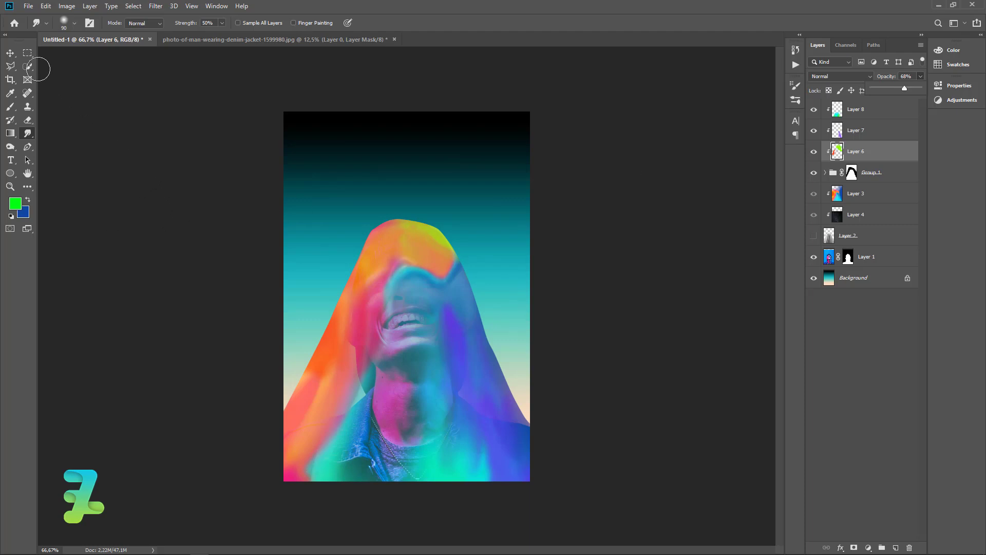
# Place a copy of sparkle Layer 4 at the top of the stack and hide Layer 3
pyautogui.press('v')
pyautogui.click(844, 216)
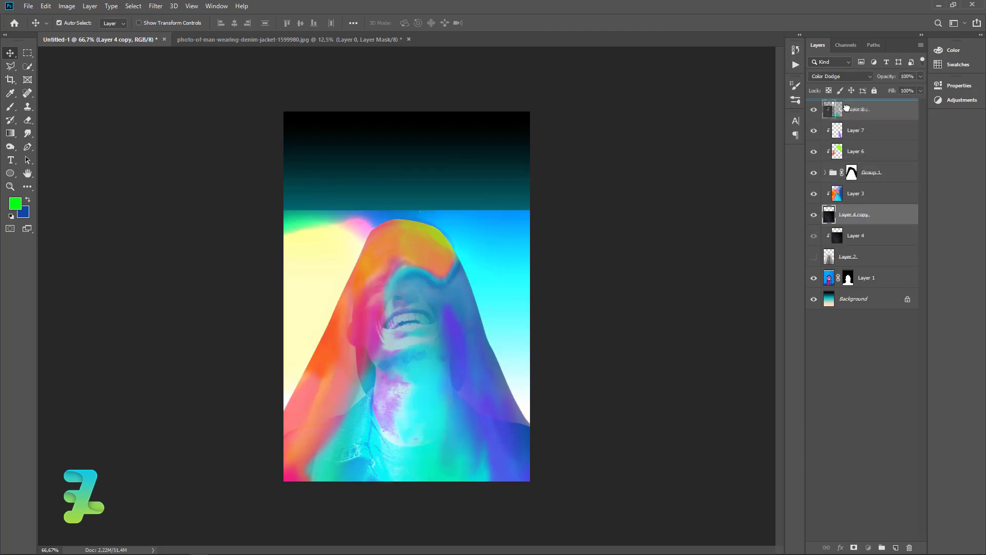
pyautogui.moveTo(844, 217); pyautogui.dragTo(842, 106)
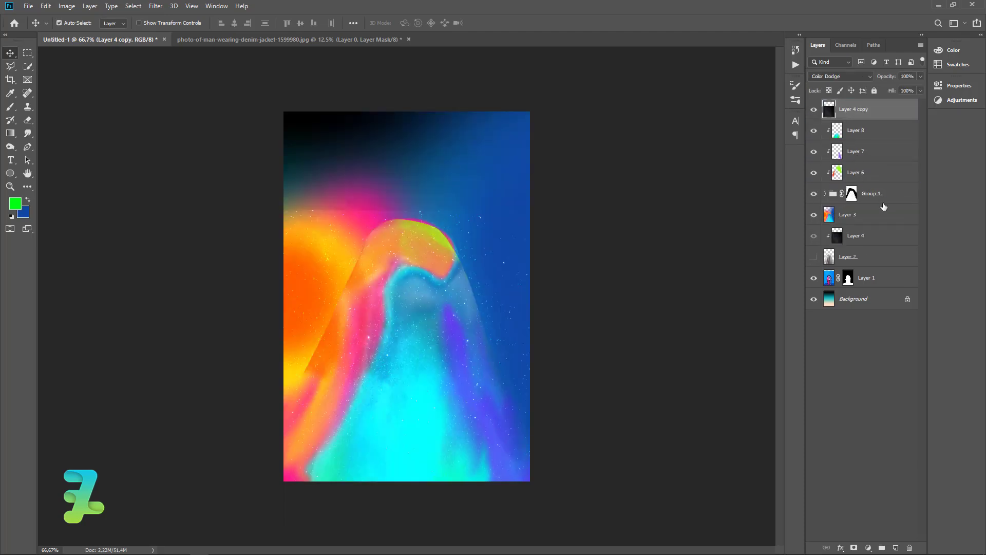
pyautogui.click(882, 214)
pyautogui.click(815, 216)
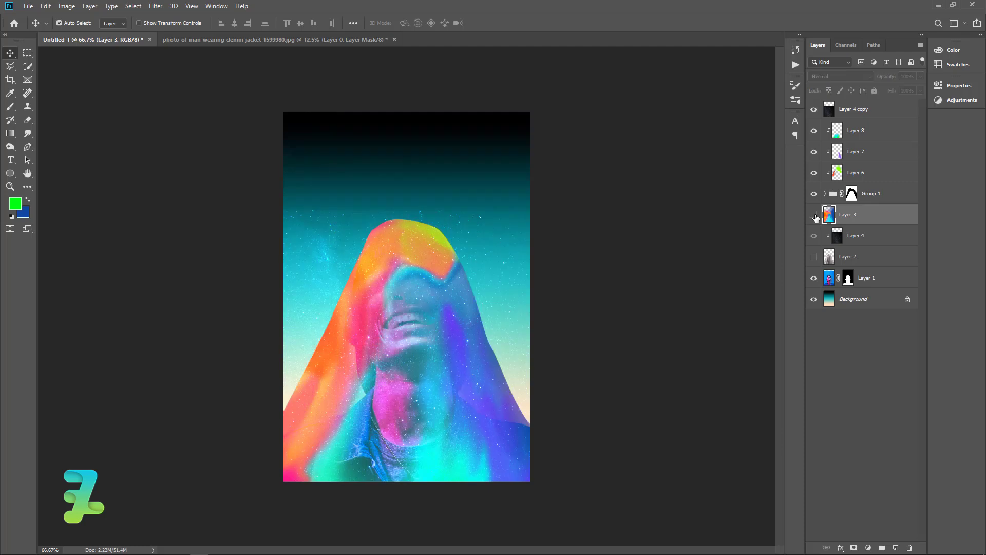
# Clip Layer 4 copy to the layers below and nudge the sparkle texture into place
pyautogui.click(836, 114)
pyautogui.rightClick(842, 113)
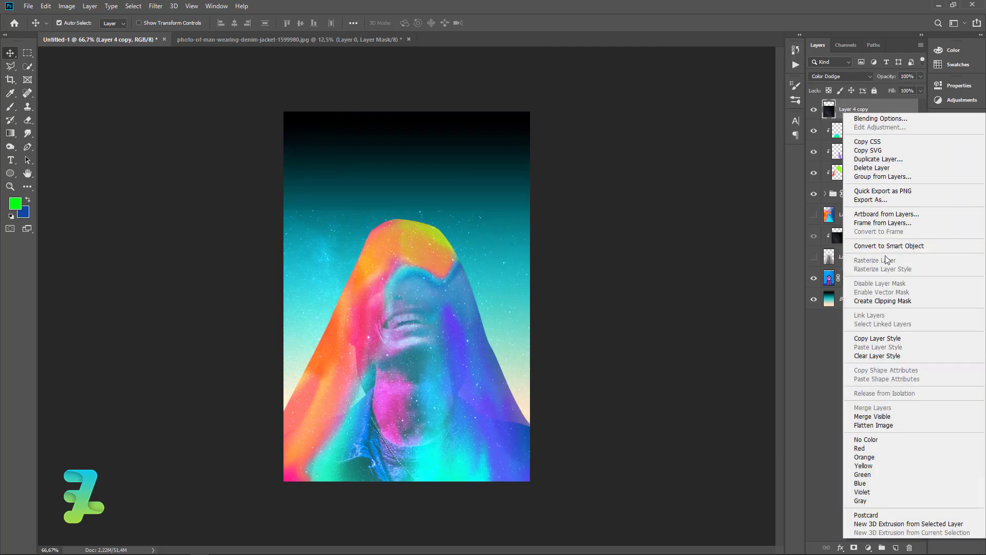
pyautogui.click(873, 300)
pyautogui.moveTo(455, 316)
pyautogui.mouseDown()
pyautogui.moveTo(450, 298)
pyautogui.moveTo(453, 325)
pyautogui.mouseUp()
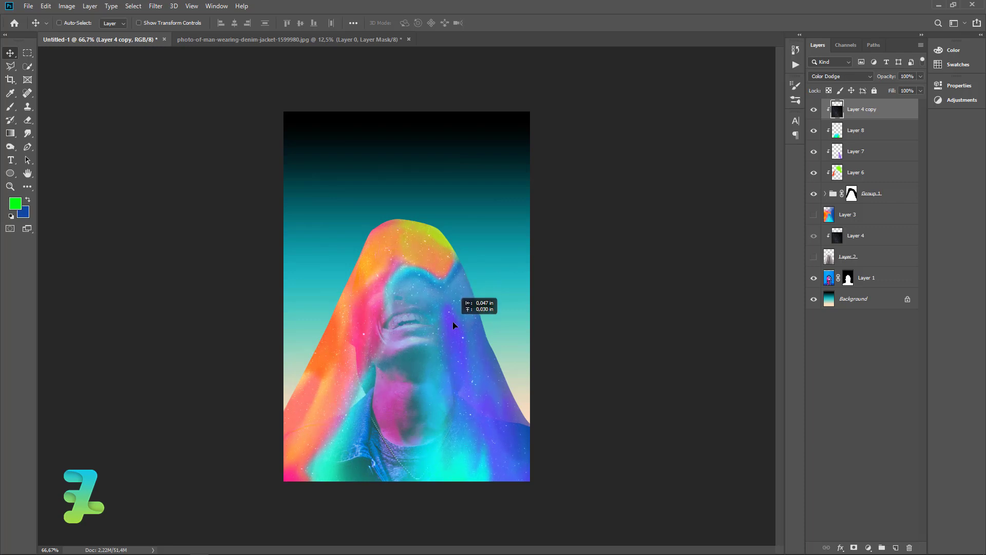
pyautogui.moveTo(452, 322); pyautogui.dragTo(463, 316)
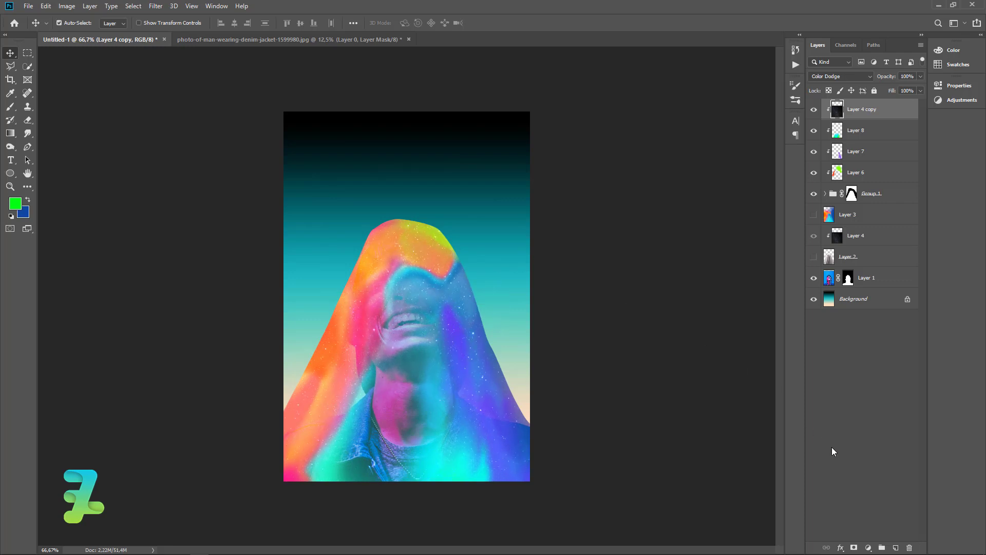
# Mask Layer 4 copy, brushing at 17% opacity over the hood's left side, neck, shirt and right edge
pyautogui.click(854, 547)
pyautogui.click(11, 107)
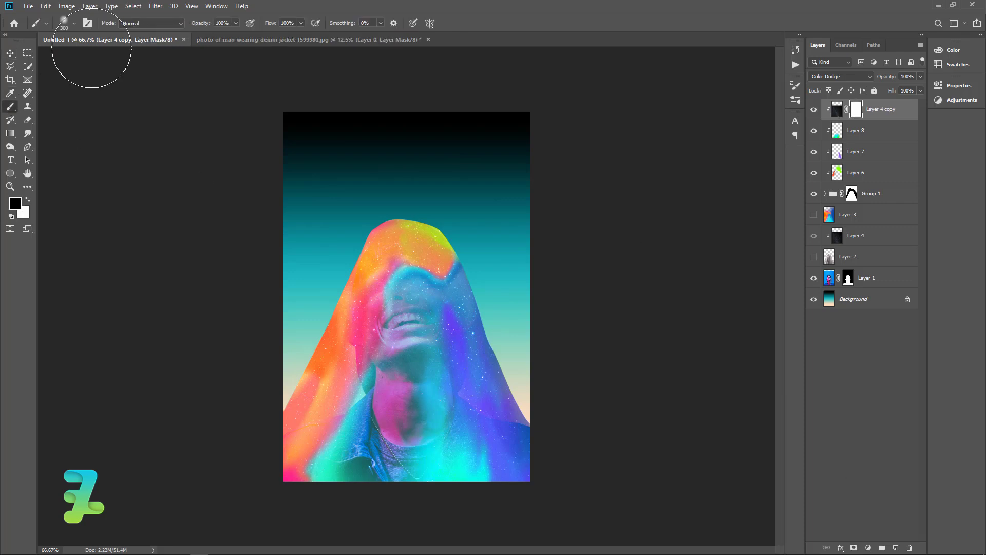
pyautogui.click(236, 23)
pyautogui.click(195, 35)
pyautogui.moveTo(341, 213)
pyautogui.mouseDown()
pyautogui.moveTo(320, 364)
pyautogui.moveTo(323, 342)
pyautogui.mouseUp()
pyautogui.moveTo(379, 441); pyautogui.dragTo(431, 407)
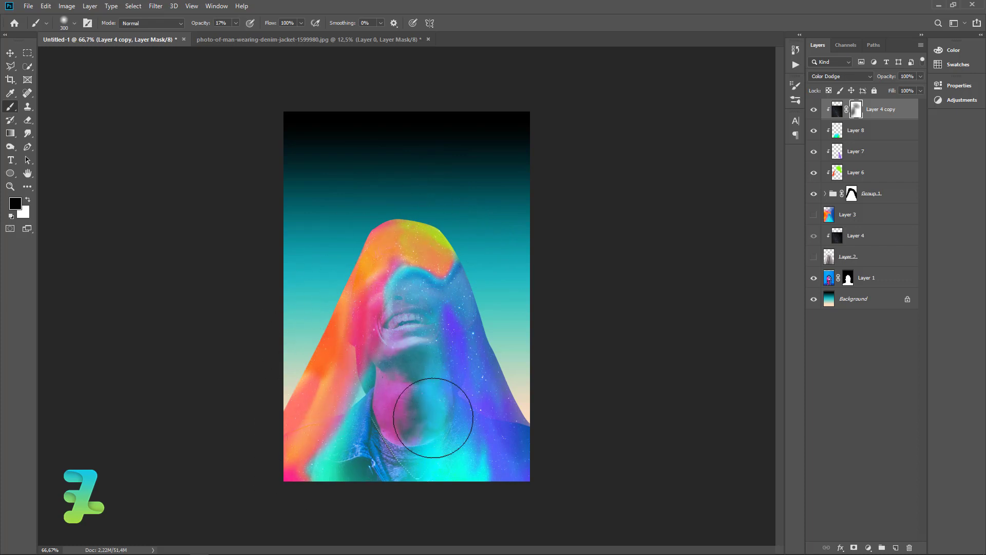
pyautogui.moveTo(508, 357); pyautogui.dragTo(504, 342)
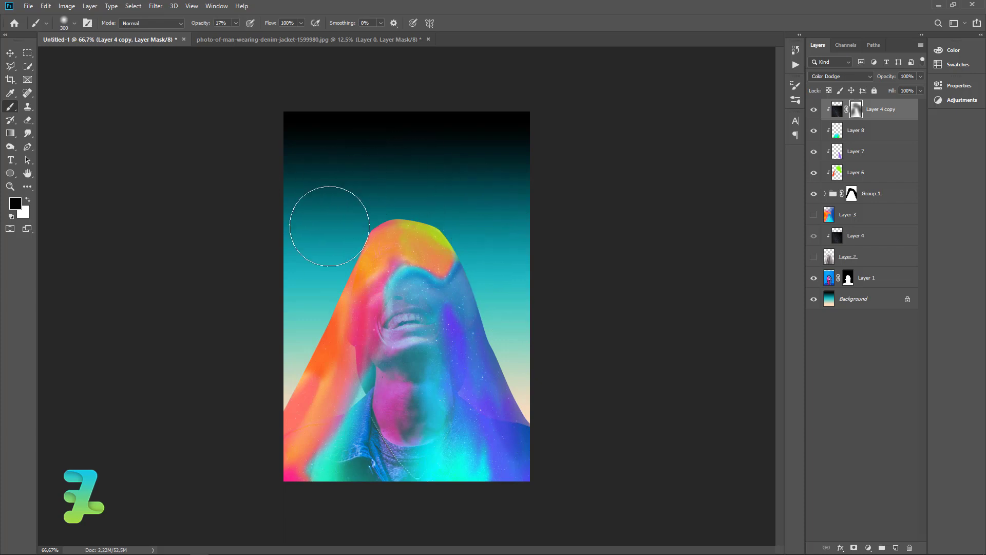
# Add a Brightness/Contrast adjustment with contrast 45 and brightness about -12, then select Background
pyautogui.click(868, 548)
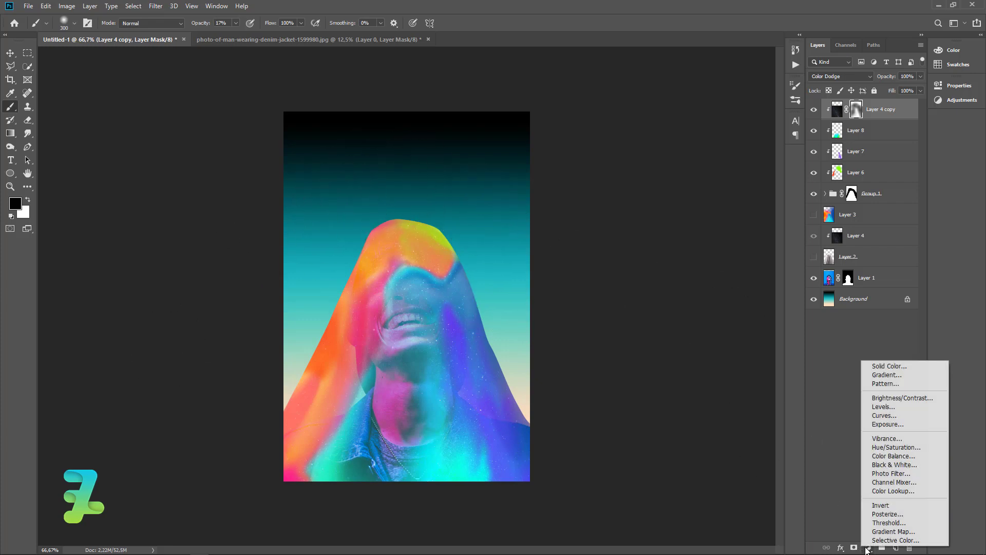
pyautogui.click(900, 398)
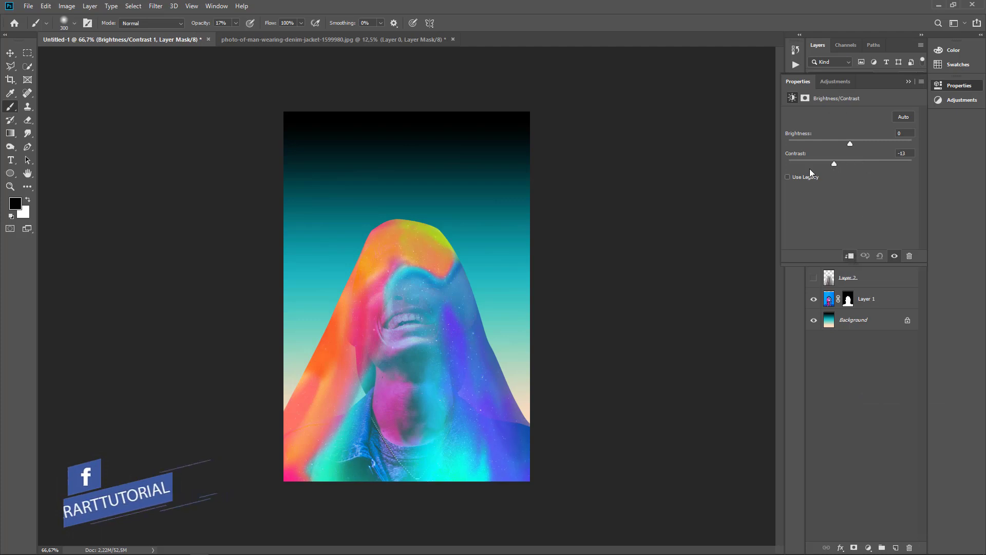
pyautogui.moveTo(850, 164); pyautogui.dragTo(911, 164)
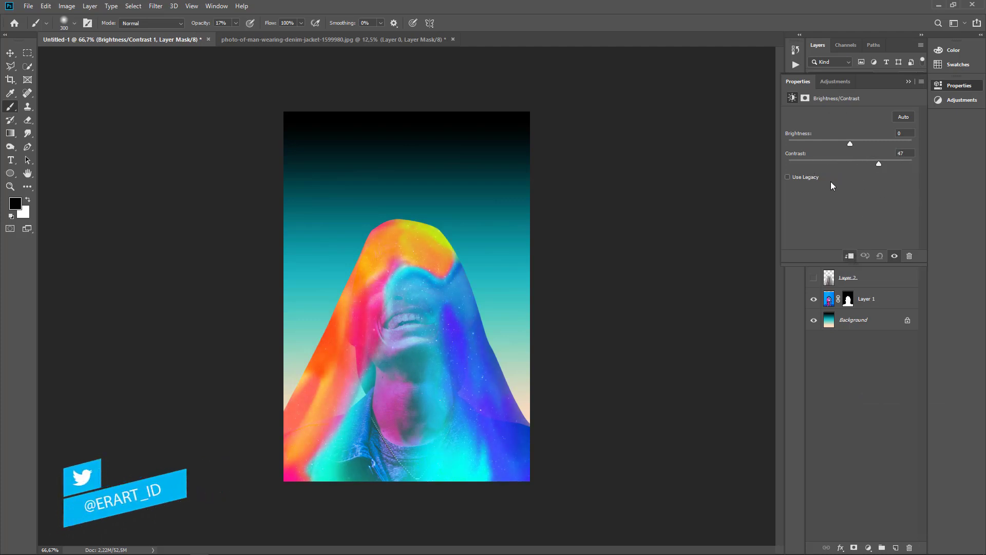
pyautogui.click(855, 163)
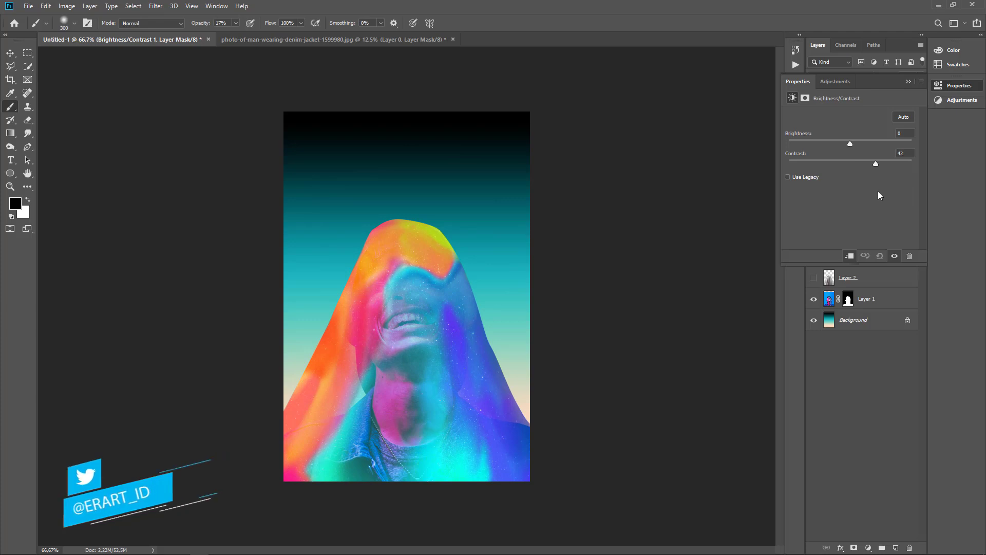
pyautogui.moveTo(869, 191); pyautogui.dragTo(878, 193)
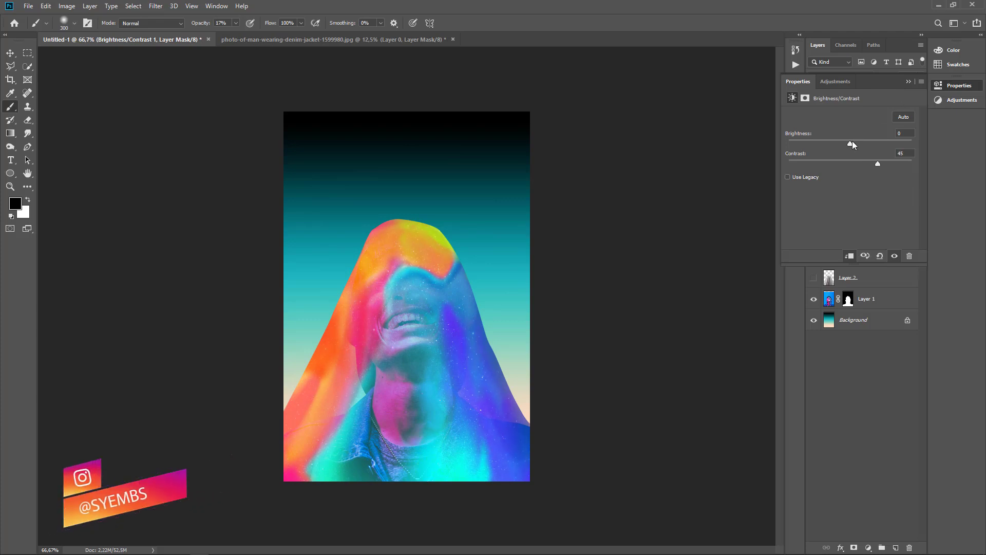
pyautogui.moveTo(851, 143); pyautogui.dragTo(848, 151)
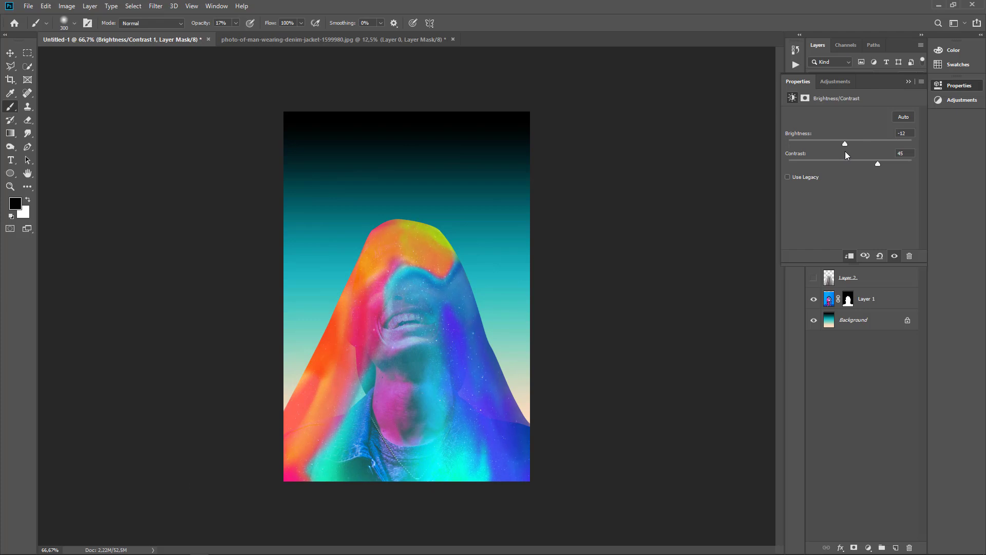
pyautogui.click(908, 82)
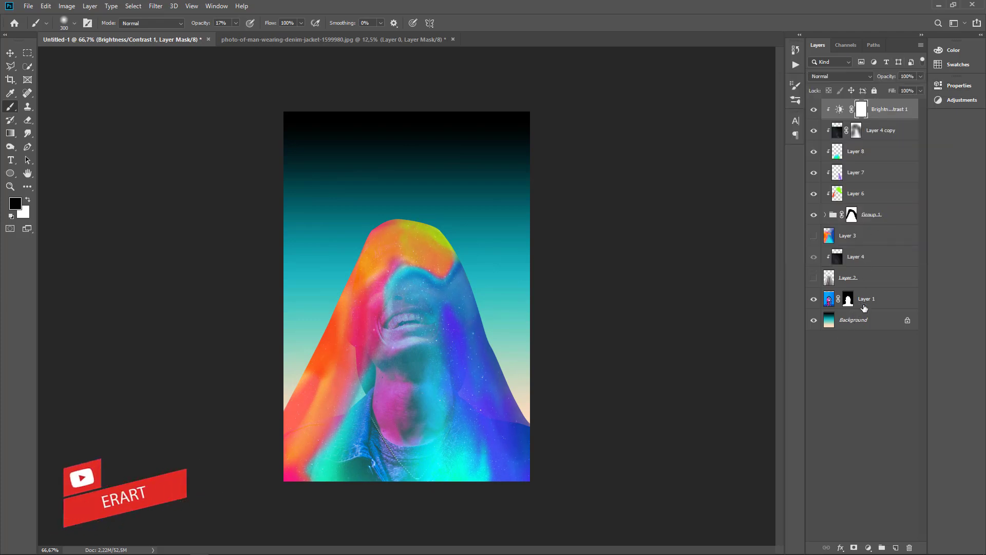
pyautogui.click(866, 324)
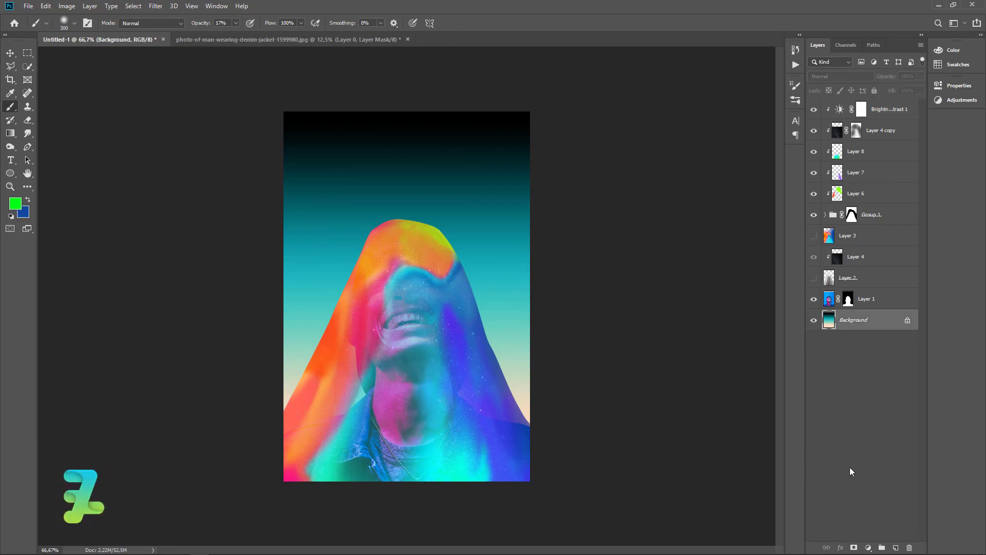
# Add a layer above Background and draw a large ellipse-tool circle around the man's head
pyautogui.click(896, 547)
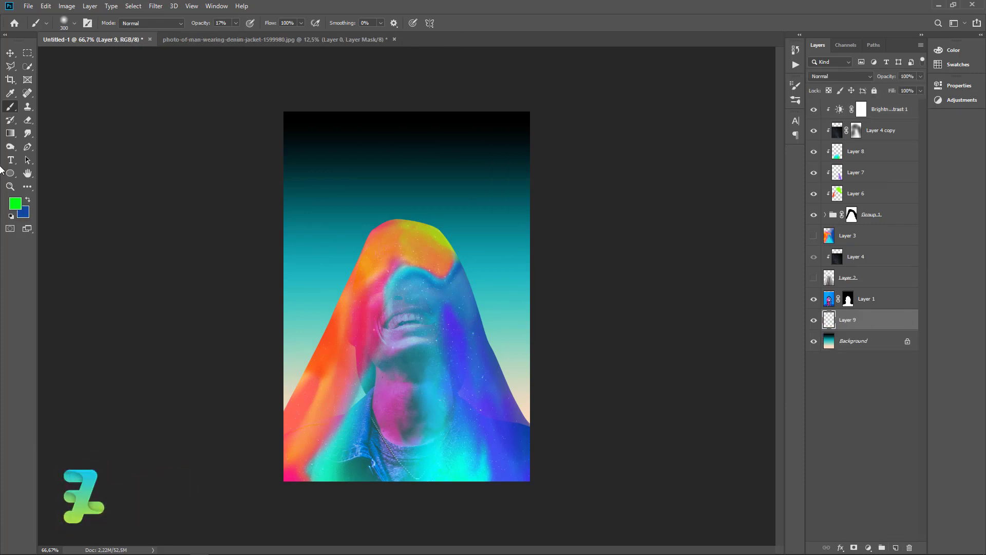
pyautogui.click(15, 176)
pyautogui.rightClick(15, 176)
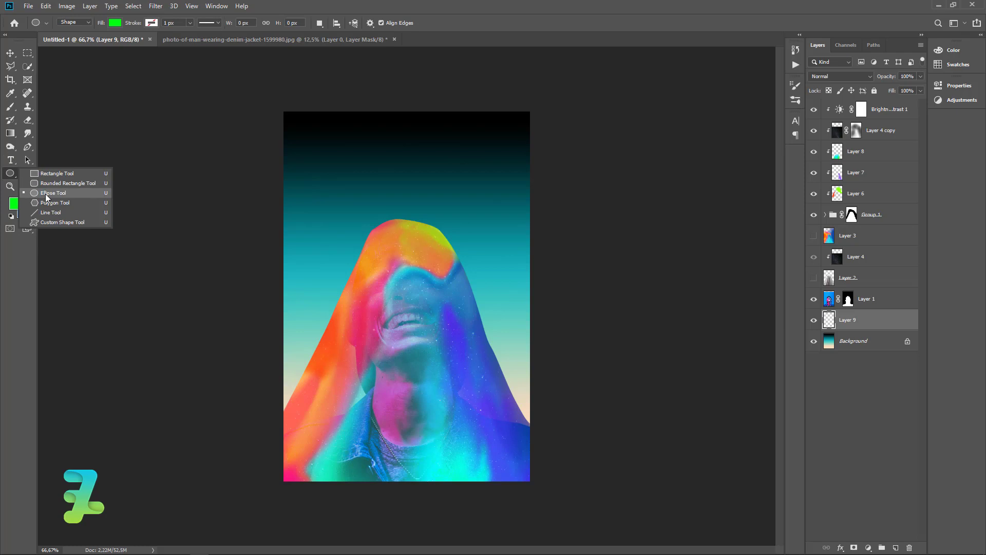
pyautogui.click(46, 194)
pyautogui.moveTo(311, 151); pyautogui.dragTo(530, 371)
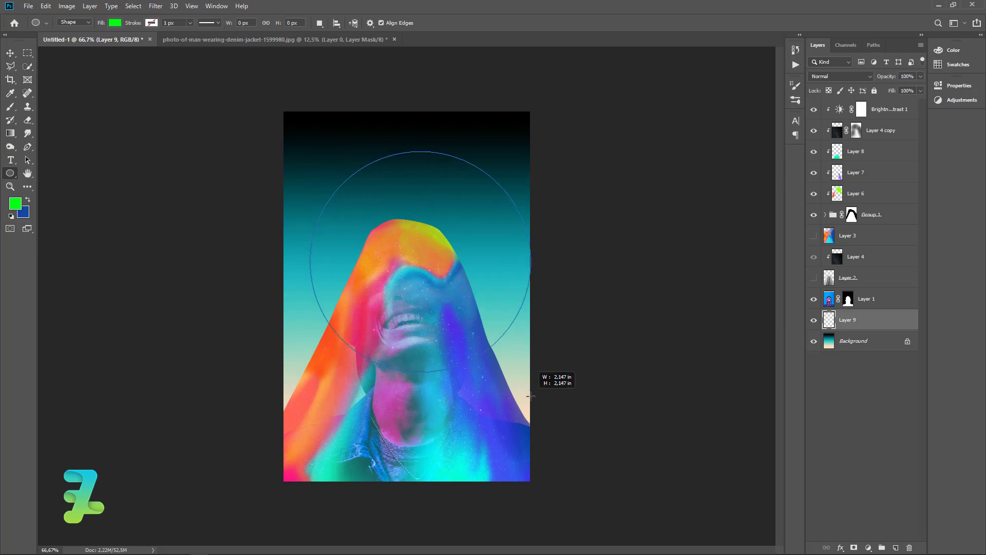
# Give the circle no fill and a thin white stroke to form the halo ring
pyautogui.click(792, 163)
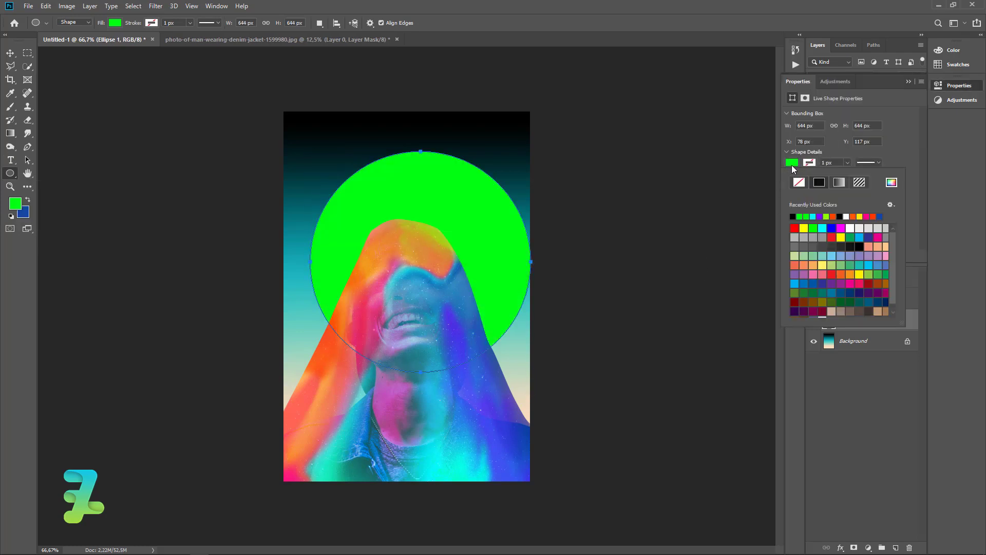
pyautogui.click(799, 184)
pyautogui.click(812, 162)
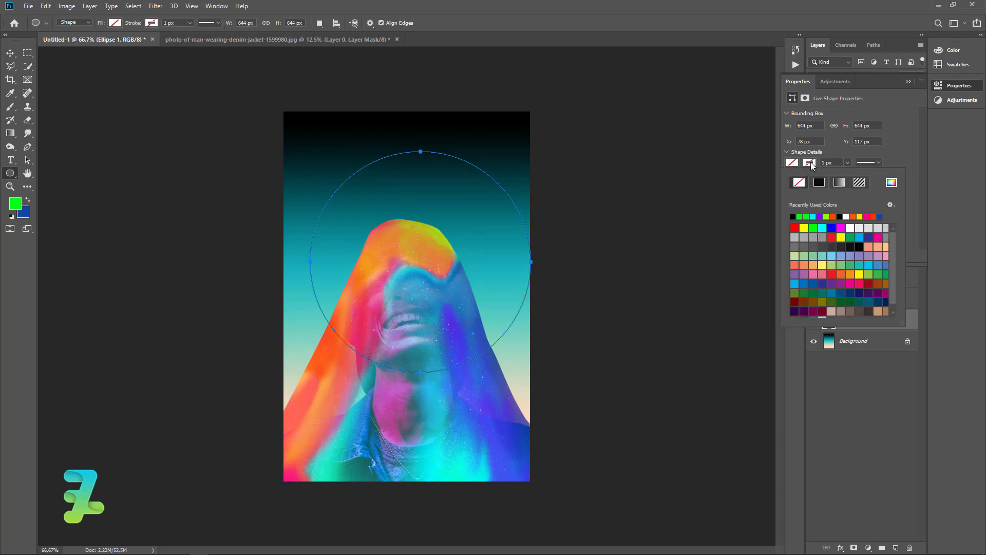
pyautogui.click(815, 183)
pyautogui.click(810, 162)
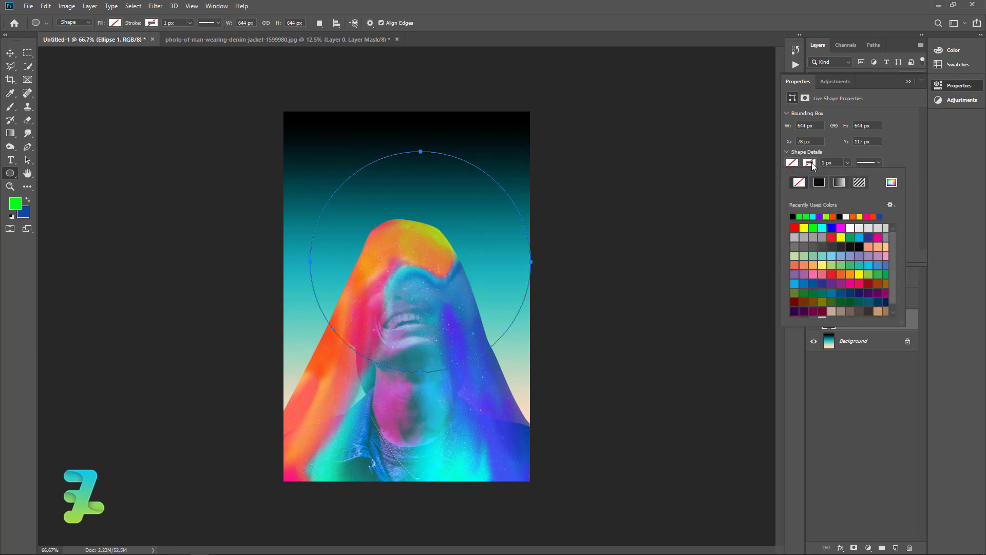
pyautogui.click(851, 228)
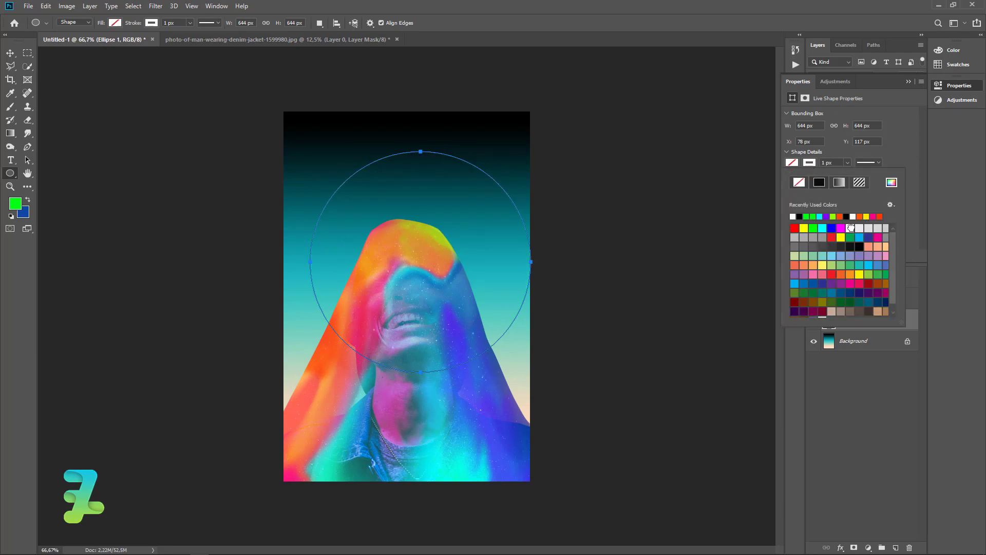
pyautogui.click(848, 162)
pyautogui.moveTo(856, 177); pyautogui.dragTo(846, 174)
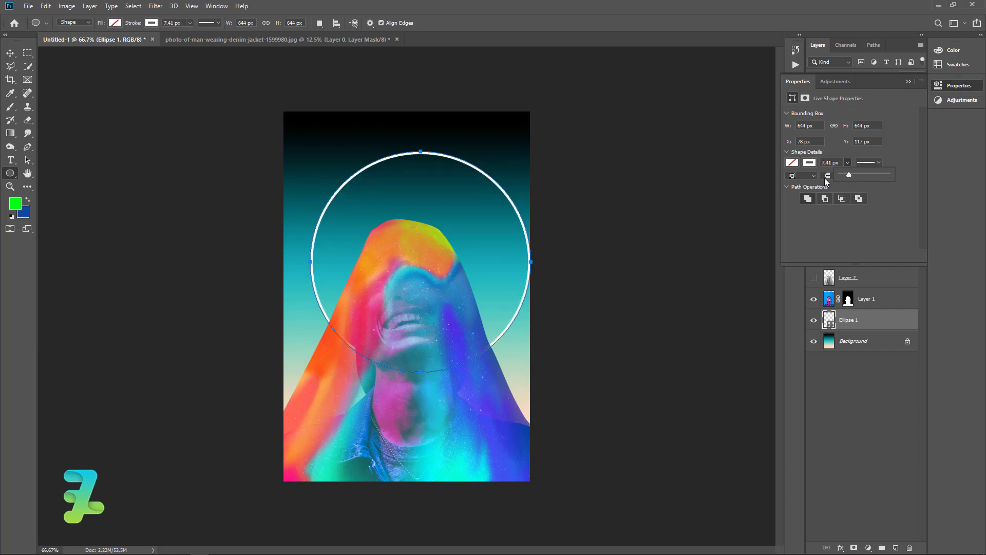
pyautogui.click(10, 53)
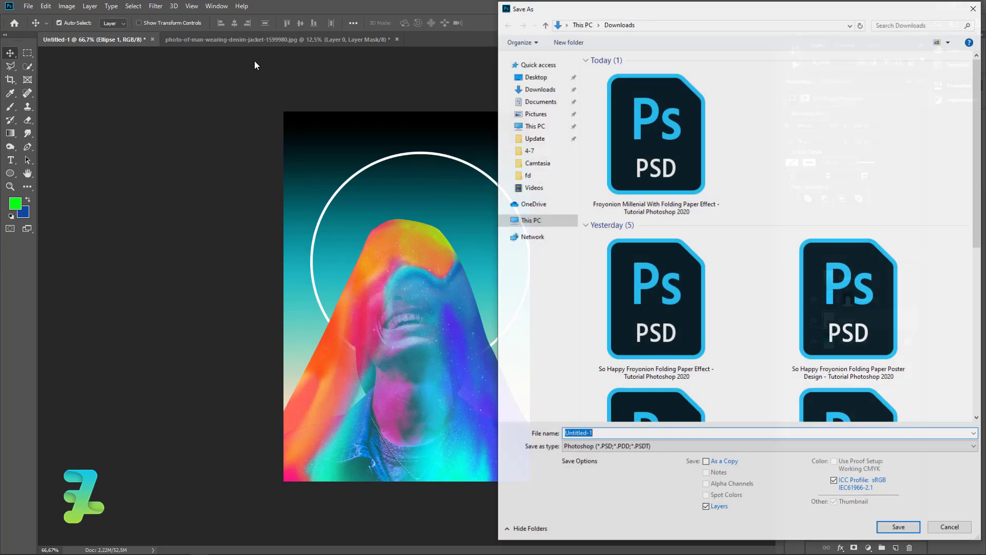
# Dismiss the Save window and centre the halo ring horizontally on the canvas
pyautogui.hotkey('ctrl', 's')
pyautogui.click(950, 527)
pyautogui.hotkey('ctrl', 'a')
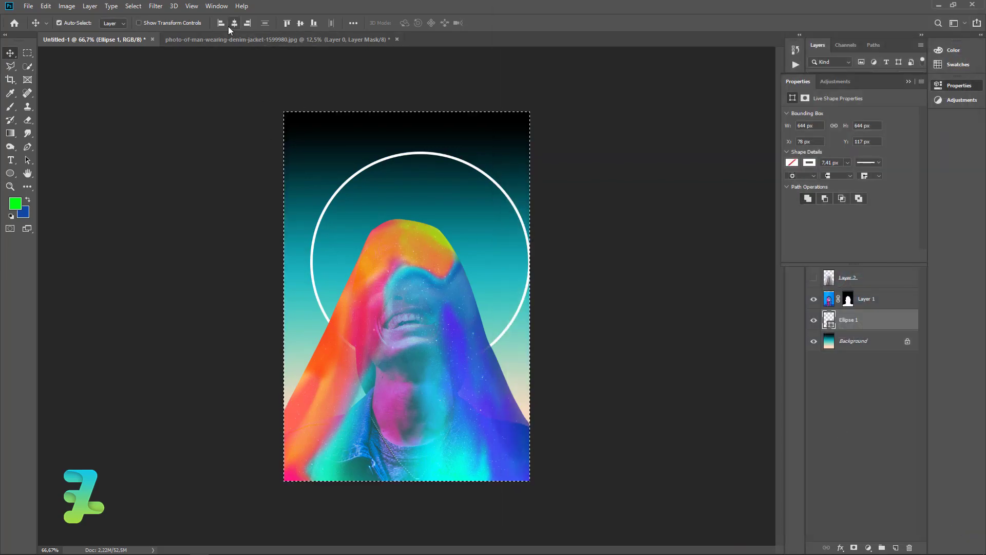
pyautogui.click(232, 24)
pyautogui.hotkey('ctrl', 'd')
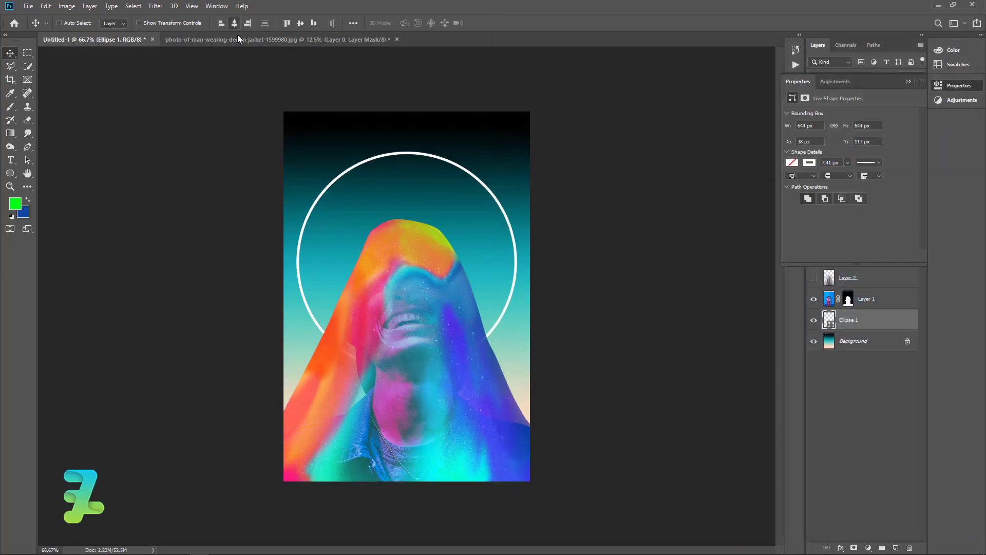
# Shrink the halo ring to about 532 px with Free Transform
pyautogui.hotkey('ctrl', 't')
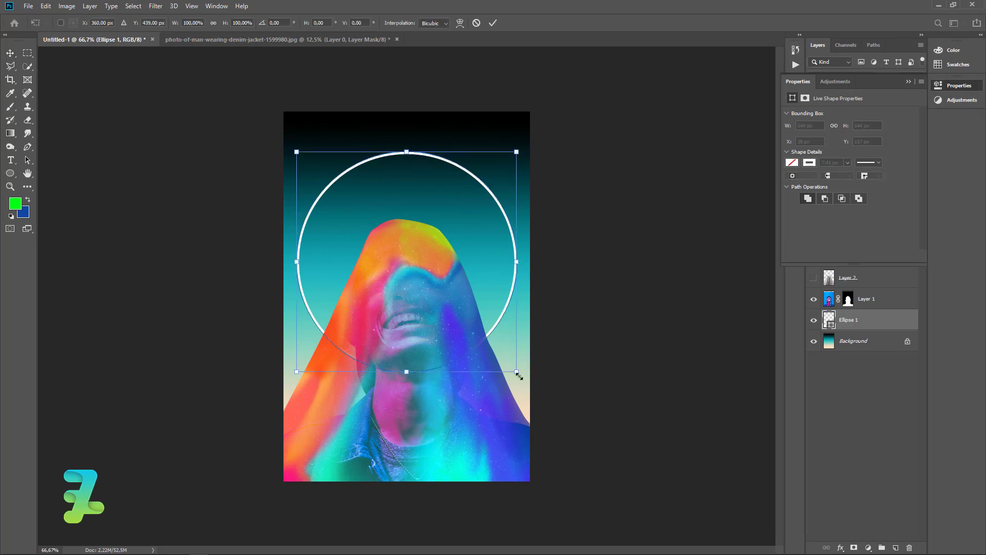
pyautogui.moveTo(518, 375); pyautogui.dragTo(491, 303)
pyautogui.hotkey('ctrl', 'z')
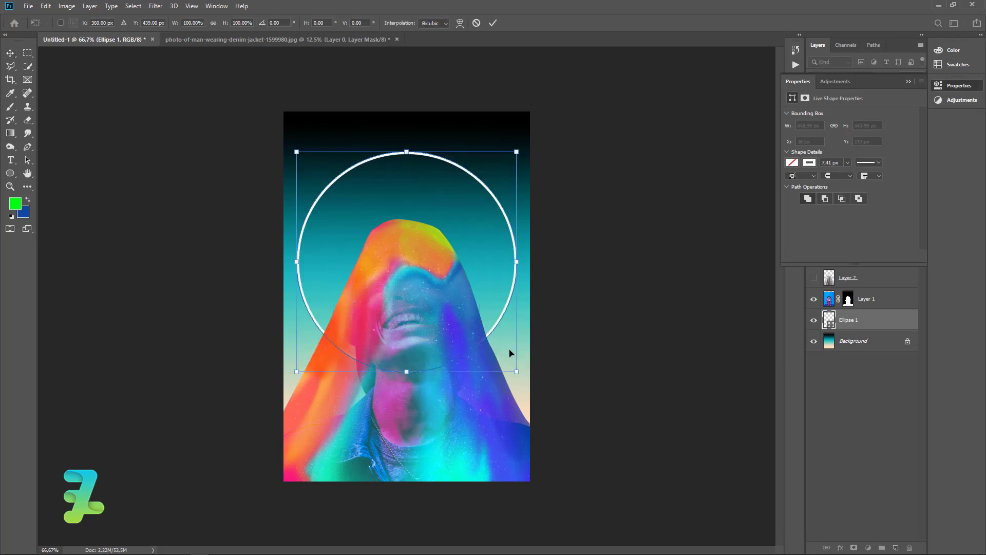
pyautogui.moveTo(517, 371); pyautogui.dragTo(479, 334)
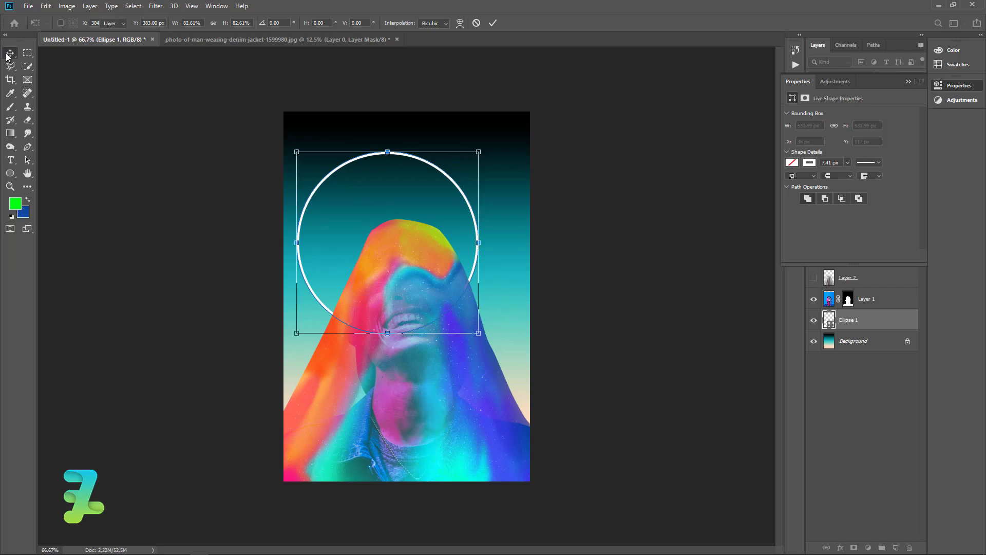
pyautogui.press('Return')
# Re-centre the resized ring horizontally and nudge it slightly lower over the head
pyautogui.click(238, 24)
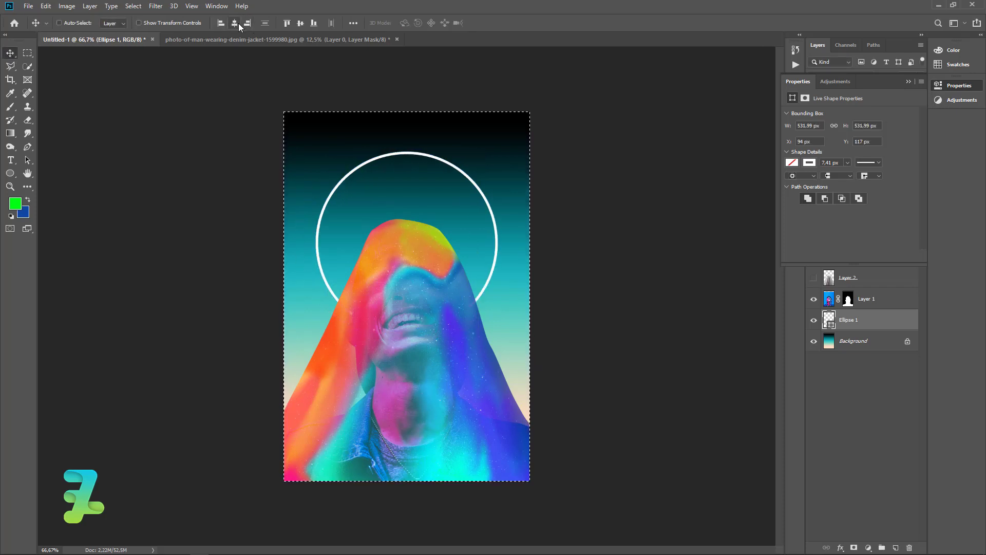
pyautogui.hotkey('ctrl', 'd')
pyautogui.moveTo(470, 199); pyautogui.dragTo(471, 210)
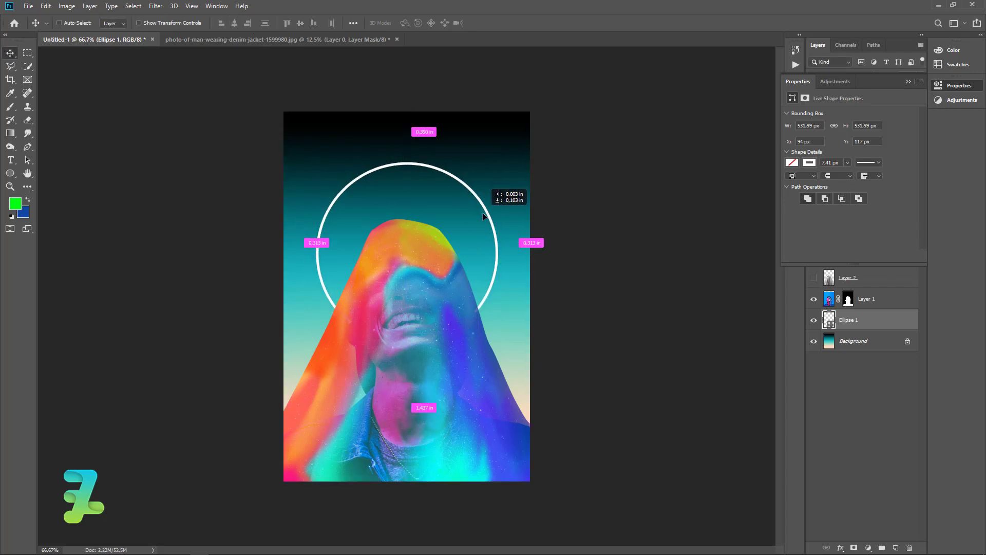
# Give Ellipse 1 a pale cream (fff9e3) Outer Glow of about 9 px
pyautogui.click(908, 82)
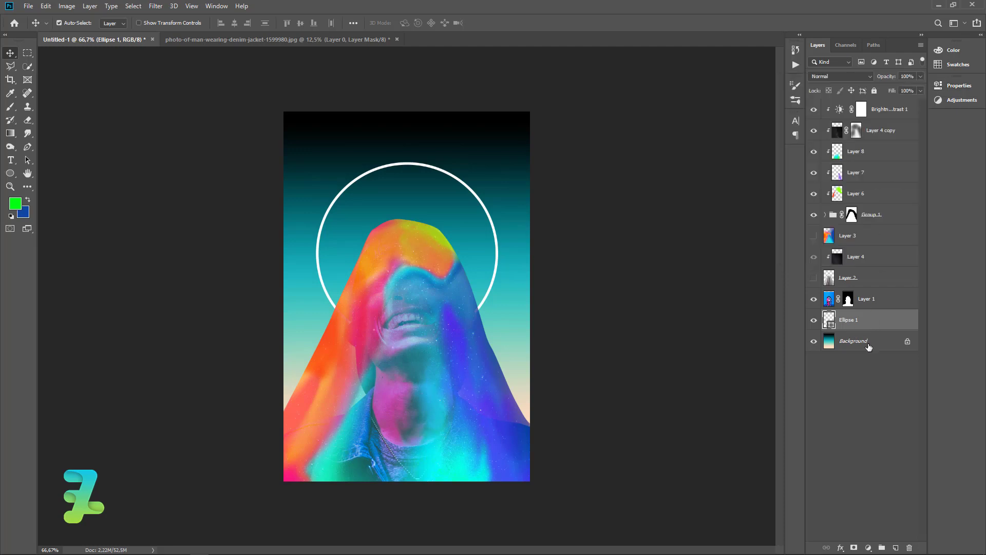
pyautogui.doubleClick(882, 323)
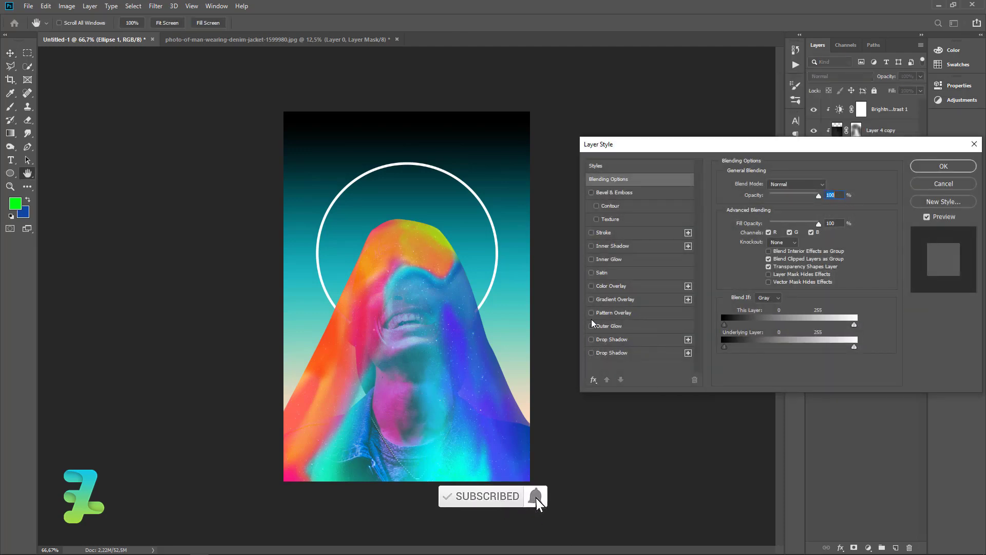
pyautogui.click(591, 326)
pyautogui.click(609, 326)
pyautogui.click(748, 220)
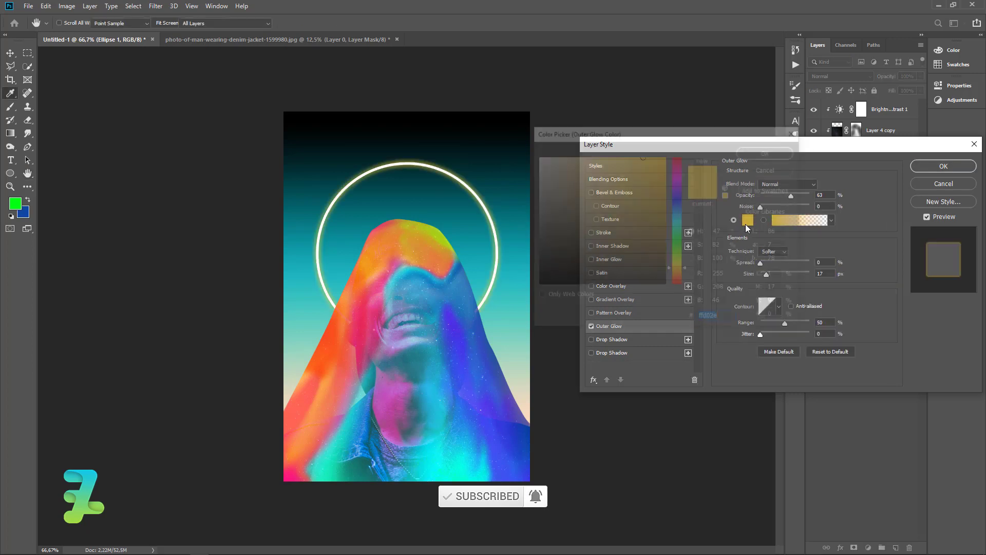
pyautogui.moveTo(562, 164); pyautogui.dragTo(549, 156)
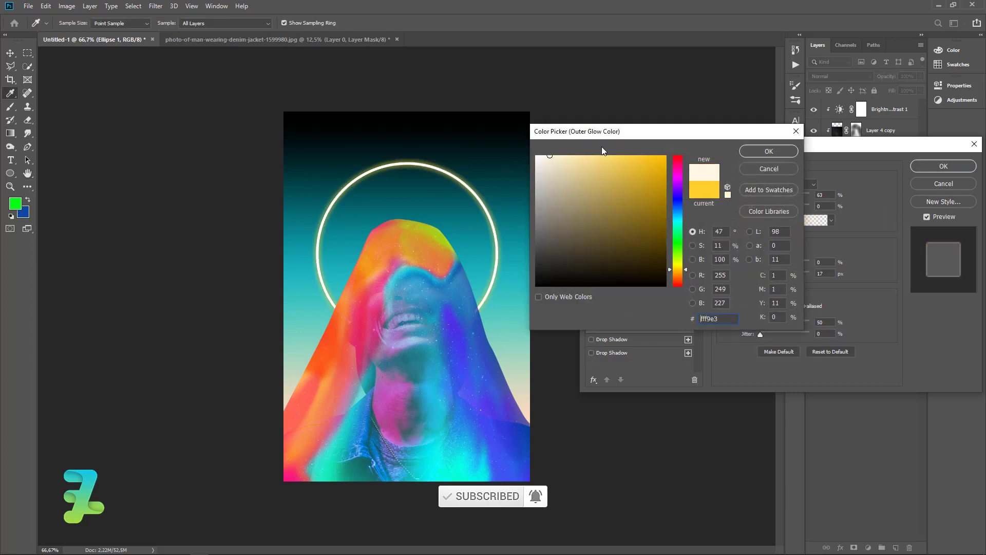
pyautogui.click(755, 150)
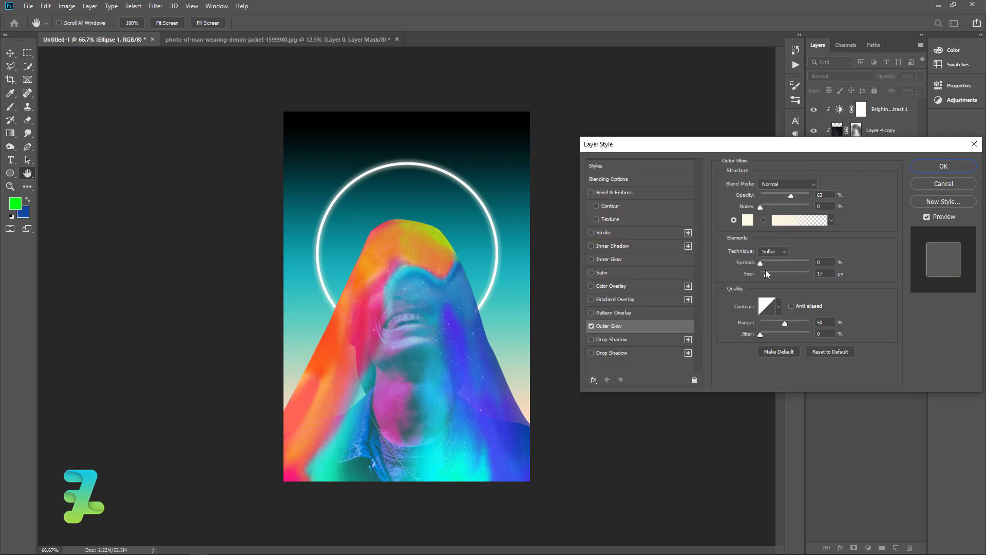
pyautogui.moveTo(763, 273); pyautogui.dragTo(766, 276)
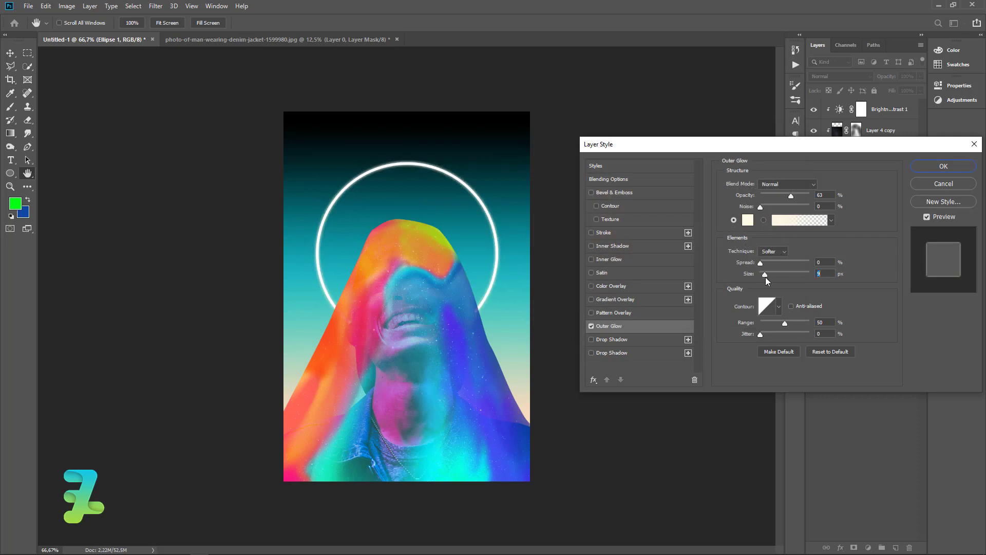
pyautogui.click(944, 166)
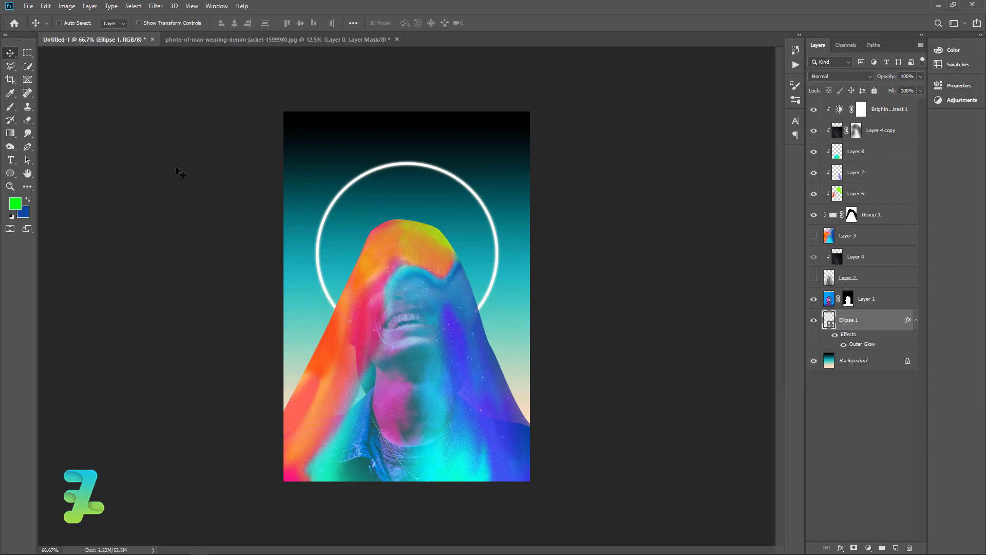